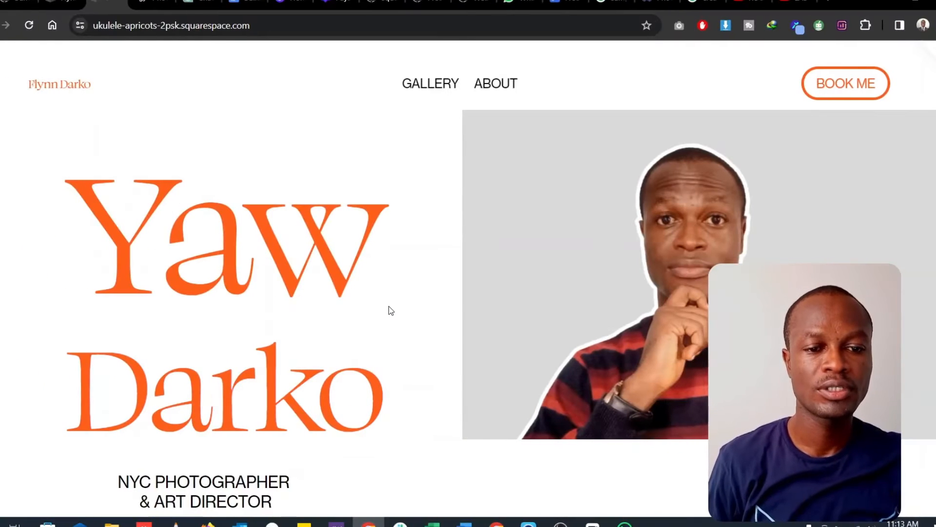
pyautogui.scroll(-2, 389, 307)
pyautogui.scroll(2, 389, 307)
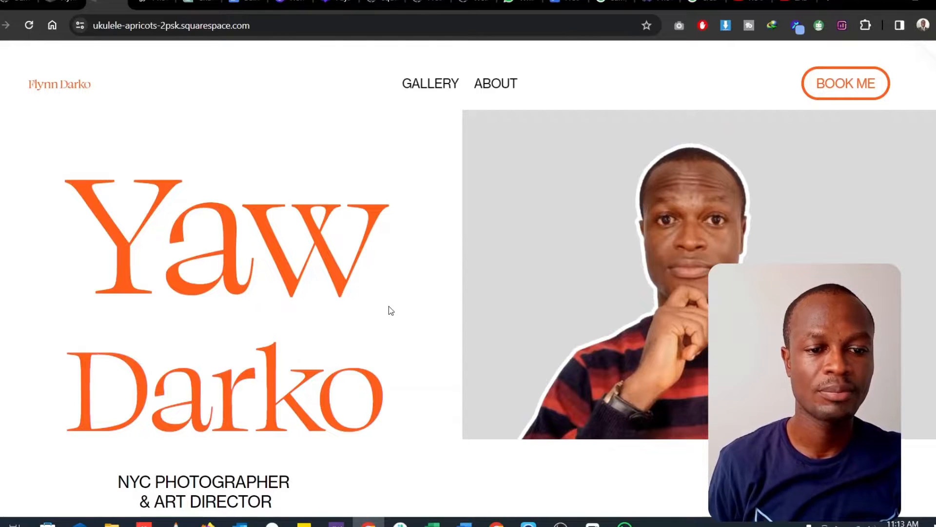
pyautogui.scroll(-1, 388, 306)
pyautogui.scroll(1, 388, 305)
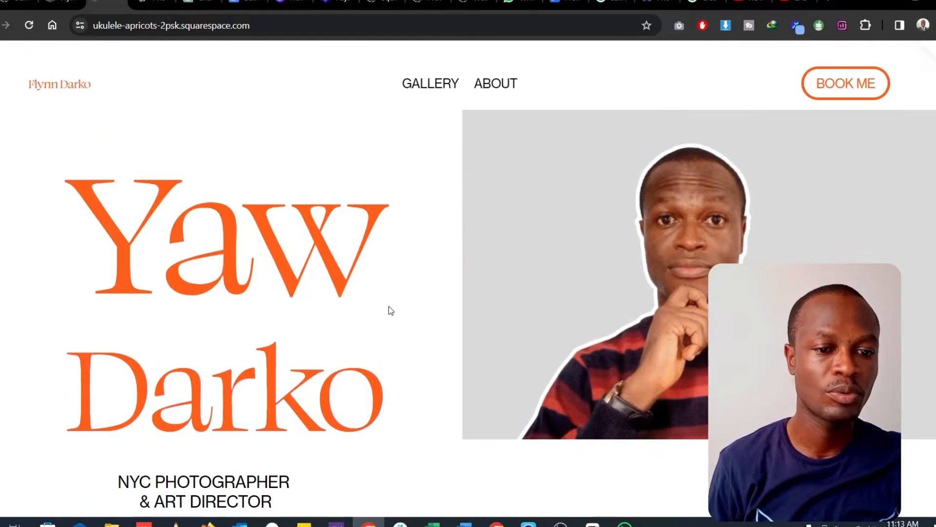
pyautogui.scroll(-3, 388, 306)
pyautogui.scroll(3, 388, 306)
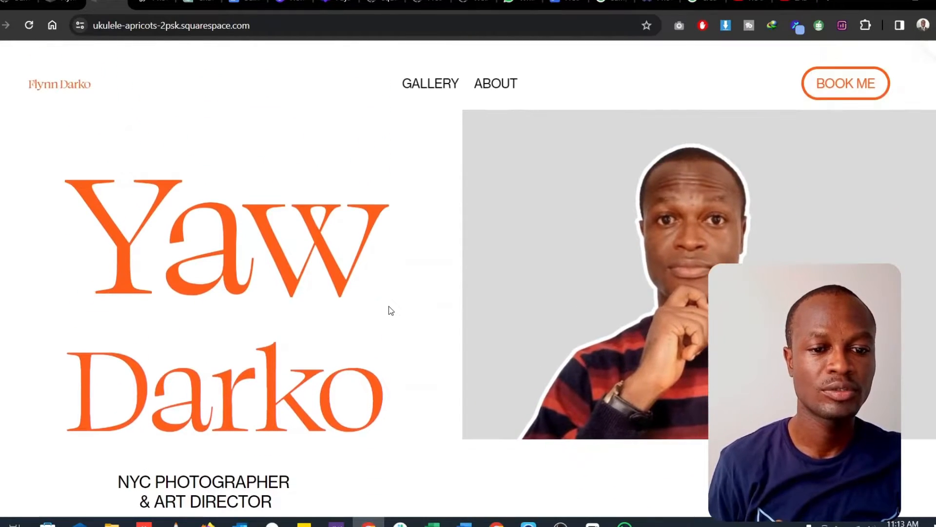
# - Examine the finished photography site's home page from the hero section through the about text and booking banner to the newsletter footer
pyautogui.scroll(-9, 388, 306)
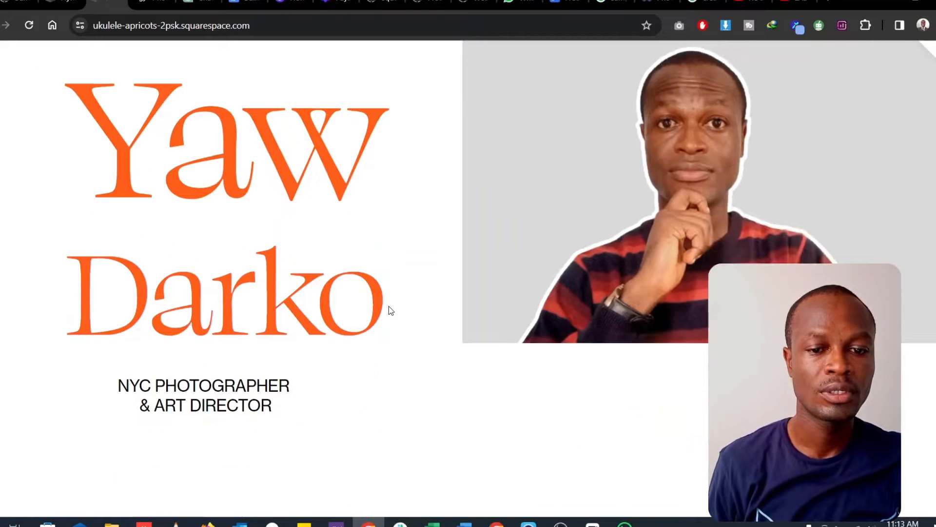
pyautogui.scroll(-2, 389, 306)
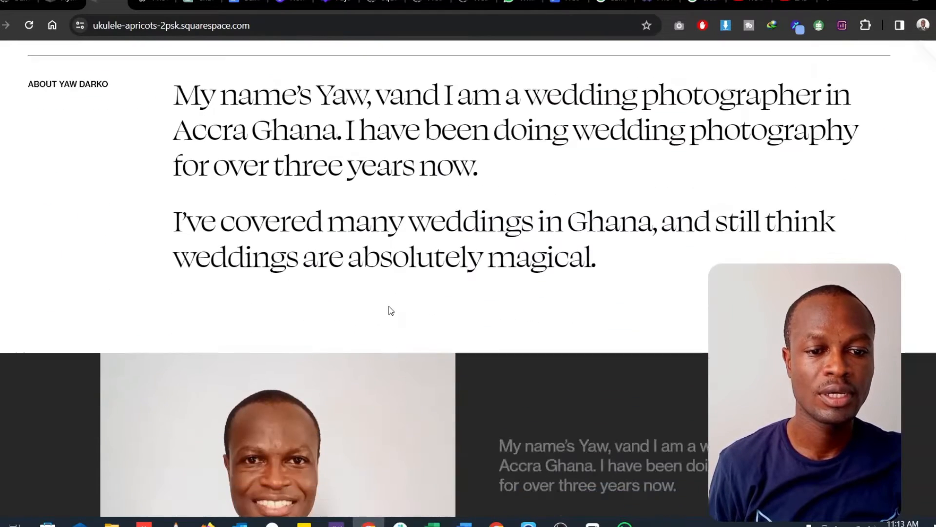
pyautogui.scroll(2, 388, 306)
pyautogui.scroll(-1, 382, 307)
pyautogui.scroll(-8, 381, 306)
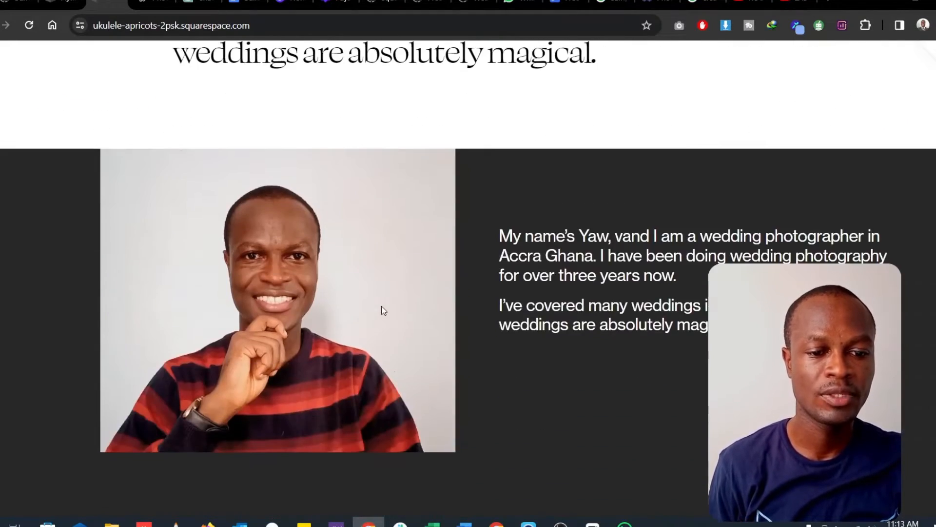
pyautogui.scroll(-3, 382, 306)
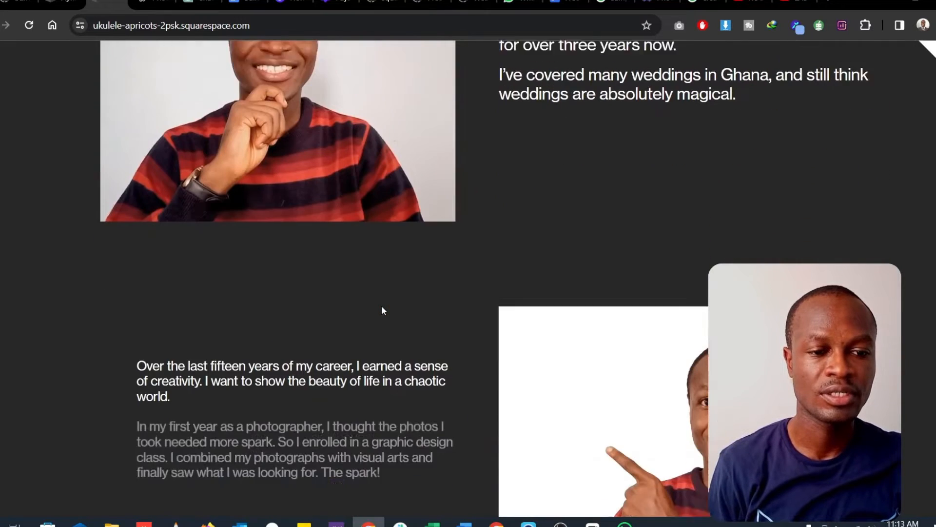
pyautogui.scroll(-12, 382, 310)
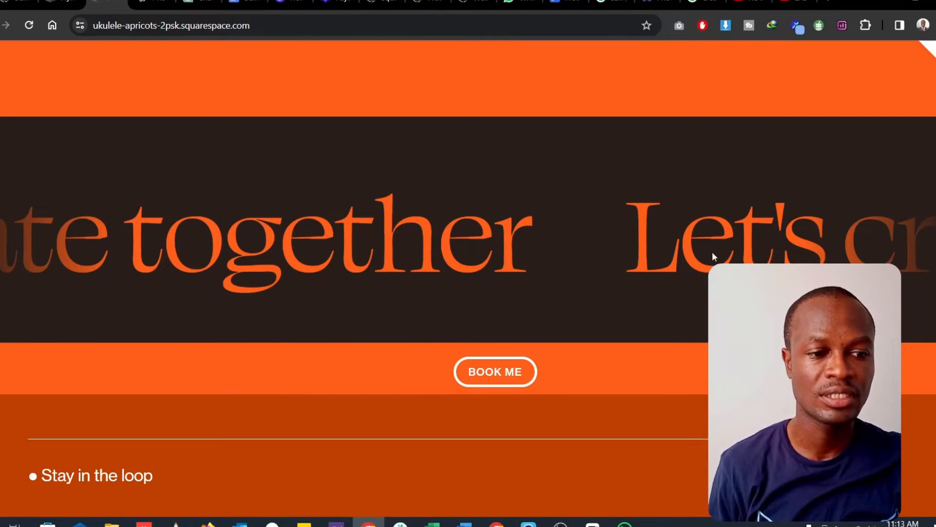
pyautogui.scroll(-2, 443, 267)
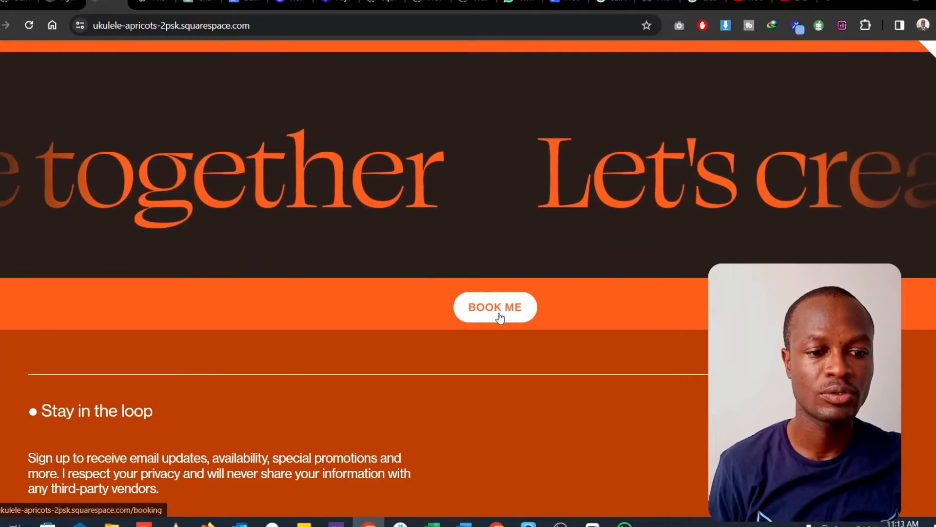
pyautogui.scroll(-2, 499, 317)
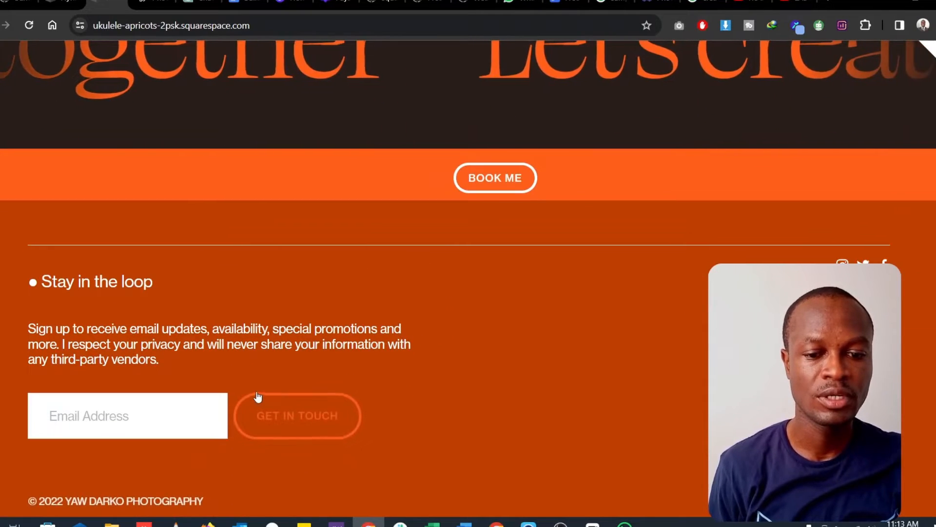
pyautogui.scroll(15, 257, 390)
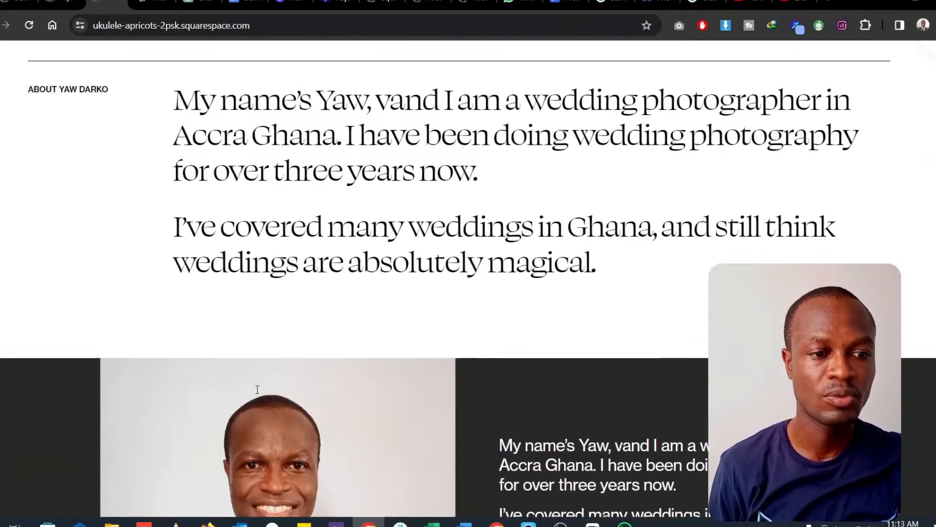
pyautogui.scroll(1, 257, 389)
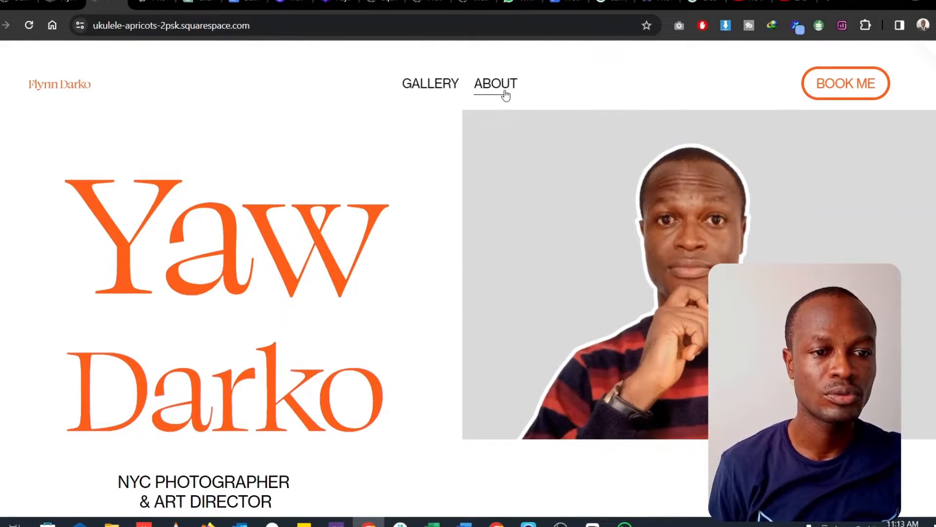
# - Open the site's booking page and review the consultation text and the contact form fields
pyautogui.click(854, 85)
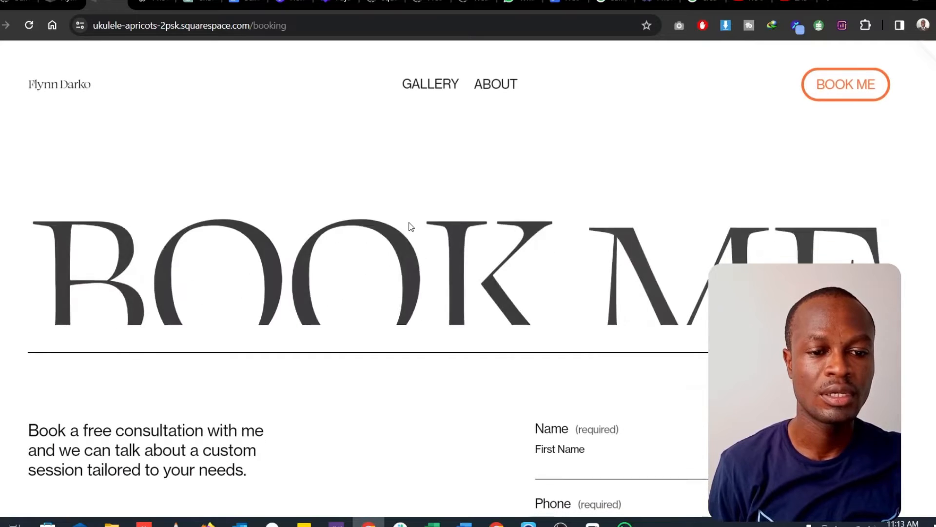
pyautogui.scroll(-3, 402, 292)
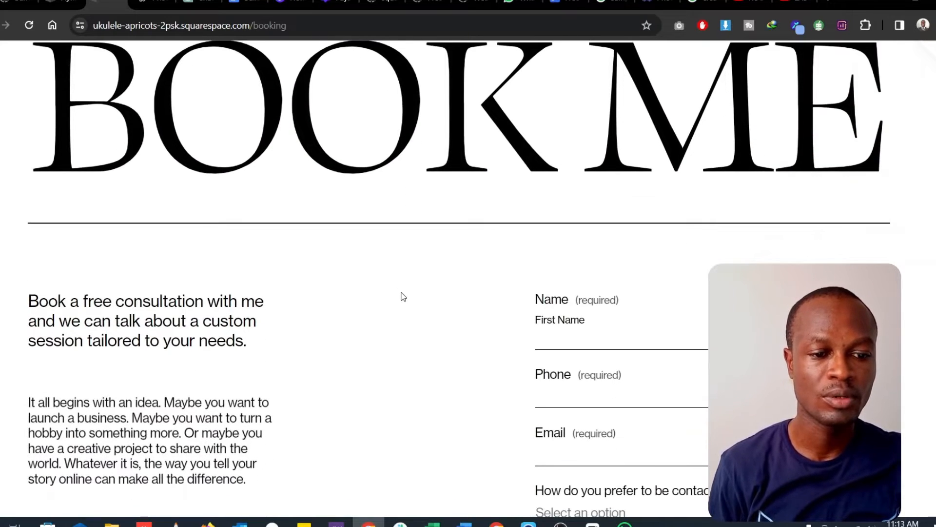
pyautogui.scroll(-2, 402, 293)
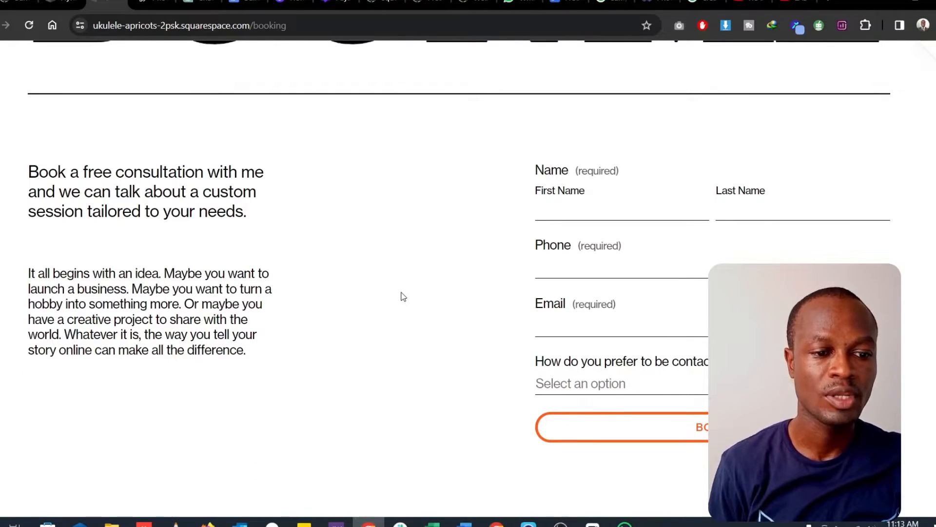
pyautogui.scroll(-4, 403, 296)
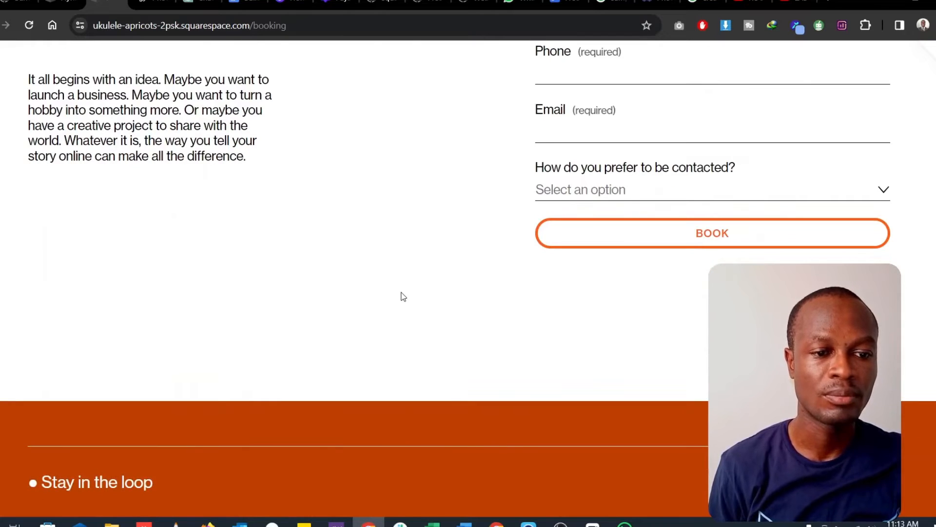
pyautogui.scroll(9, 403, 297)
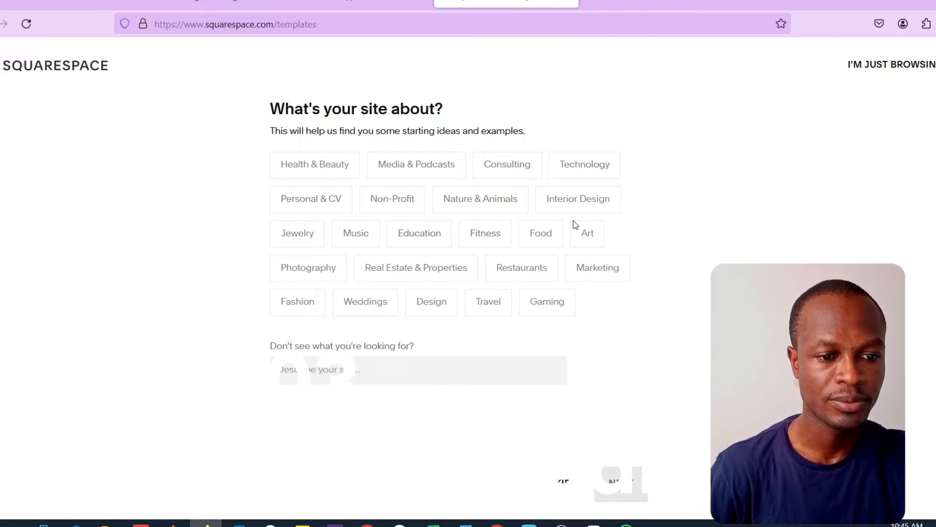
# - Answer the template questionnaire with Photography as the site topic and Showcase work/expertise as the top goal
pyautogui.click(320, 273)
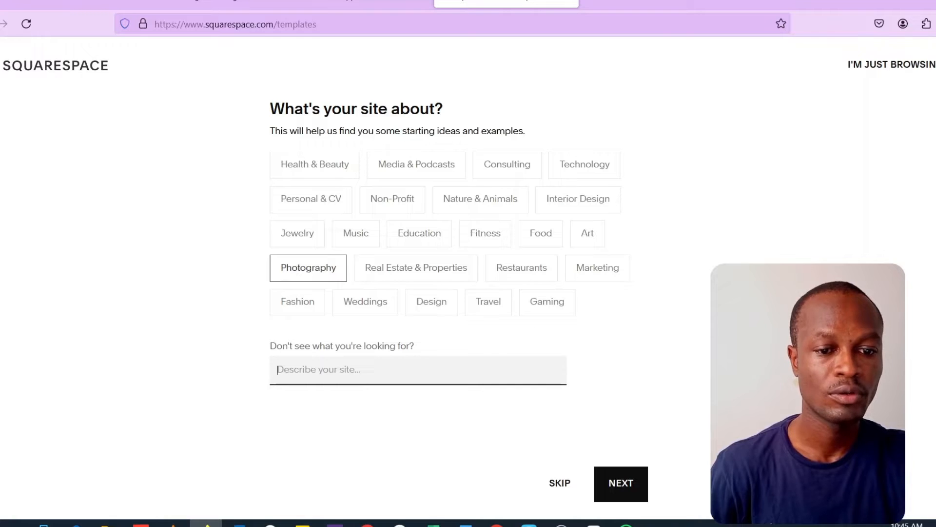
pyautogui.click(637, 487)
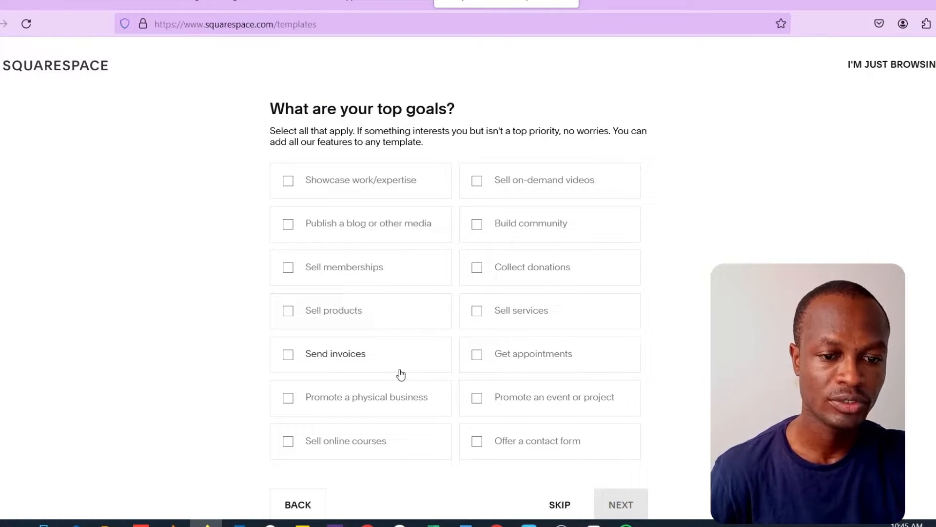
pyautogui.click(288, 181)
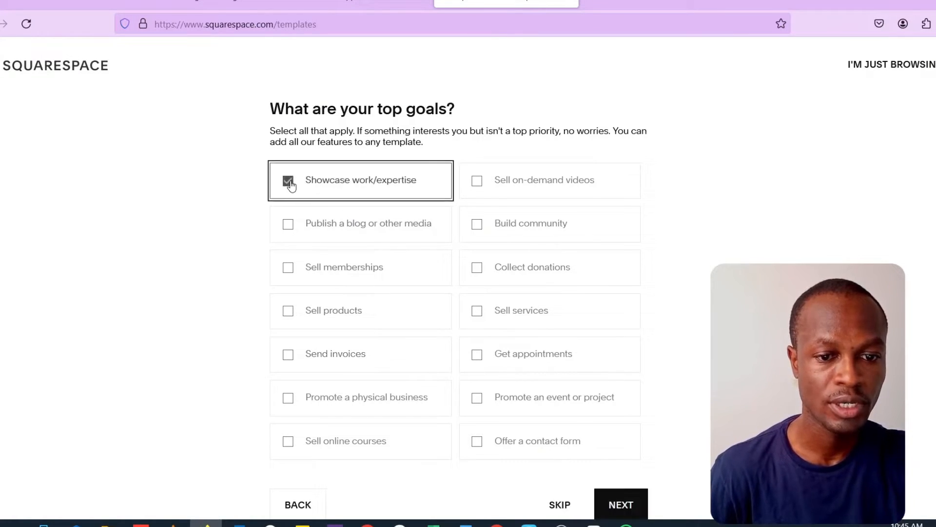
pyautogui.scroll(-1, 689, 308)
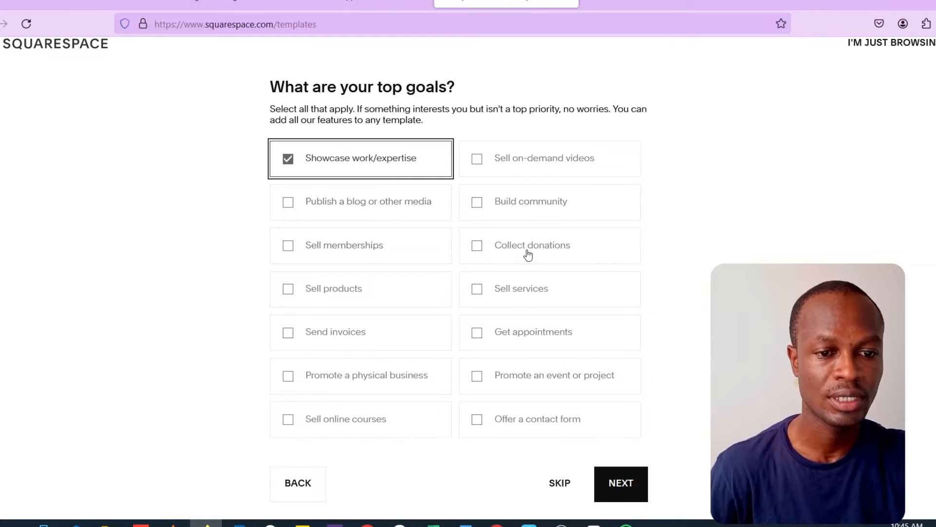
pyautogui.click(620, 487)
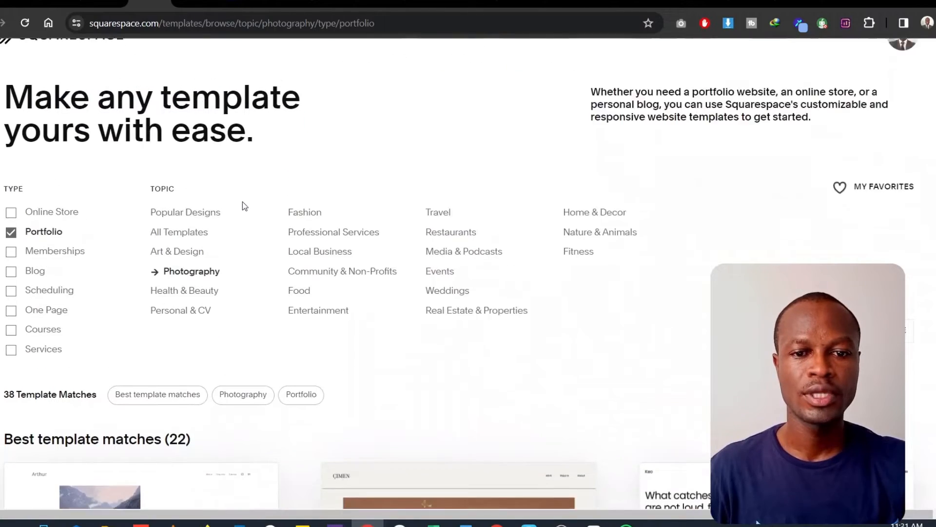
# - Browse the matching photography portfolio templates to find the Ortiz template
pyautogui.scroll(1, 242, 201)
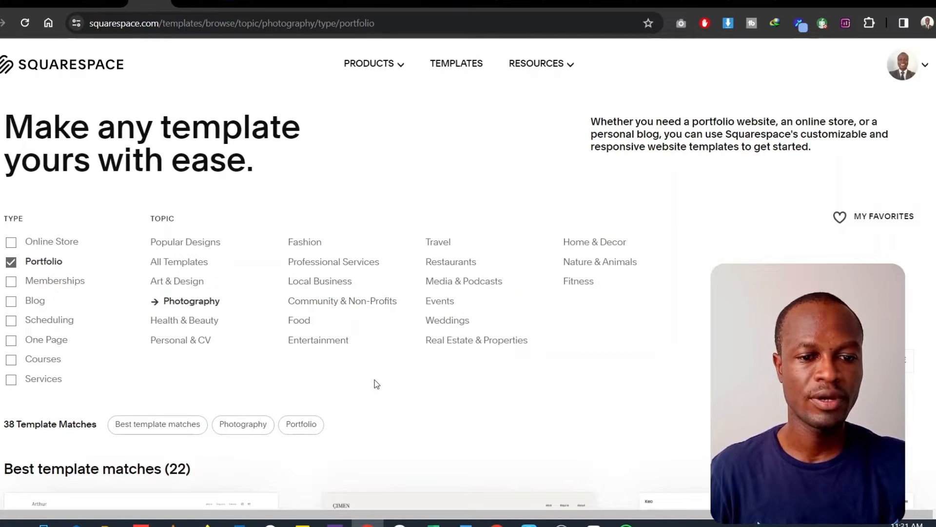
pyautogui.scroll(-6, 375, 381)
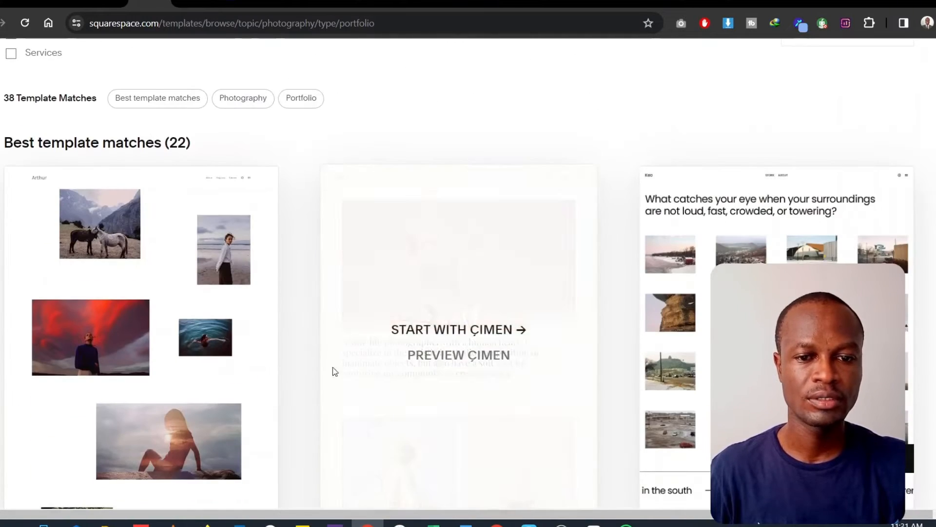
pyautogui.scroll(-10, 287, 324)
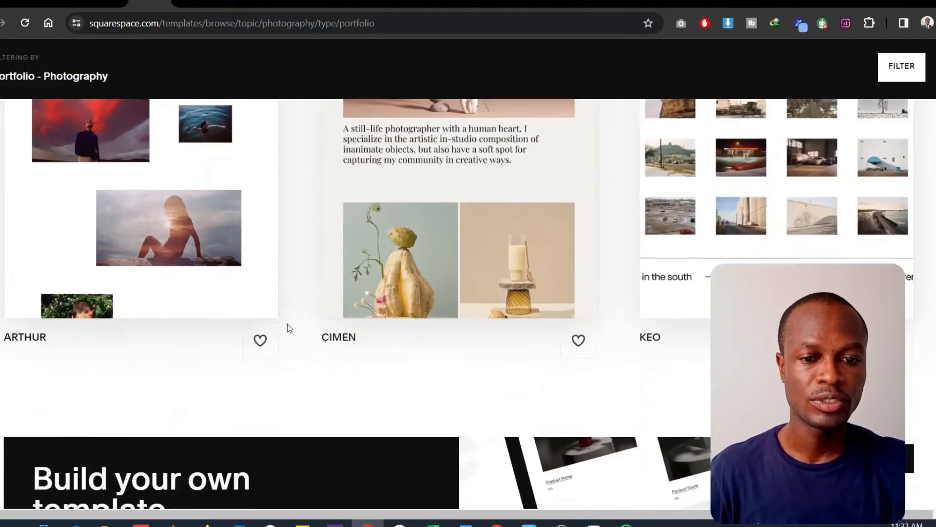
pyautogui.scroll(-12, 287, 324)
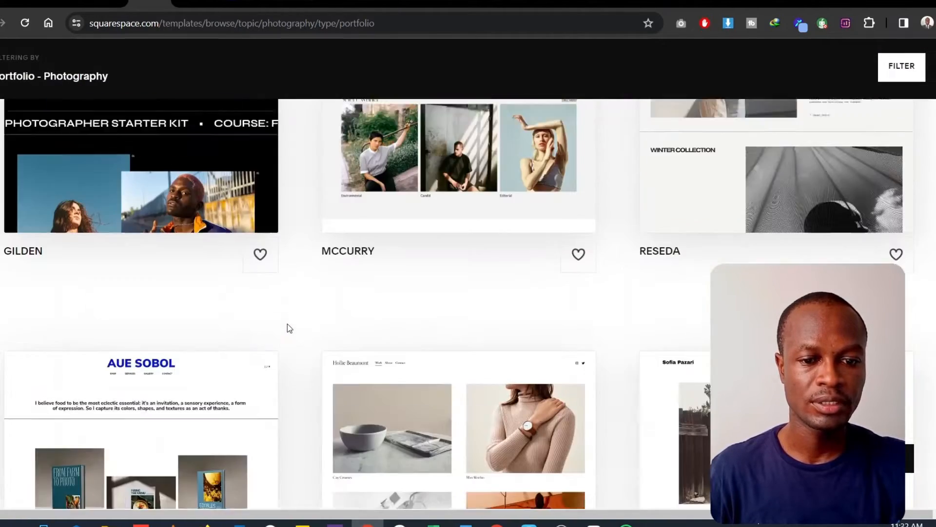
pyautogui.scroll(-20, 287, 324)
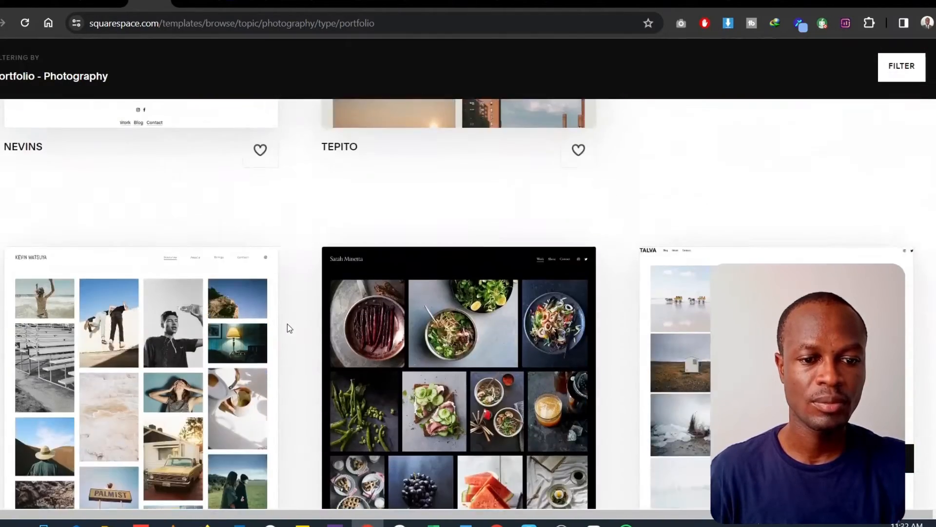
pyautogui.scroll(-5, 288, 328)
pyautogui.scroll(5, 287, 328)
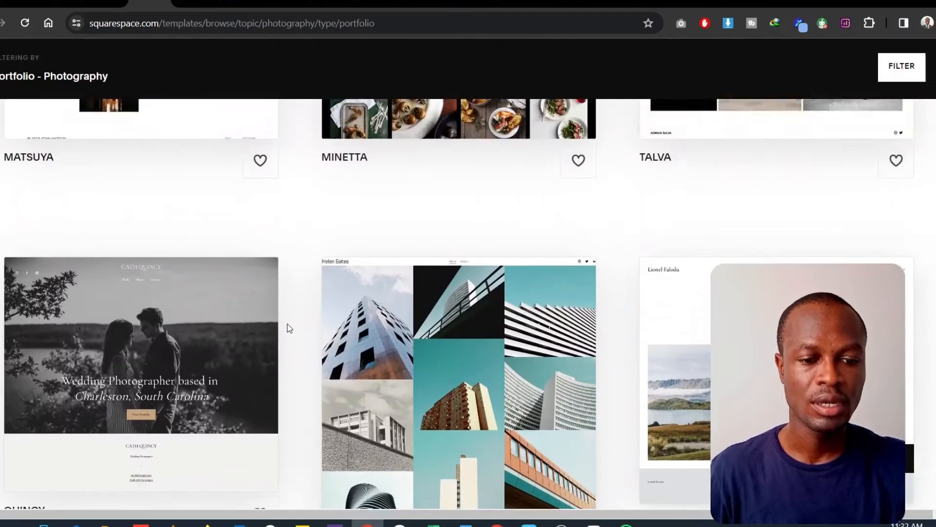
pyautogui.scroll(8, 288, 328)
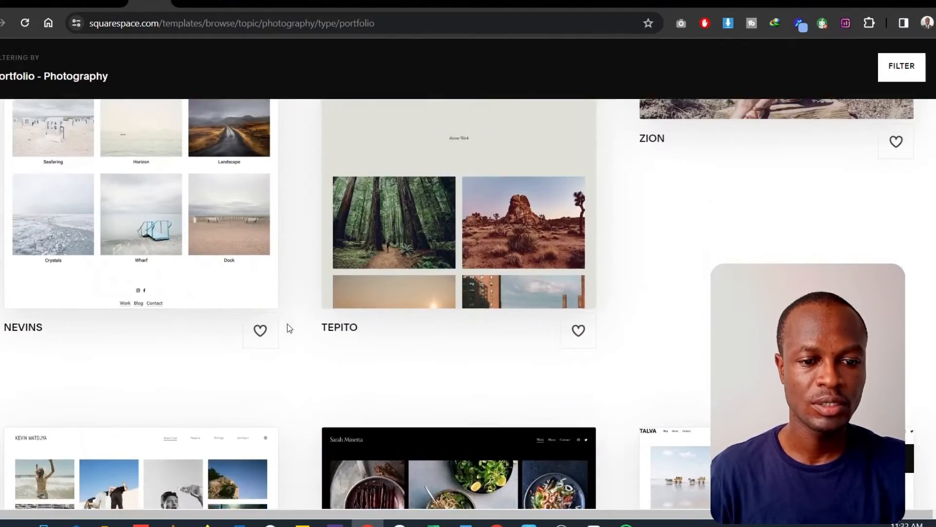
pyautogui.scroll(-13, 288, 328)
pyautogui.scroll(-15, 288, 328)
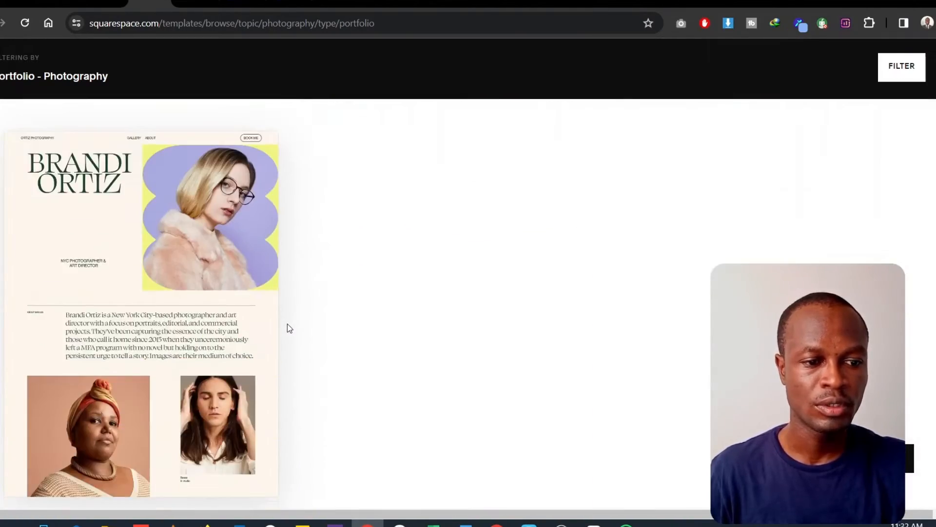
pyautogui.scroll(-5, 337, 249)
pyautogui.scroll(4, 328, 248)
pyautogui.moveTo(257, 266)
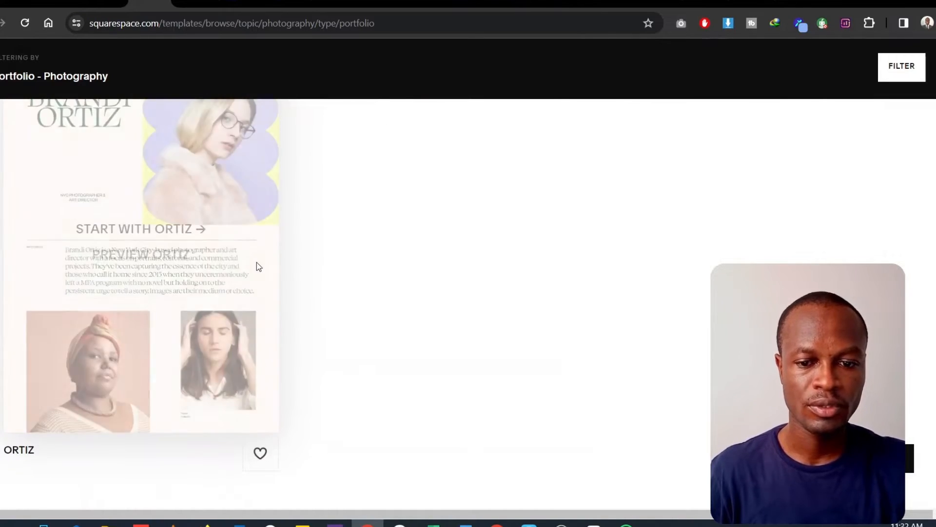
pyautogui.scroll(-1, 199, 292)
pyautogui.scroll(4, 151, 307)
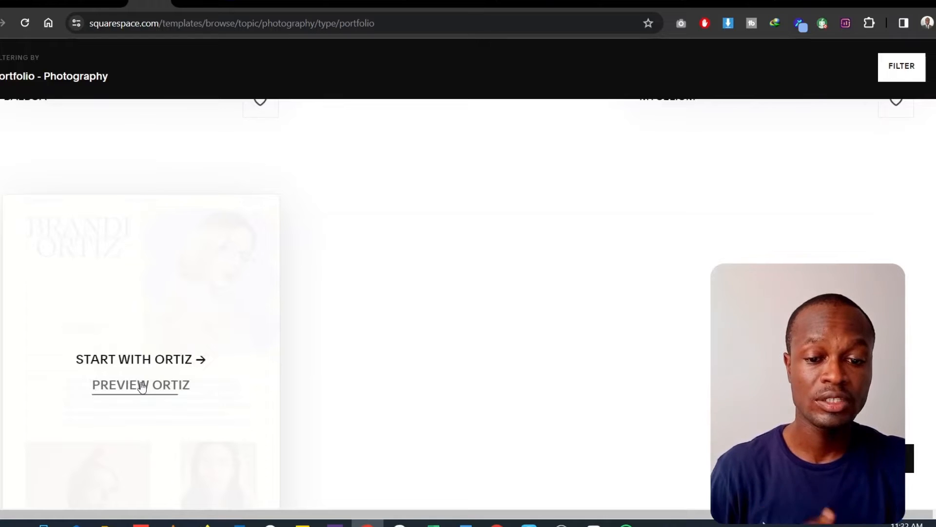
# - Preview the Ortiz template in the mobile layout and look through its gallery and services sections
pyautogui.click(141, 386)
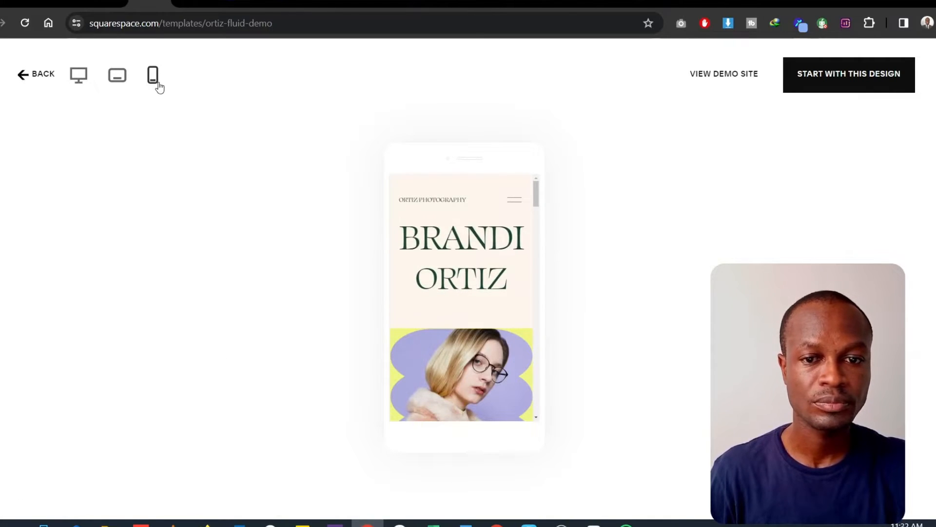
pyautogui.scroll(-10, 487, 316)
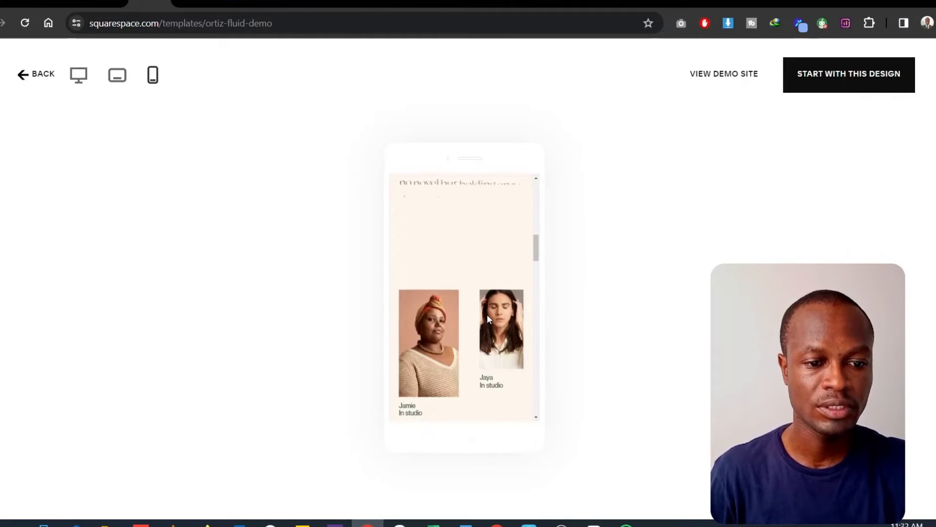
pyautogui.scroll(-10, 487, 317)
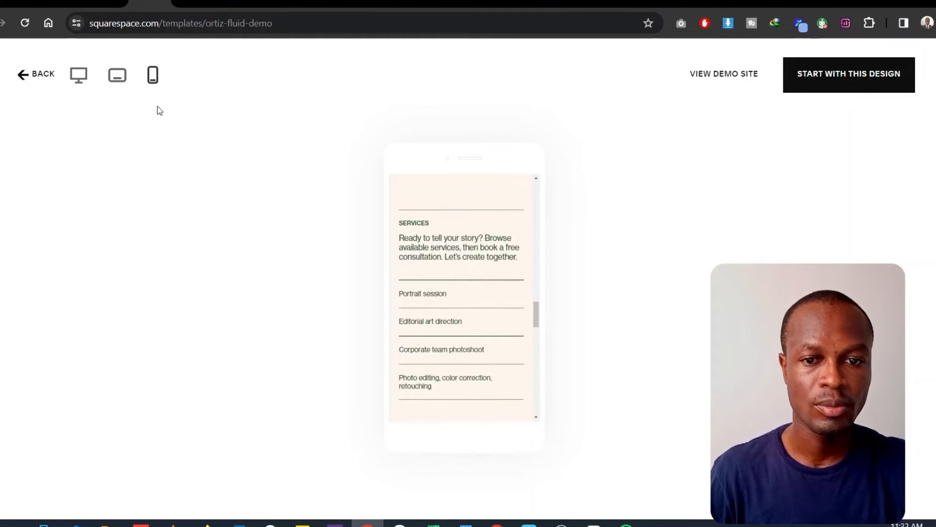
# - Preview the Ortiz template in the tablet and desktop layouts, looking back up to its opening section
pyautogui.click(117, 75)
pyautogui.scroll(5, 420, 283)
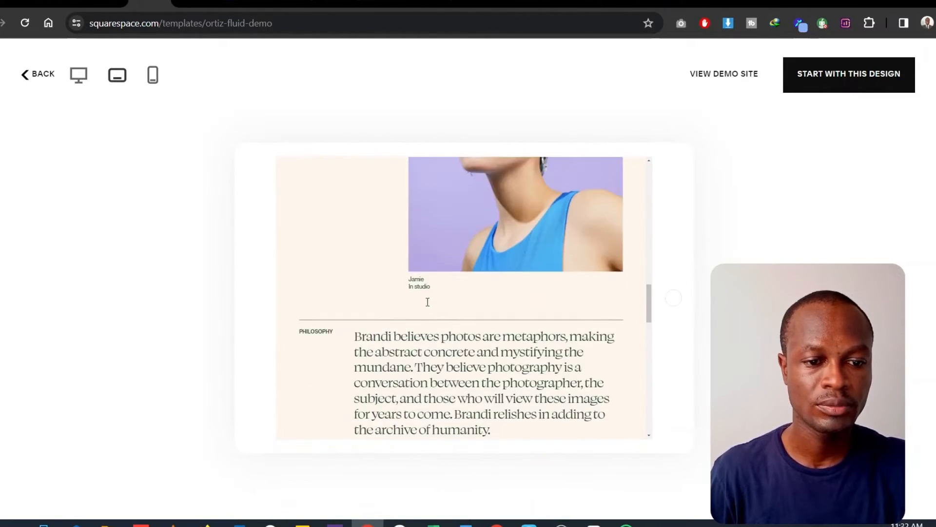
pyautogui.scroll(10, 427, 302)
pyautogui.click(69, 74)
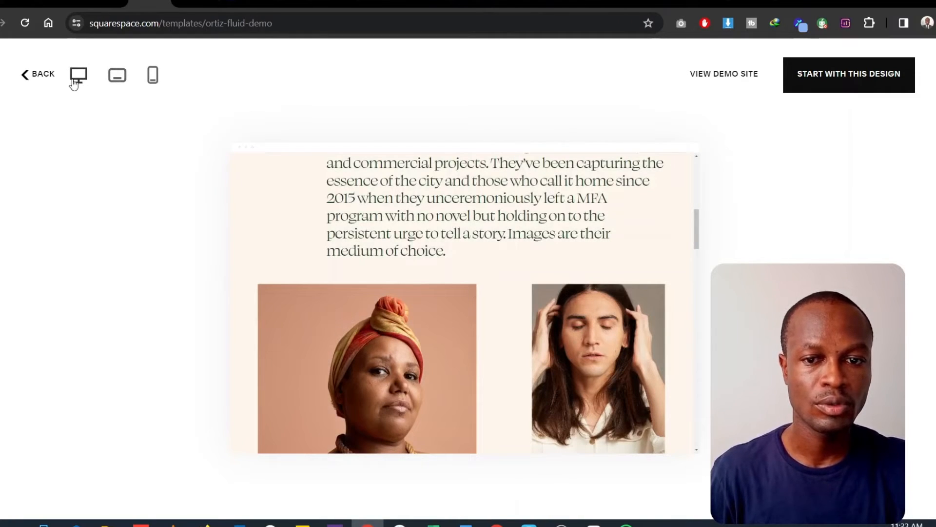
pyautogui.scroll(10, 495, 244)
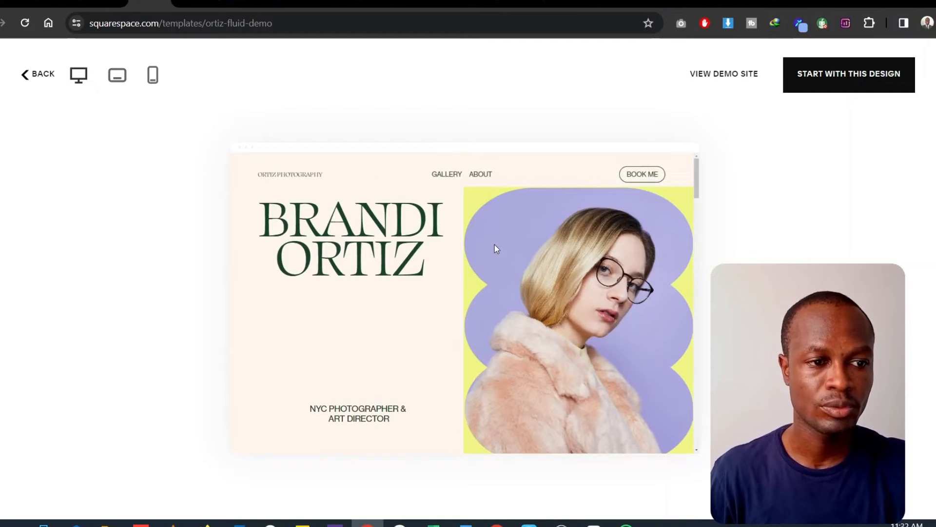
# - Start a site with the Ortiz design and name it My Photography Website
pyautogui.click(851, 86)
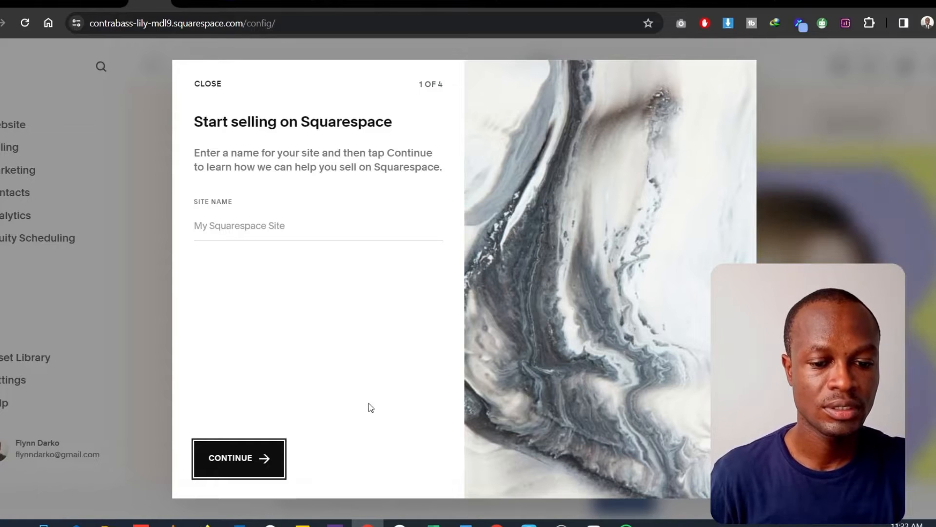
pyautogui.click(237, 226)
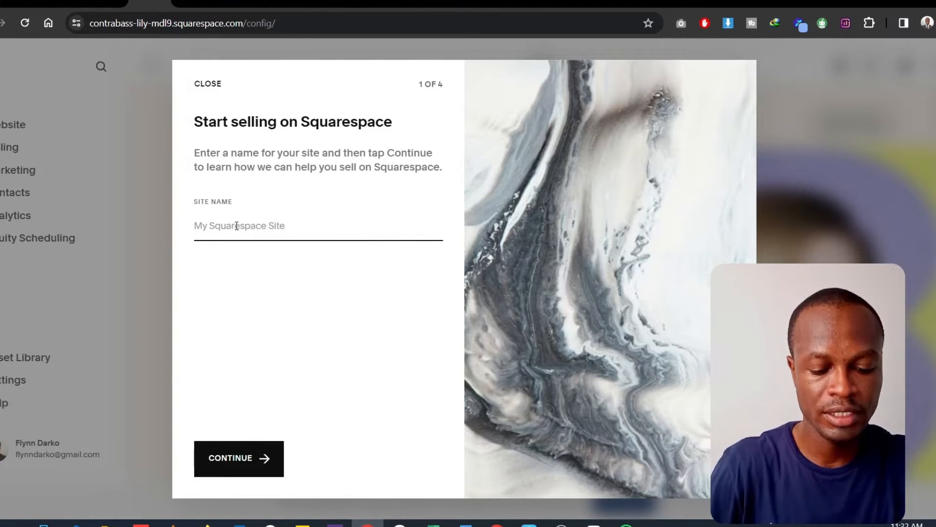
pyautogui.write('My Pg')
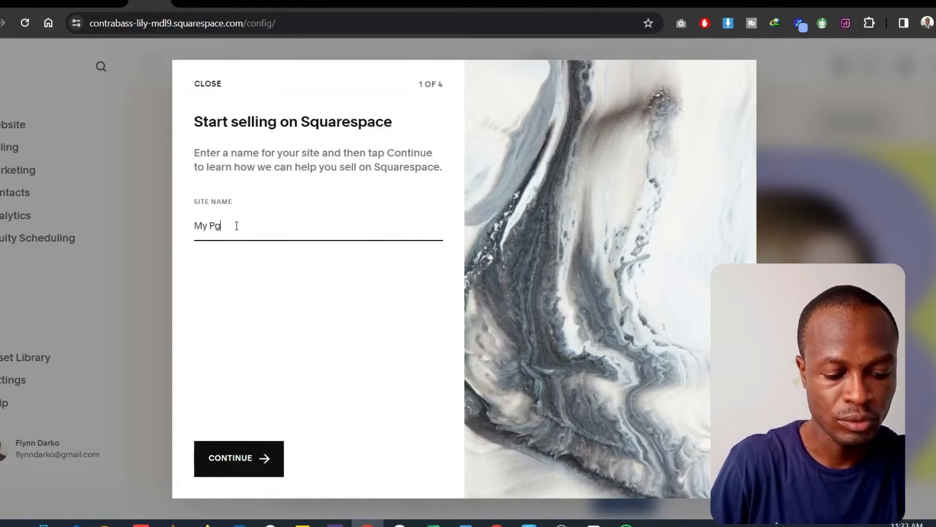
pyautogui.press('BackSpace')
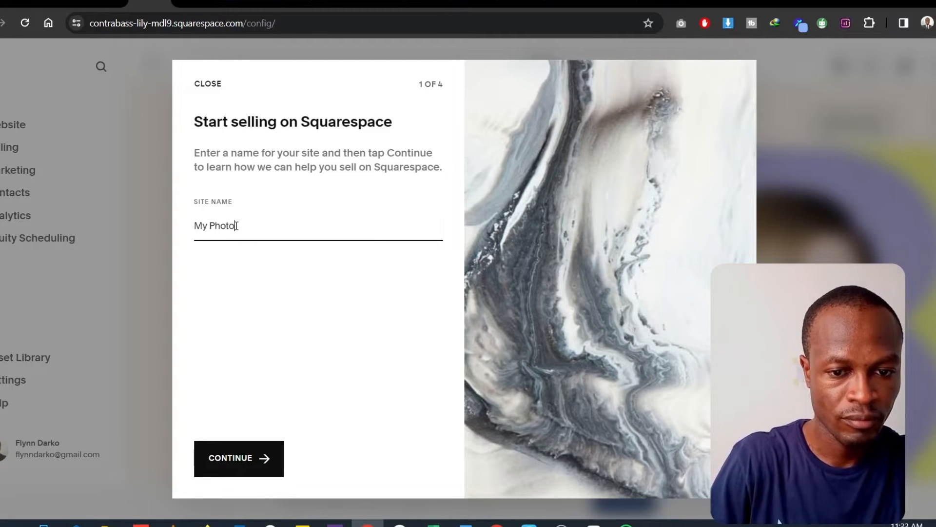
pyautogui.write('hotography Web')
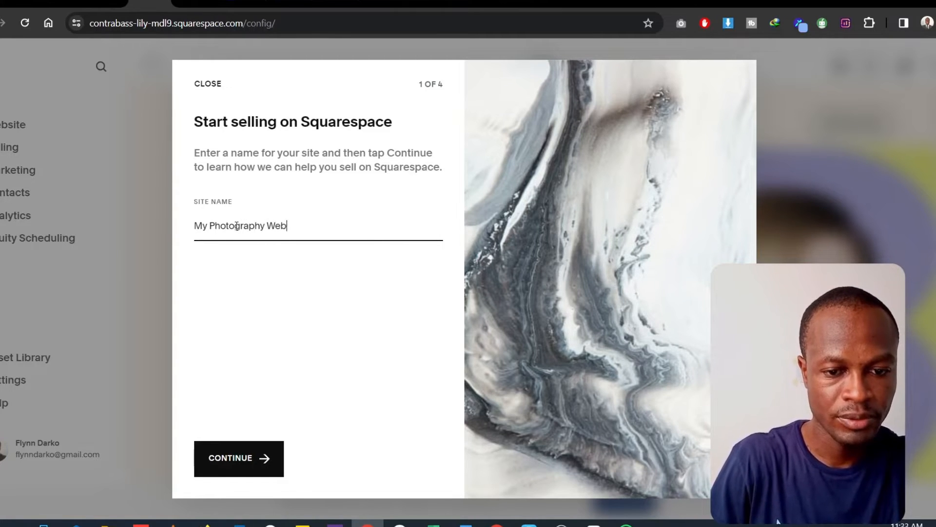
pyautogui.write('site')
pyautogui.click(225, 457)
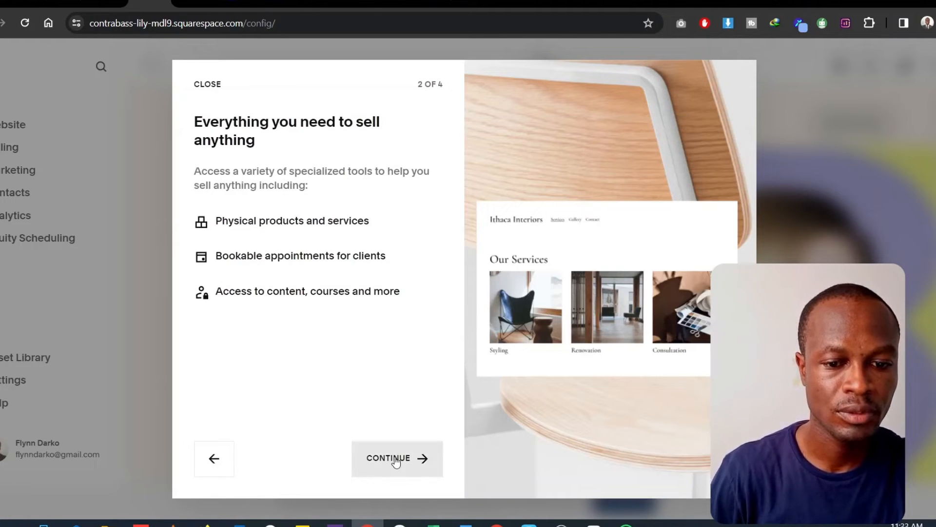
# - Complete the remaining selling introduction pages and dismiss the invoicing announcement
pyautogui.click(396, 461)
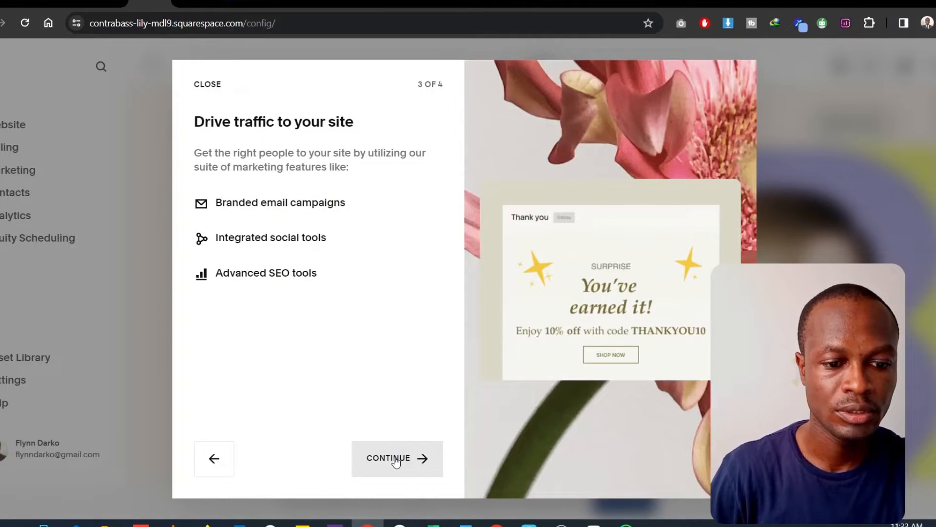
pyautogui.click(396, 462)
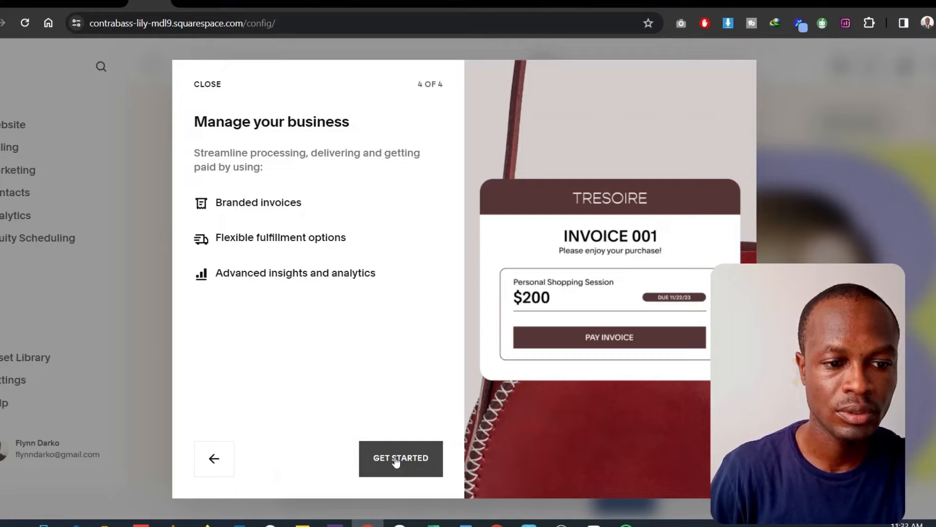
pyautogui.click(396, 461)
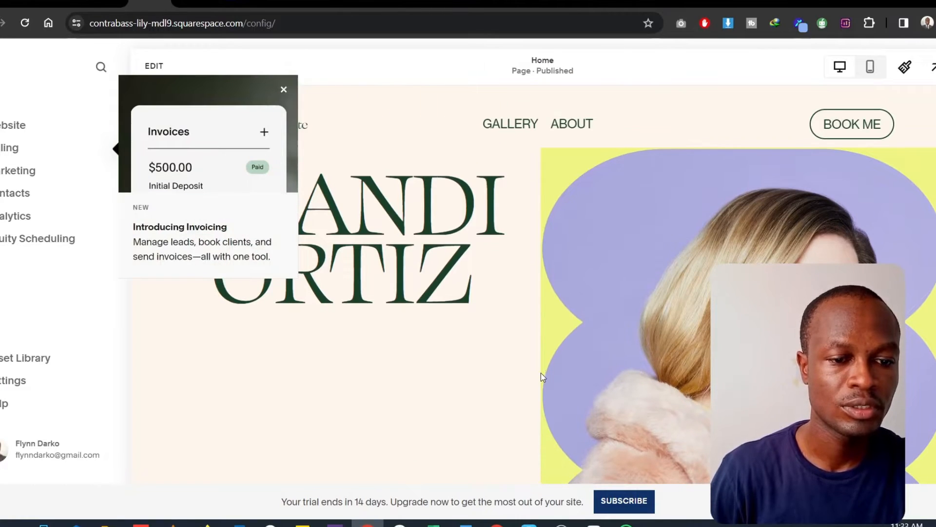
pyautogui.click(284, 90)
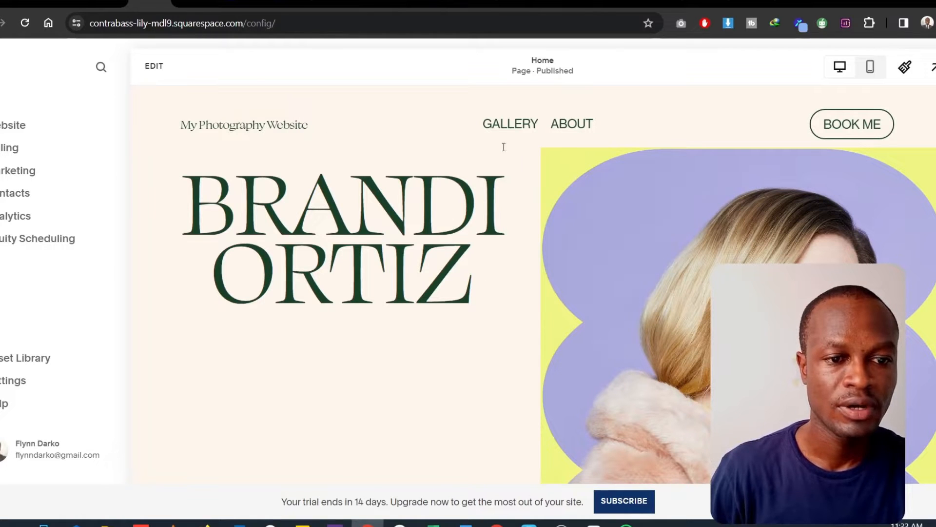
# - Look through the new site's home page from the heading to the footer and back
pyautogui.scroll(-10, 561, 320)
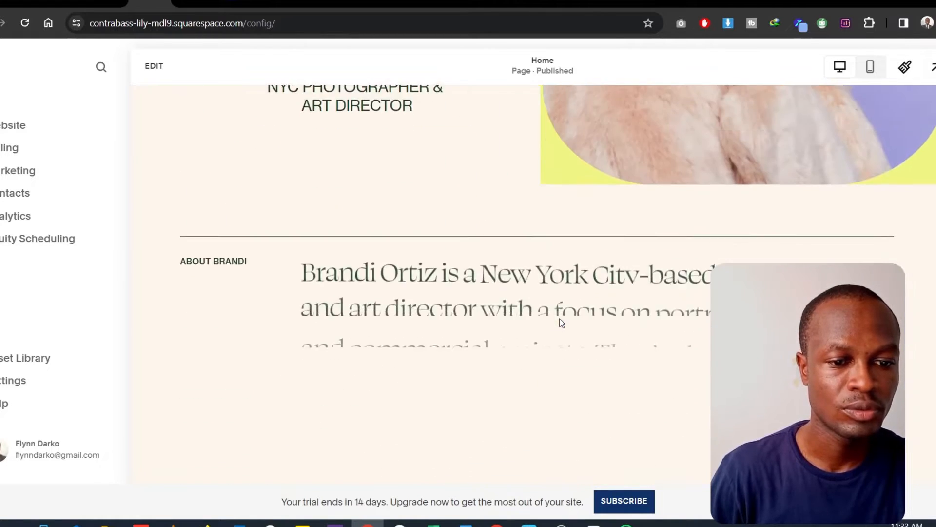
pyautogui.scroll(-15, 562, 323)
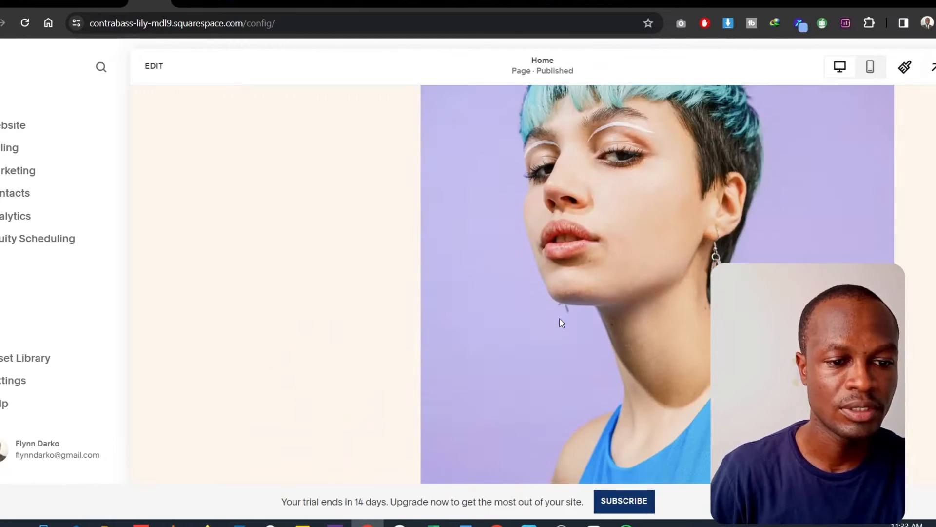
pyautogui.scroll(-12, 561, 323)
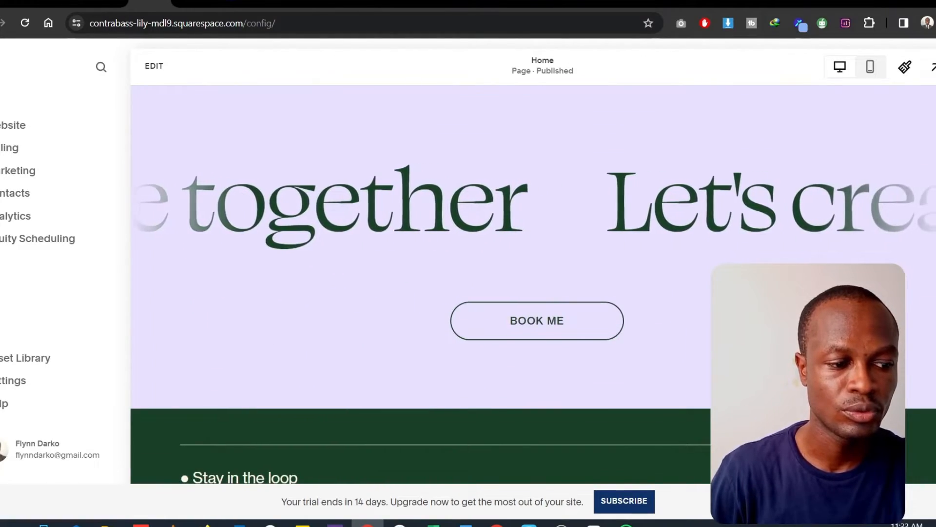
pyautogui.scroll(-2, 561, 323)
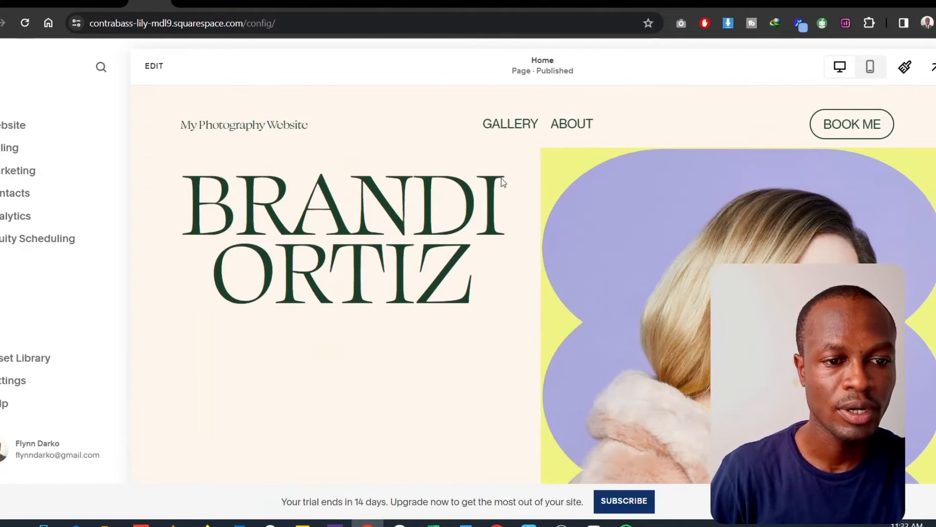
pyautogui.scroll(-3, 762, 258)
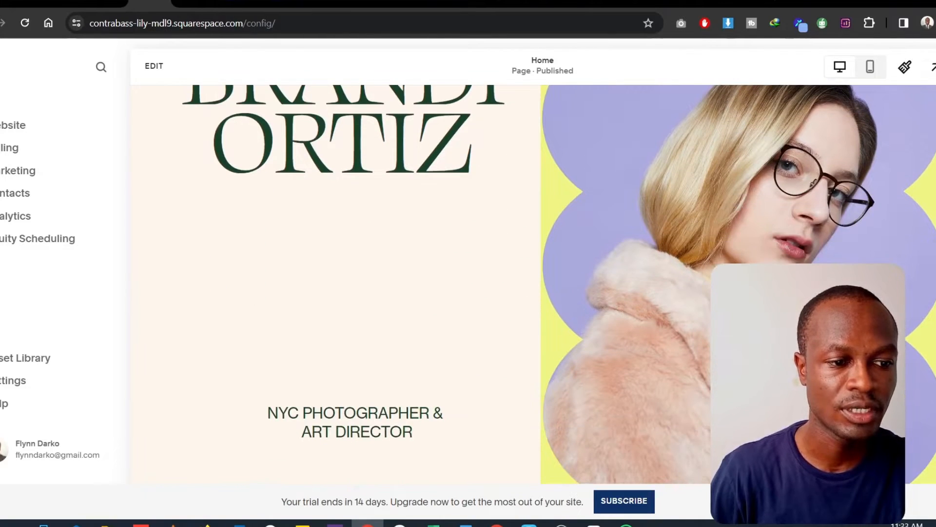
pyautogui.scroll(3, 761, 258)
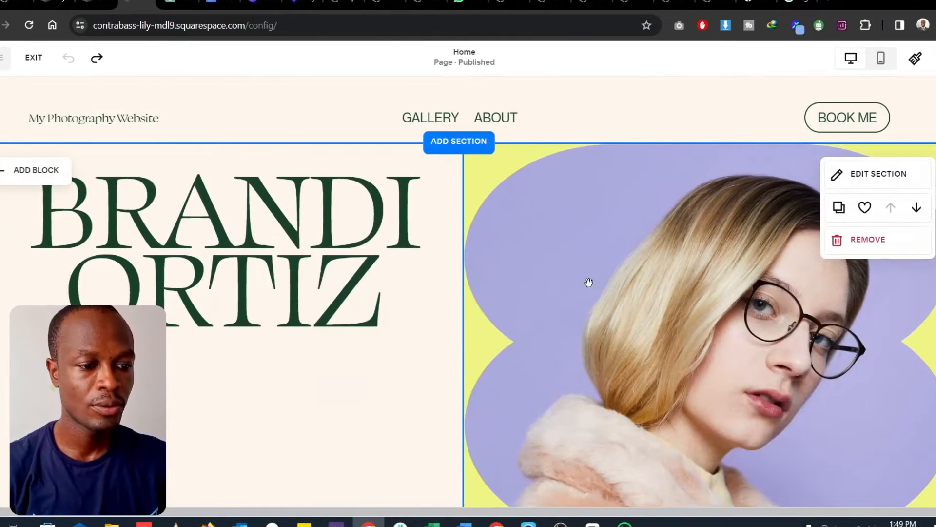
# - Replace the woman's portrait beside the main heading with thunmb-11.png from the image library
pyautogui.scroll(-3, 581, 273)
pyautogui.scroll(2, 585, 266)
pyautogui.scroll(2, 596, 261)
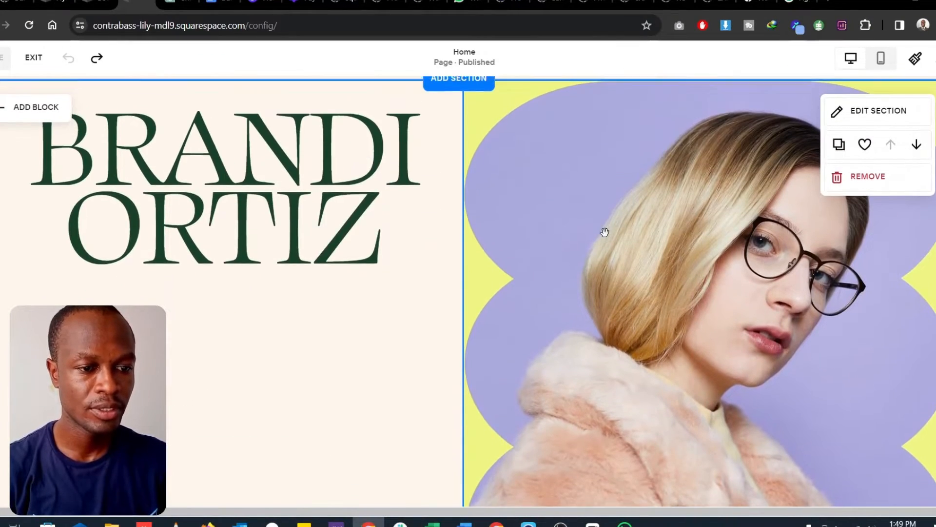
pyautogui.click(595, 251)
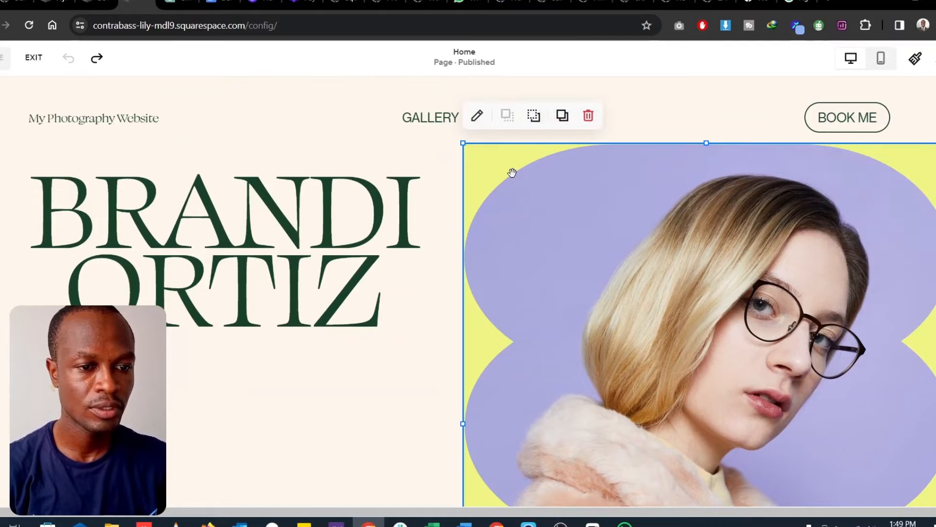
pyautogui.click(476, 117)
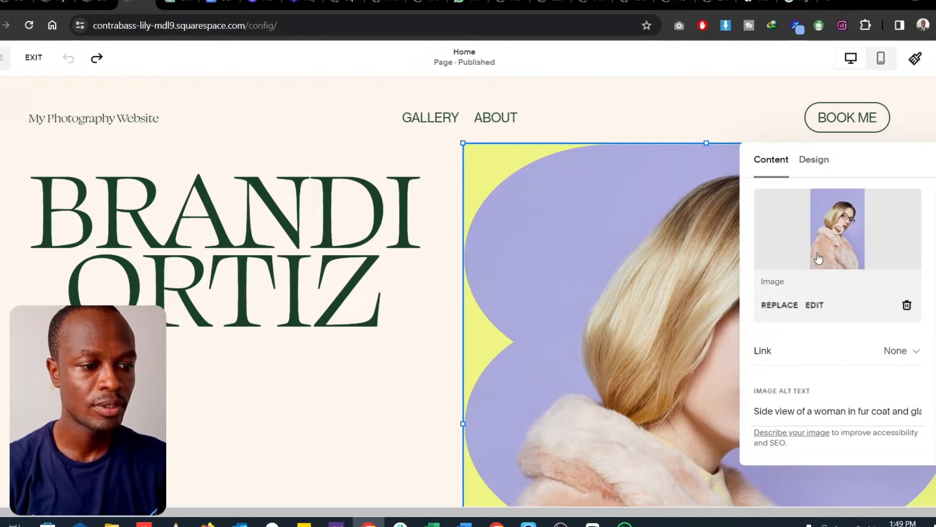
pyautogui.click(781, 305)
pyautogui.click(655, 366)
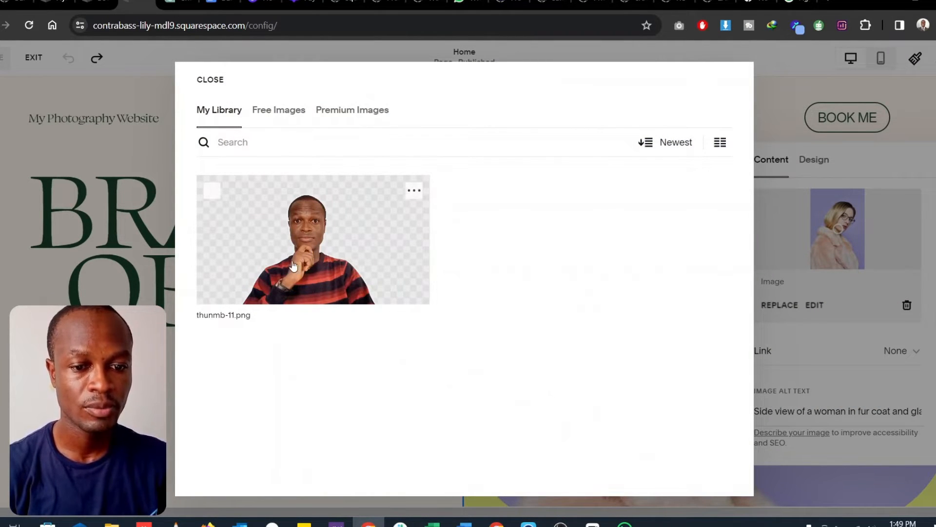
pyautogui.click(321, 274)
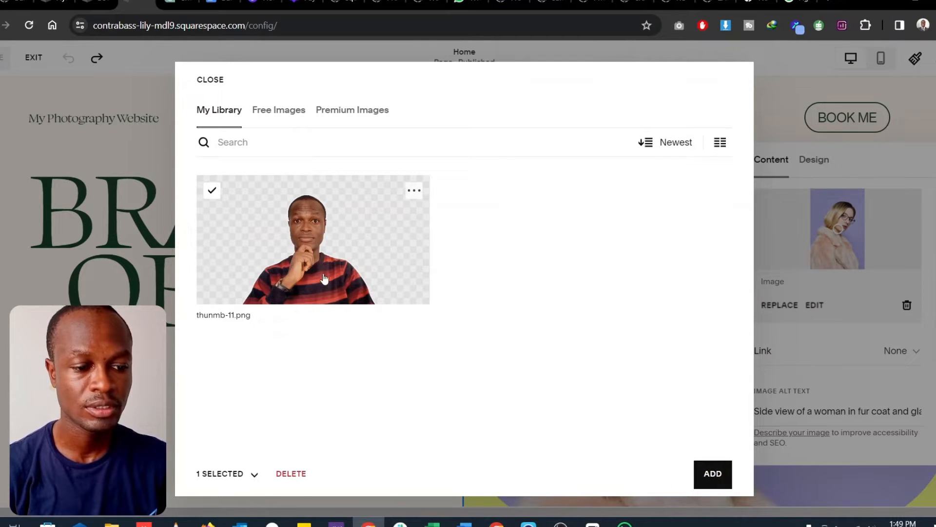
pyautogui.click(705, 476)
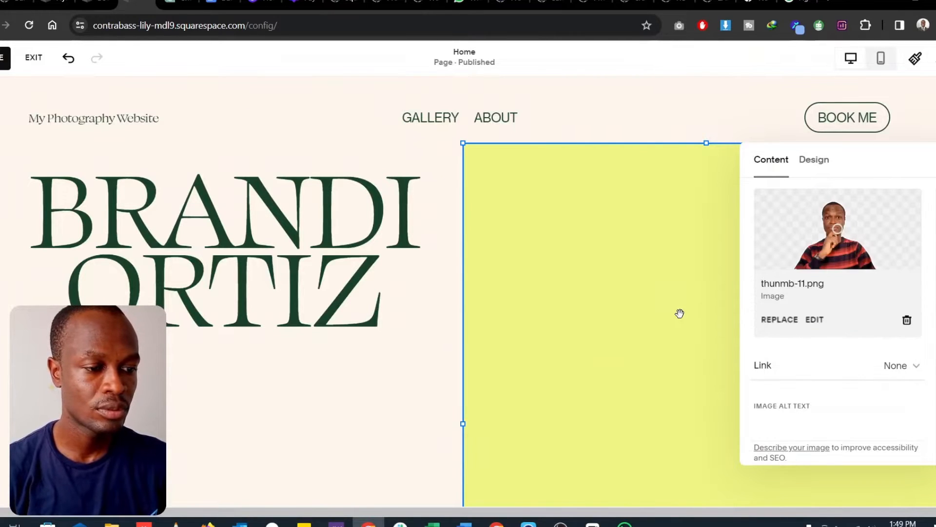
# - Change the new portrait's design from Shape to Fill and check how it displays in its section
pyautogui.scroll(-8, 673, 337)
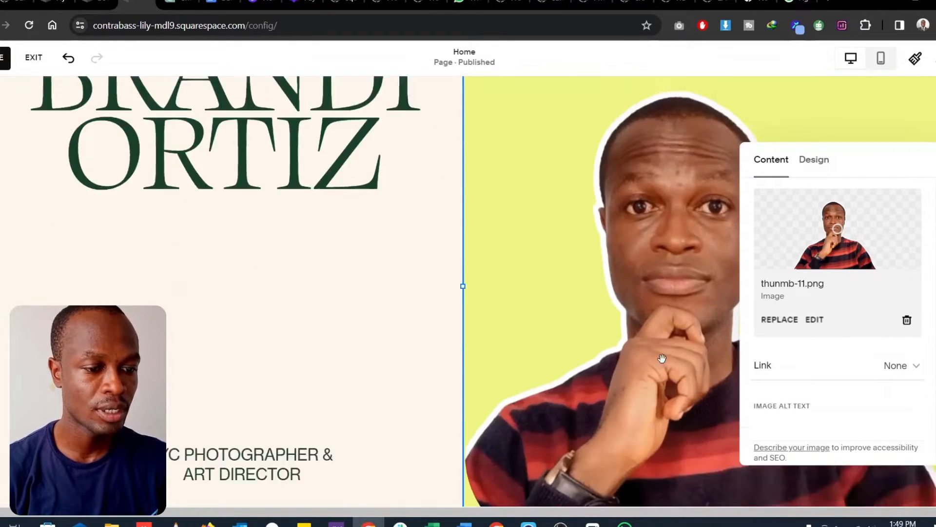
pyautogui.scroll(7, 663, 362)
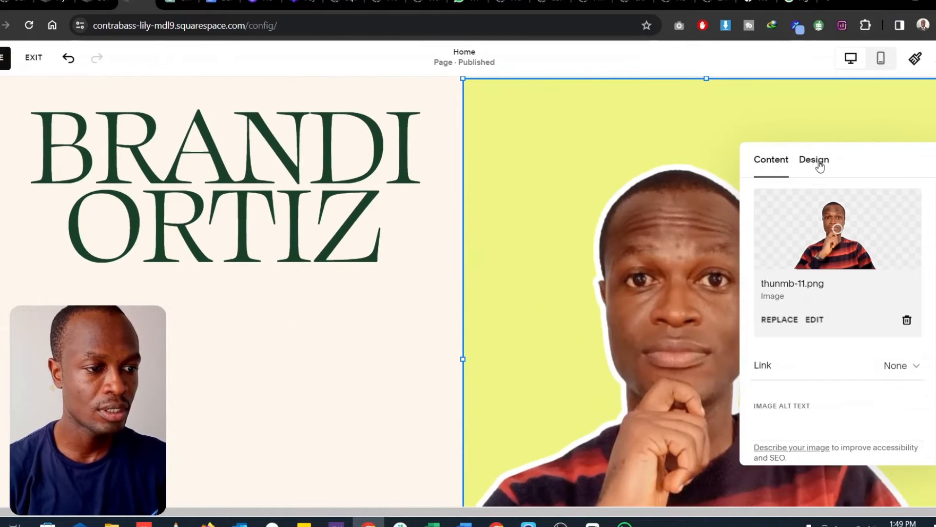
pyautogui.click(820, 163)
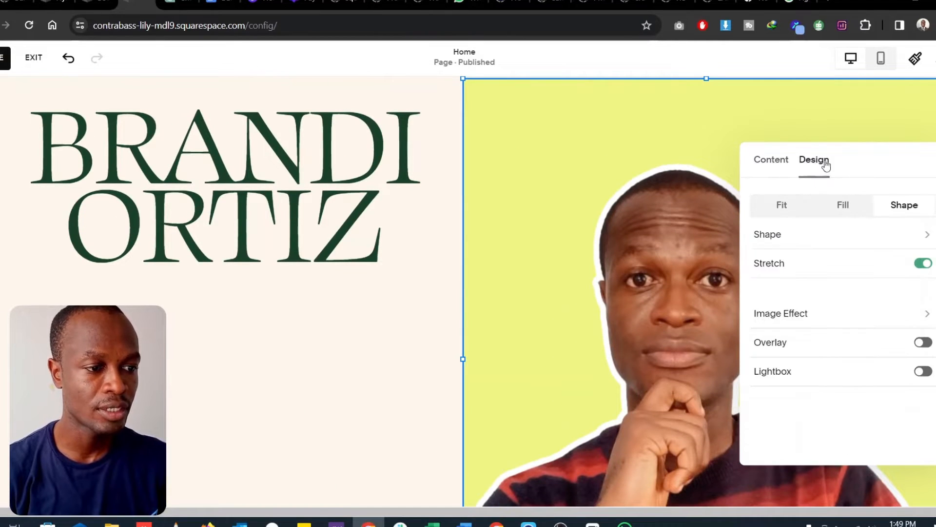
pyautogui.click(845, 208)
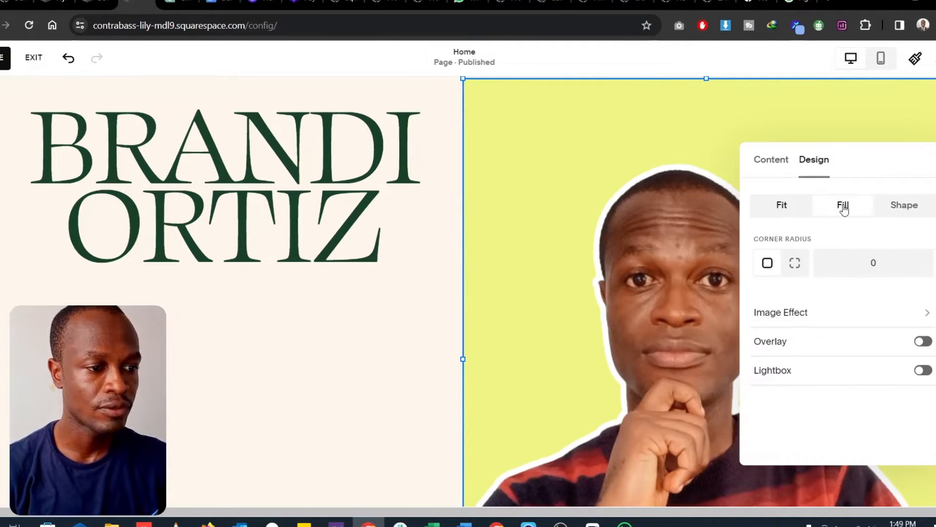
pyautogui.scroll(-3, 648, 240)
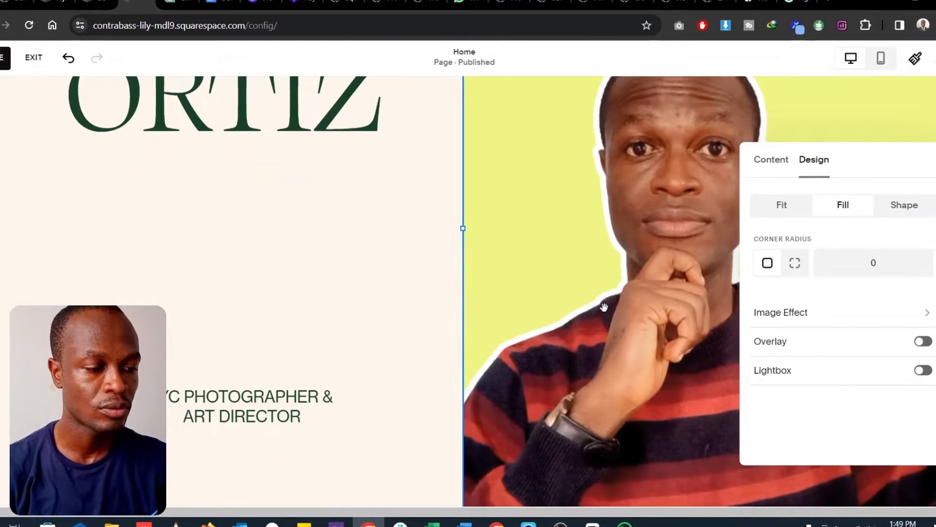
pyautogui.scroll(-4, 604, 307)
pyautogui.scroll(-1, 605, 307)
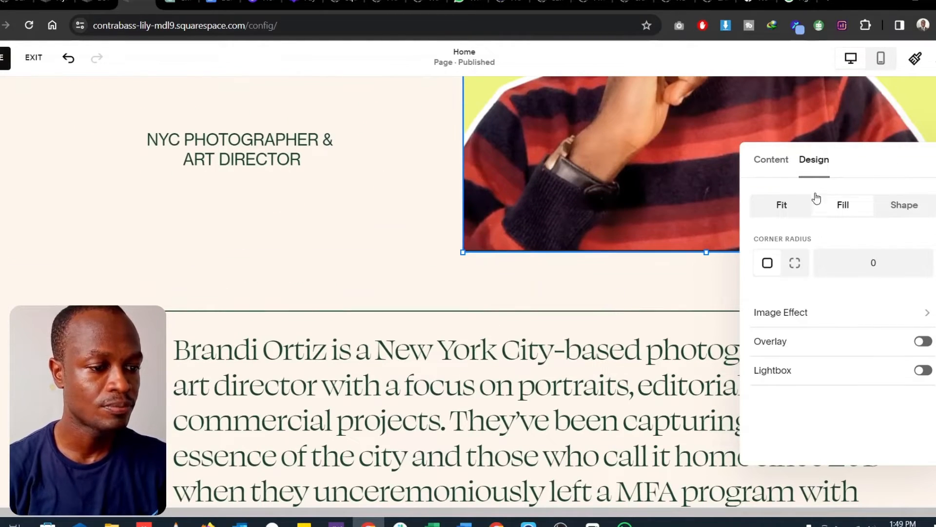
pyautogui.scroll(5, 695, 237)
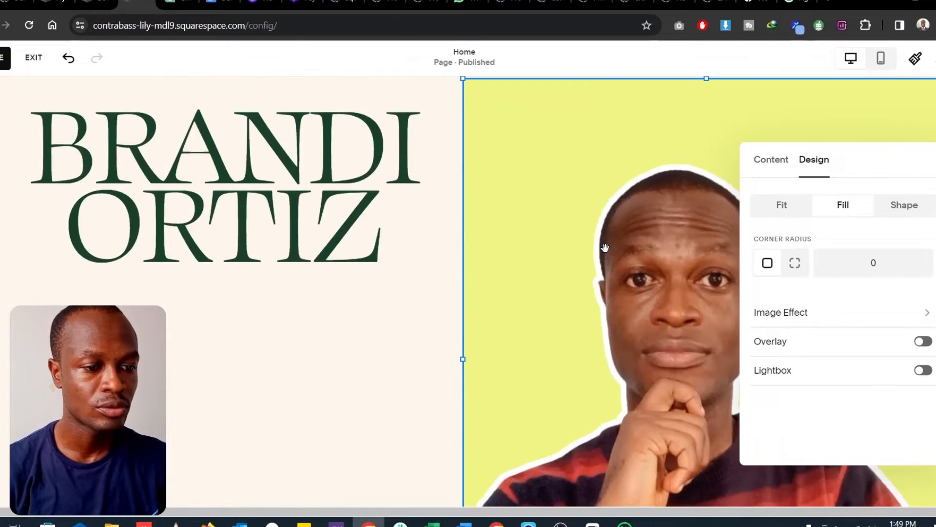
# - Shorten the portrait image and the yellow shape behind it by raising their lower edges to the same level
pyautogui.scroll(-2, 624, 285)
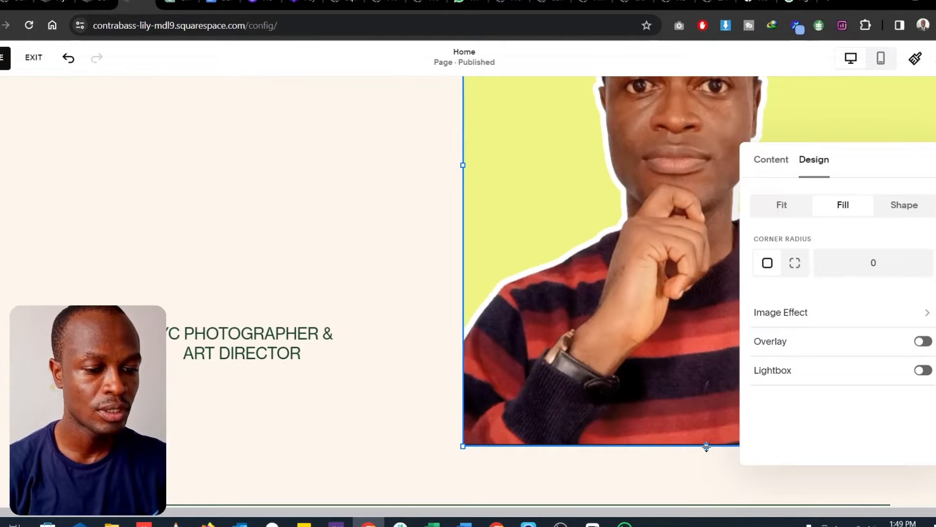
pyautogui.moveTo(707, 445); pyautogui.dragTo(708, 183)
pyautogui.click(685, 372)
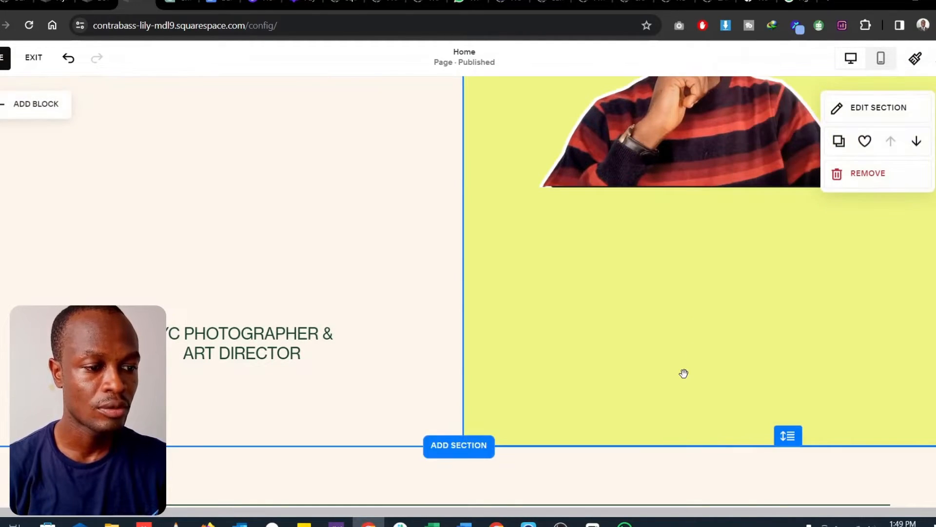
pyautogui.click(695, 413)
pyautogui.moveTo(707, 439); pyautogui.dragTo(688, 264)
pyautogui.scroll(4, 688, 264)
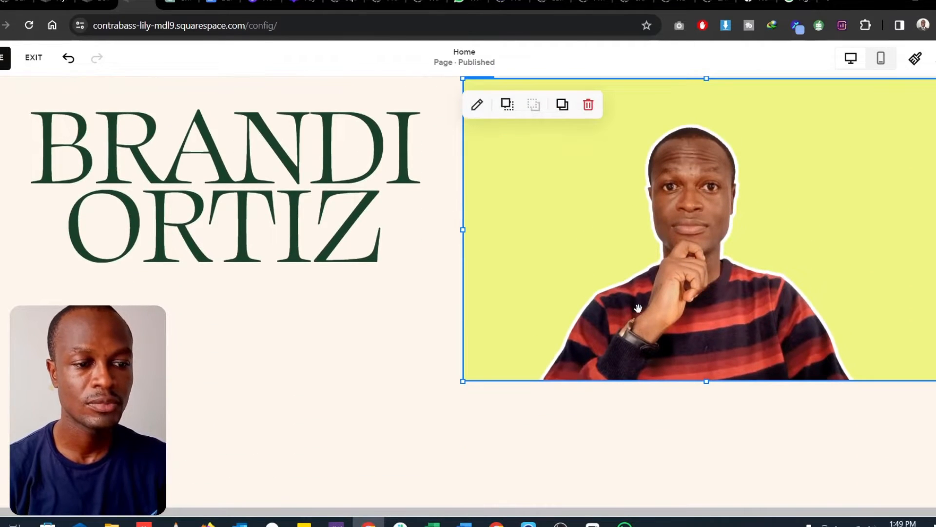
# - Replace the first line of the main heading with the site owner's first name
pyautogui.scroll(2, 638, 309)
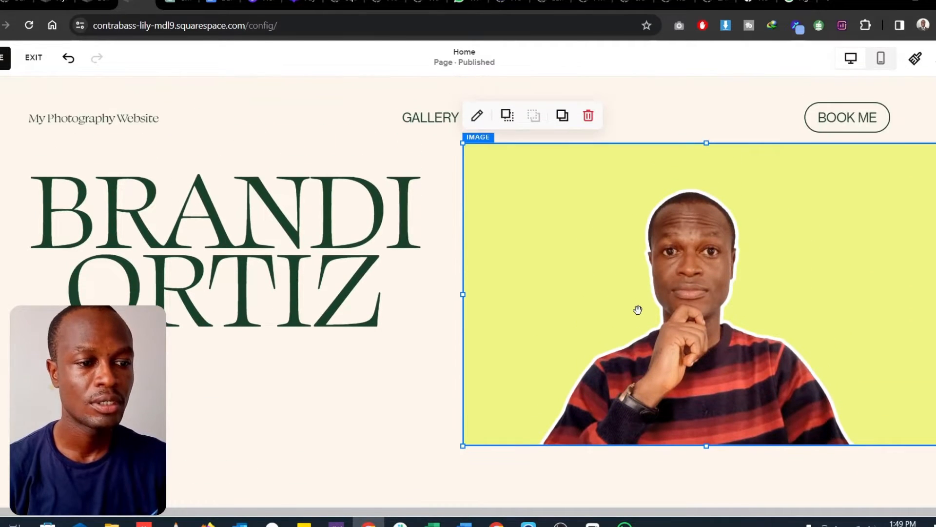
pyautogui.click(295, 214)
pyautogui.click(296, 215)
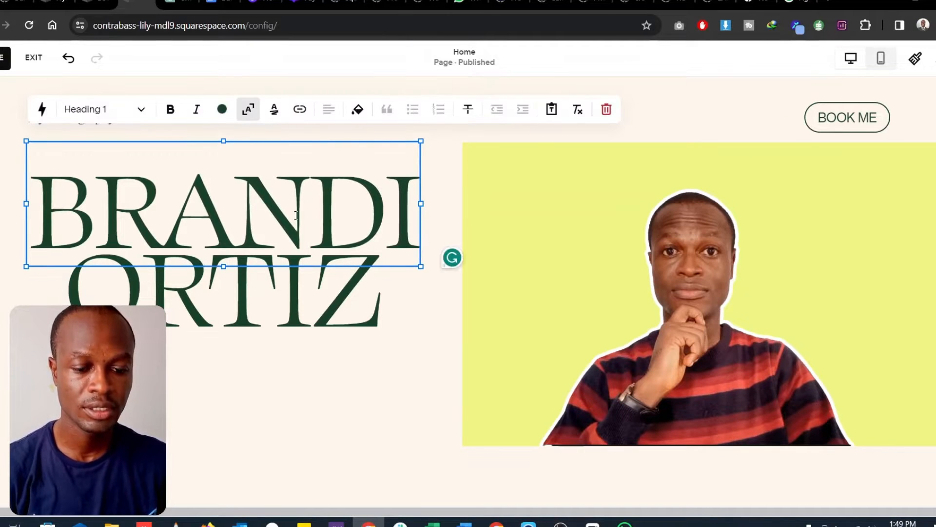
pyautogui.press('BackSpace')
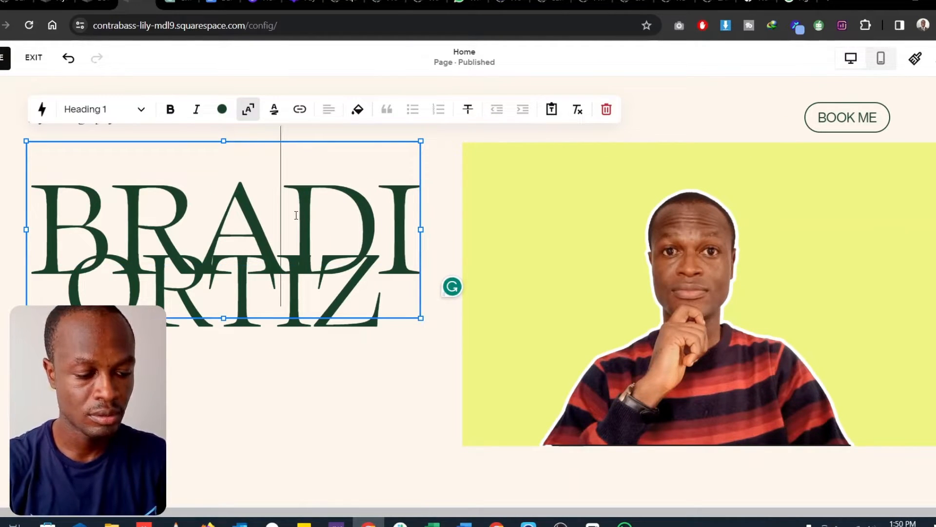
pyautogui.press('Right')
pyautogui.write('Flyn')
pyautogui.press('BackSpace')
pyautogui.press('BackSpace')
pyautogui.press('BackSpace')
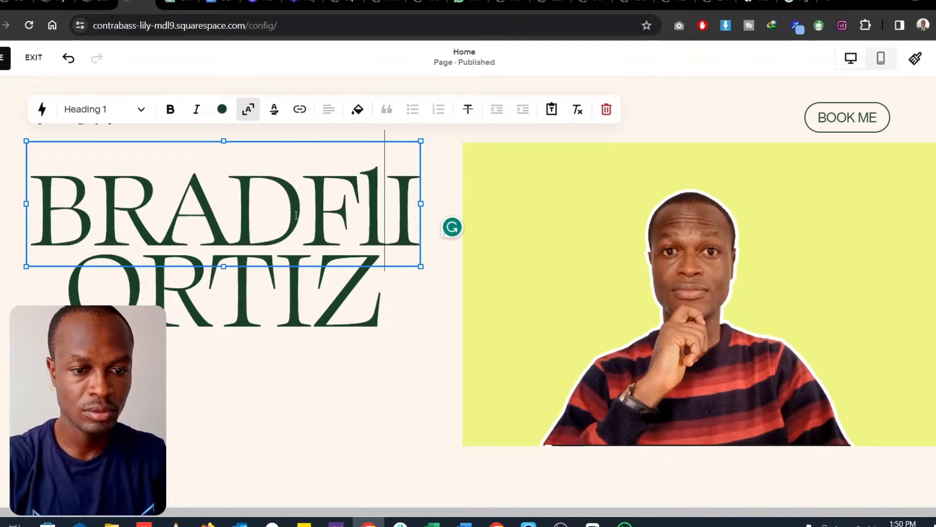
pyautogui.write('lynn')
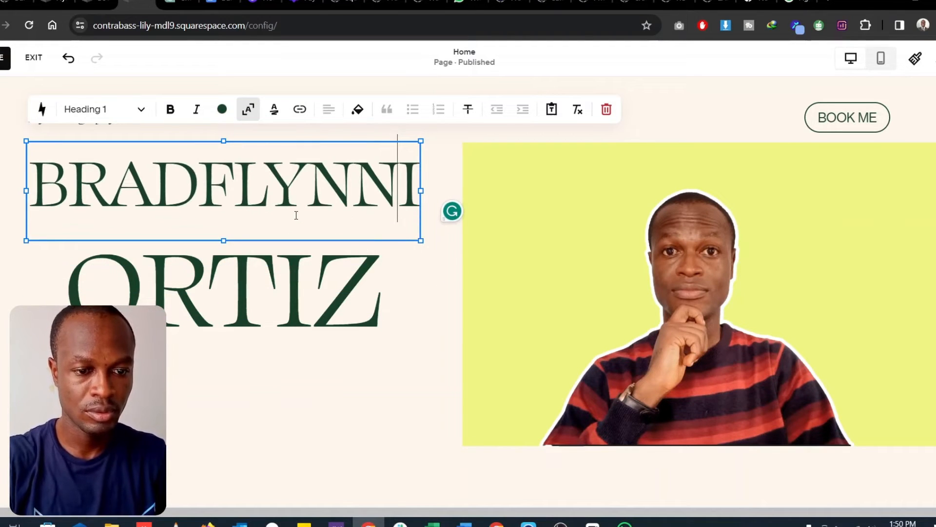
pyautogui.press('Delete')
pyautogui.press('Left')
pyautogui.press('Left')
pyautogui.press('Left')
pyautogui.press('Left')
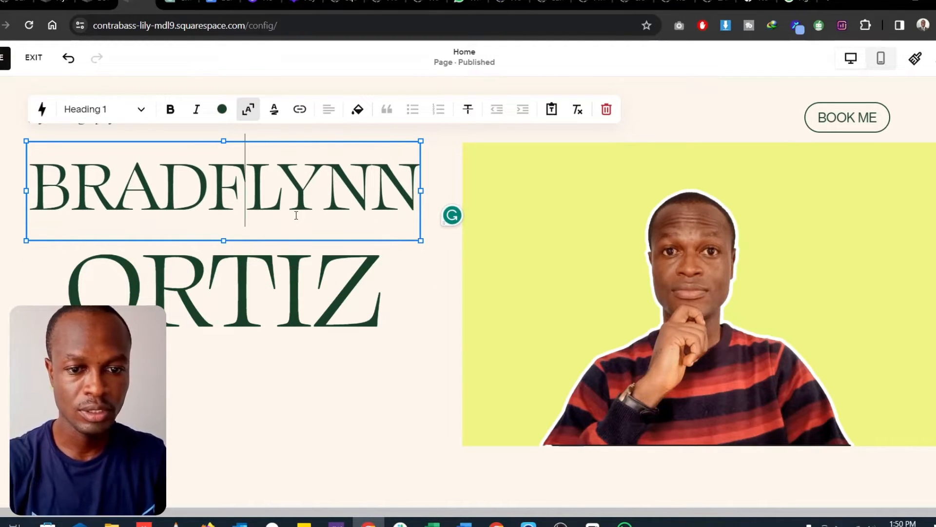
pyautogui.press('BackSpace')
pyautogui.press('BackSpace')
pyautogui.press('BackSpace')
pyautogui.press('BackSpace')
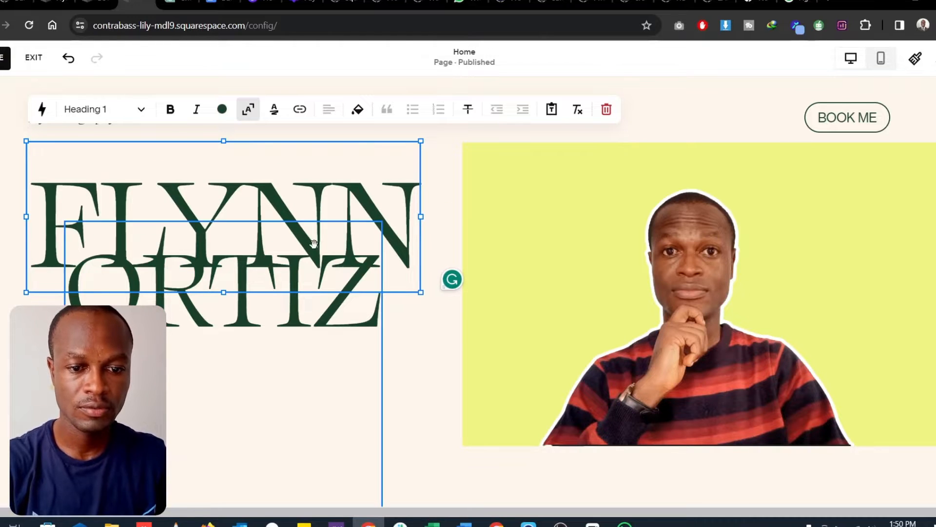
# - Shorten the text block of the heading's second line to fit its text and move it down slightly from the first line
pyautogui.click(335, 317)
pyautogui.scroll(-7, 334, 322)
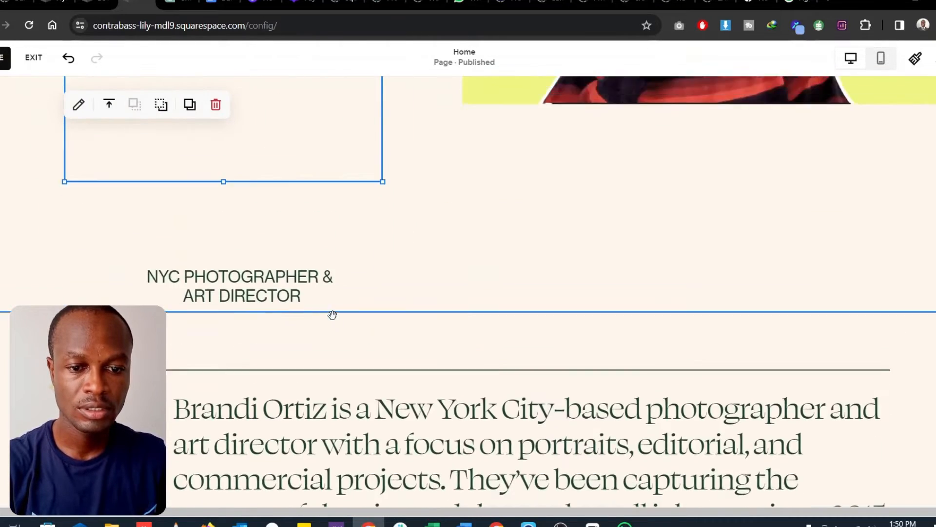
pyautogui.scroll(4, 325, 290)
pyautogui.scroll(3, 272, 282)
pyautogui.scroll(-3, 241, 315)
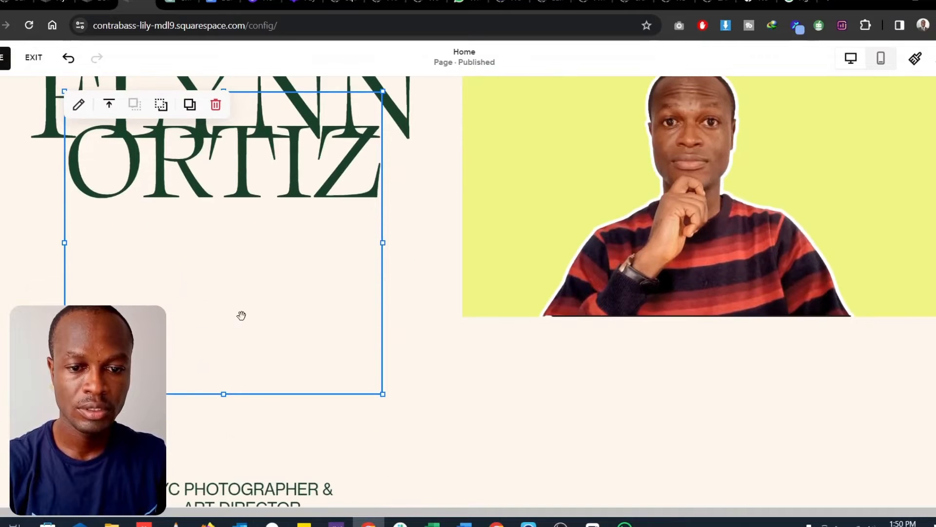
pyautogui.moveTo(223, 394); pyautogui.dragTo(239, 219)
pyautogui.scroll(1, 264, 269)
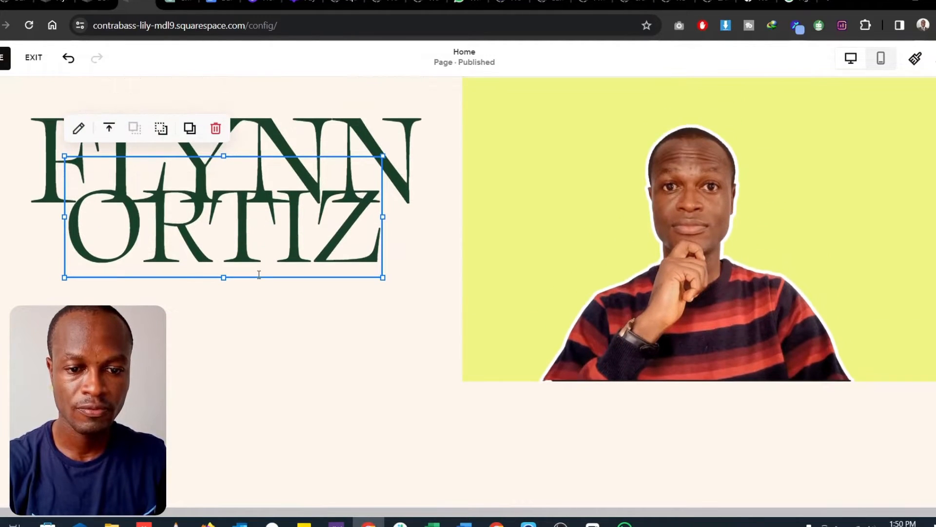
pyautogui.moveTo(258, 275); pyautogui.dragTo(255, 296)
# - Replace the second line of the main heading with the site owner's surname in capitals
pyautogui.click(255, 266)
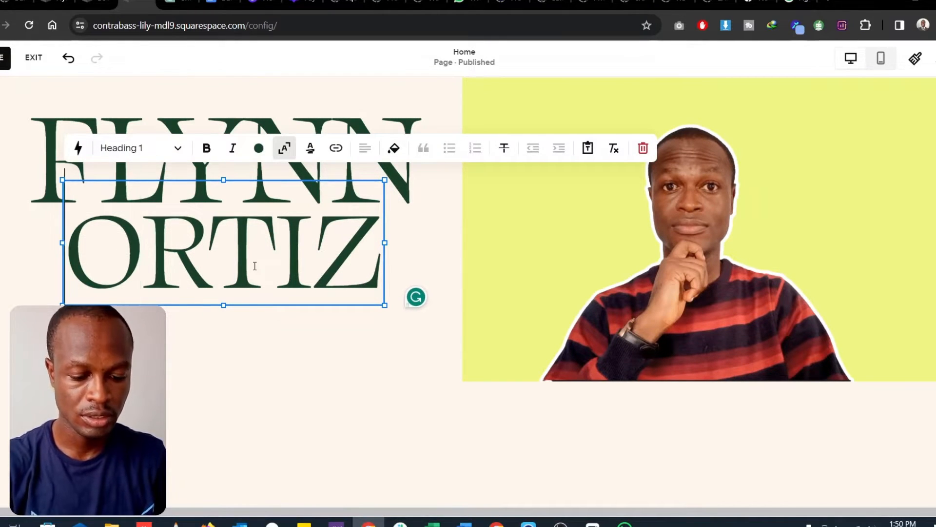
pyautogui.write('DARKO')
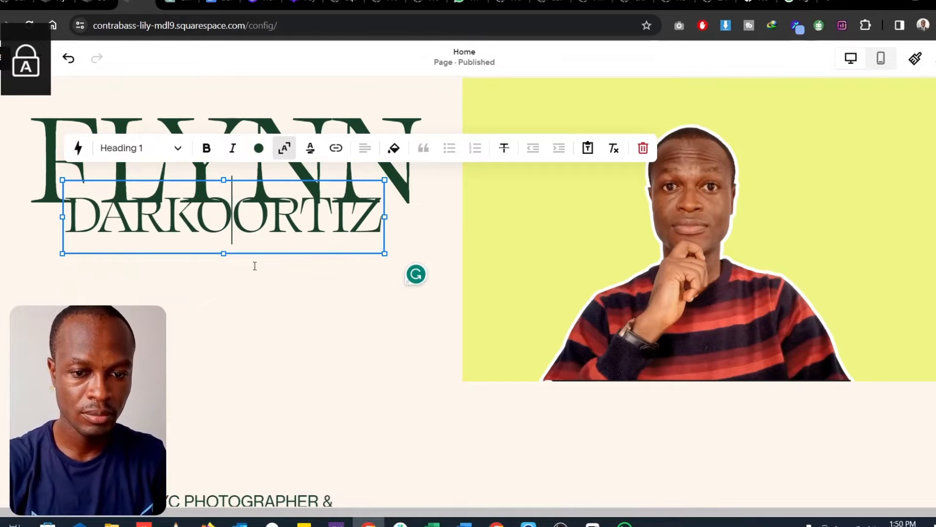
pyautogui.press('Delete')
pyautogui.press('Delete')
pyautogui.press('Delete')
pyautogui.press('Delete')
pyautogui.press('Delete')
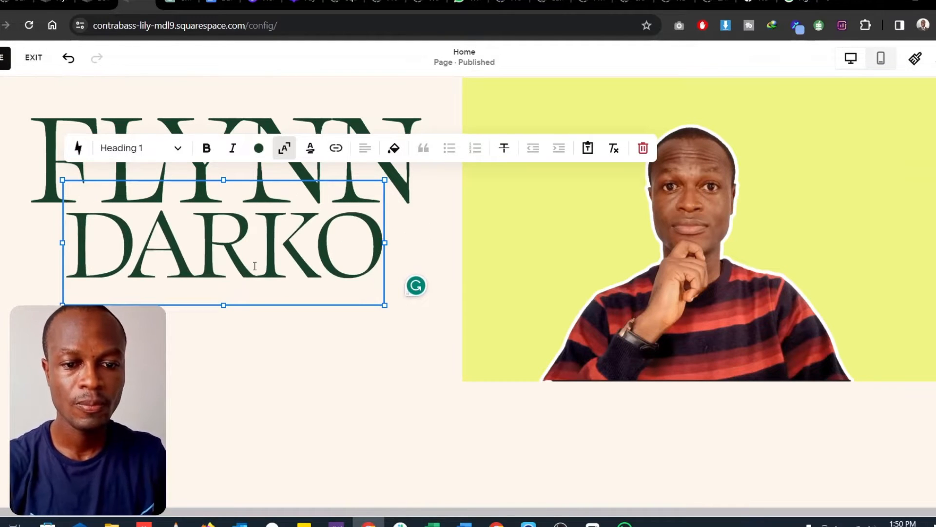
pyautogui.click(320, 419)
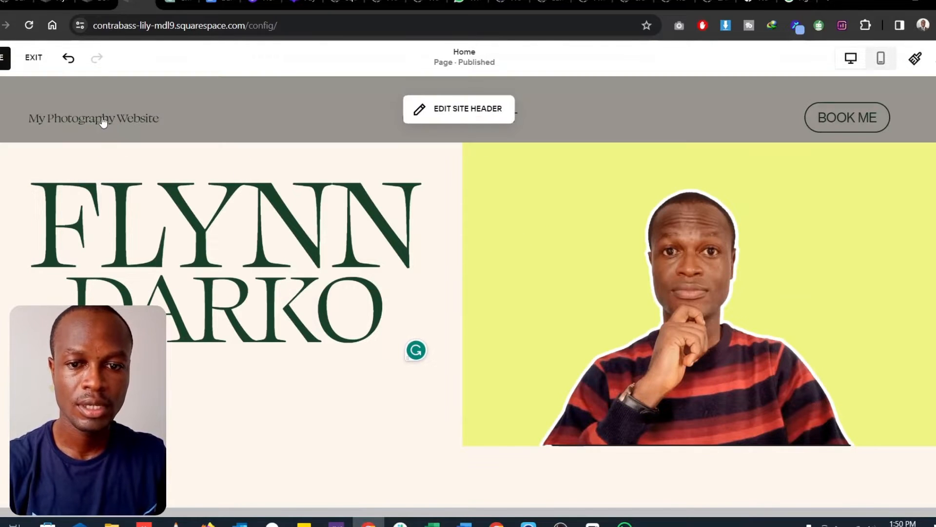
# - Change the site title in the header to the site owner's full name
pyautogui.click(73, 121)
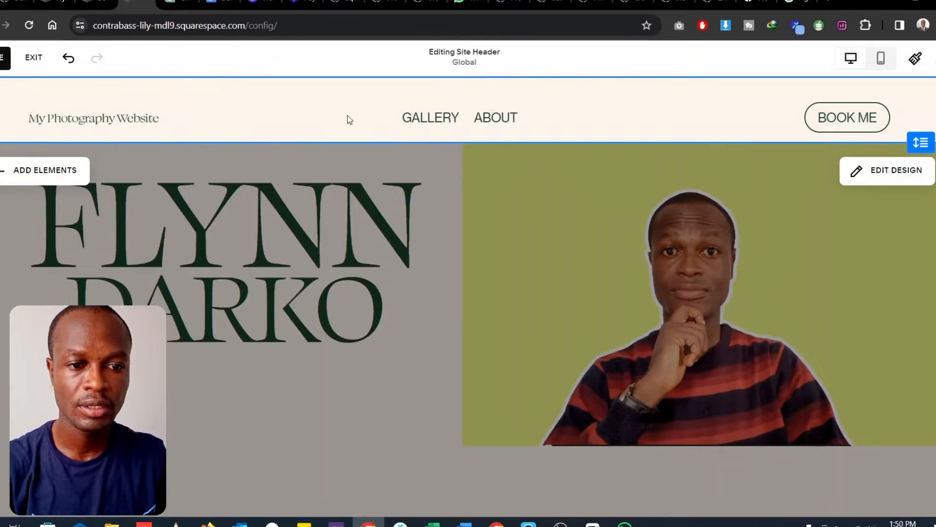
pyautogui.click(137, 122)
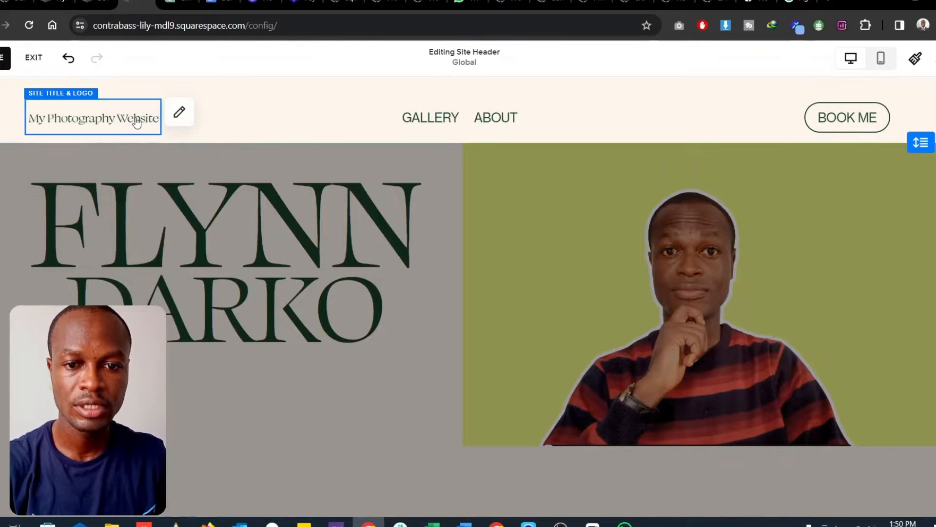
pyautogui.click(177, 113)
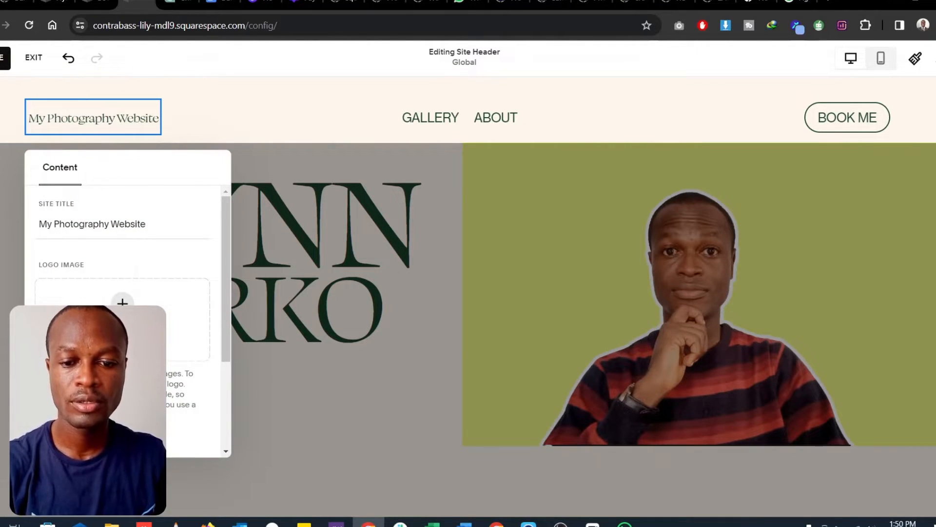
pyautogui.moveTo(146, 224); pyautogui.dragTo(47, 223)
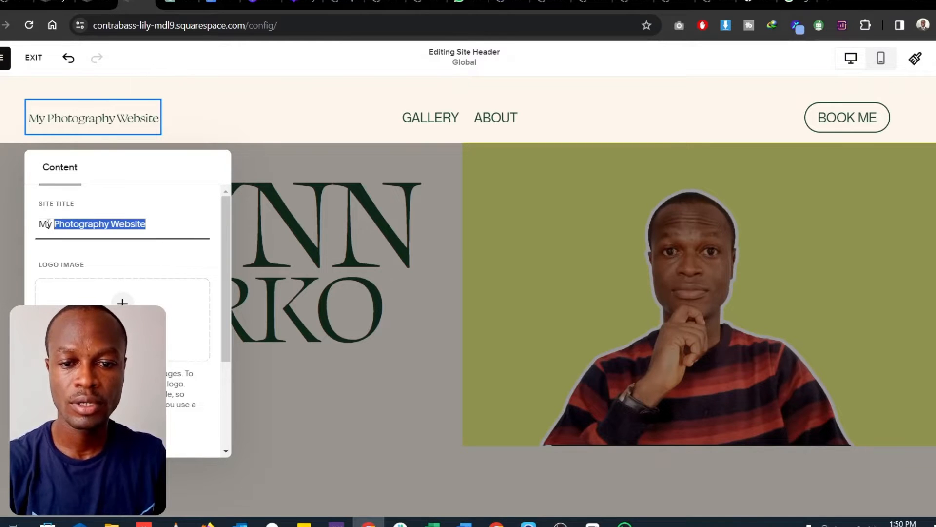
pyautogui.press('BackSpace')
pyautogui.write('LYNN DARKO')
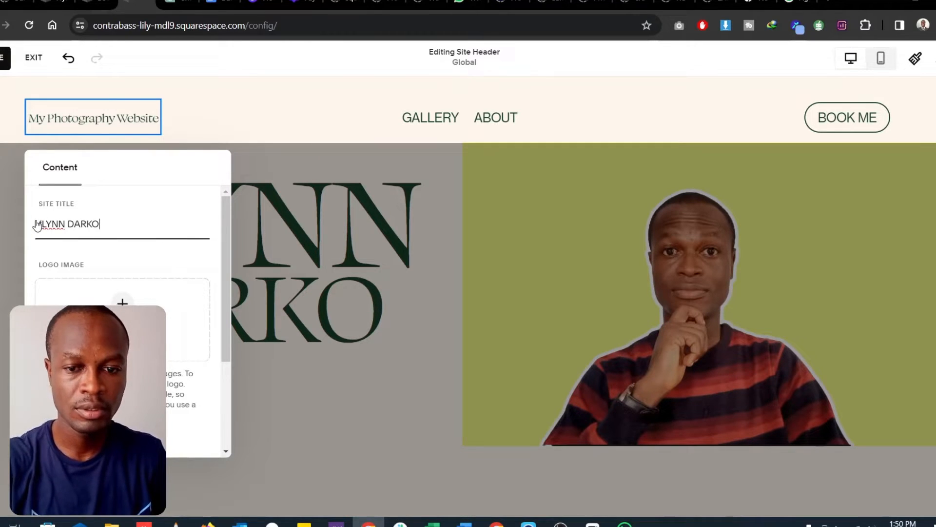
pyautogui.click(279, 388)
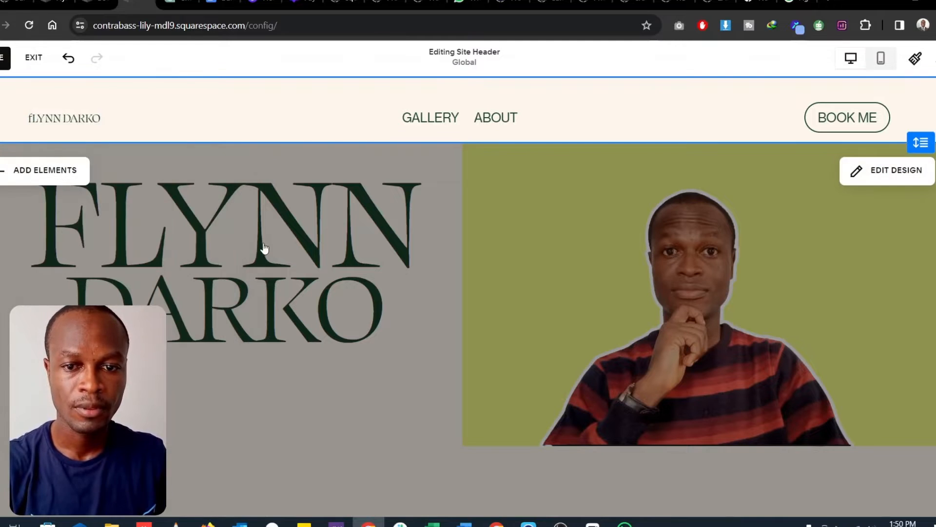
# - Examine the list of pages behind the header's navigation links and close it
pyautogui.click(418, 116)
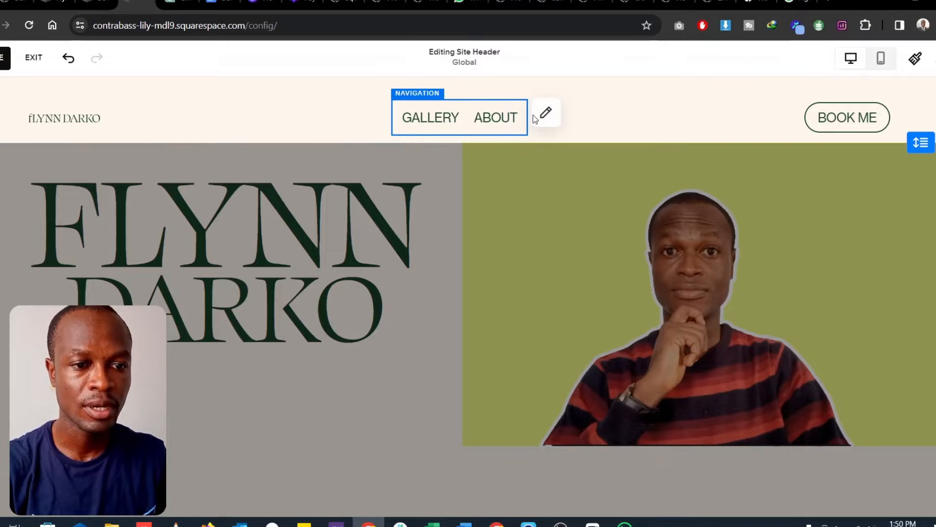
pyautogui.click(545, 114)
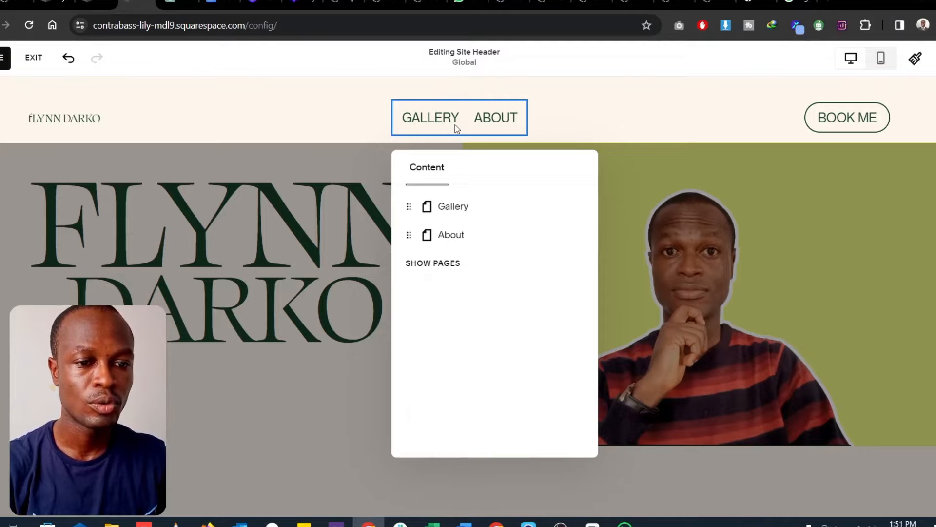
pyautogui.click(556, 145)
# - Move the "NYC PHOTOGRAPHER & ART DIRECTOR" text up to sit directly beneath the main heading
pyautogui.scroll(-2, 592, 236)
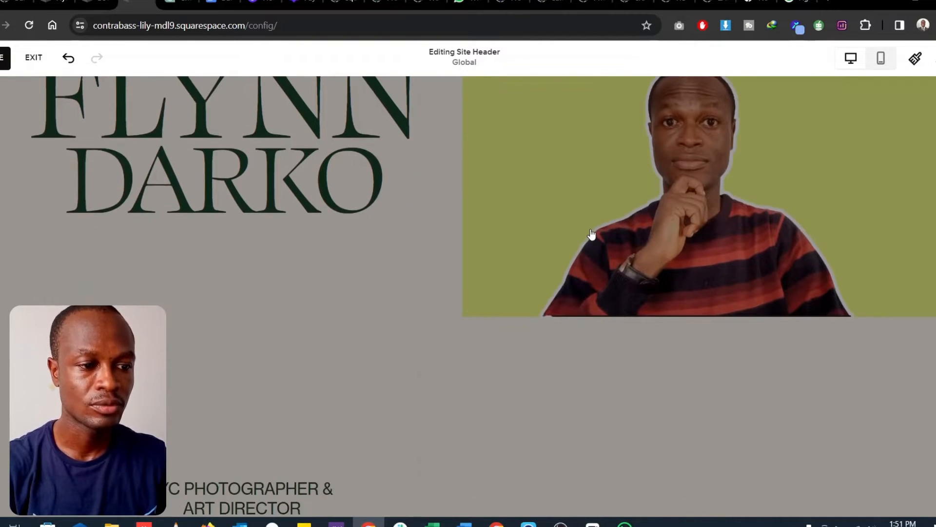
pyautogui.scroll(2, 593, 234)
pyautogui.scroll(-7, 595, 234)
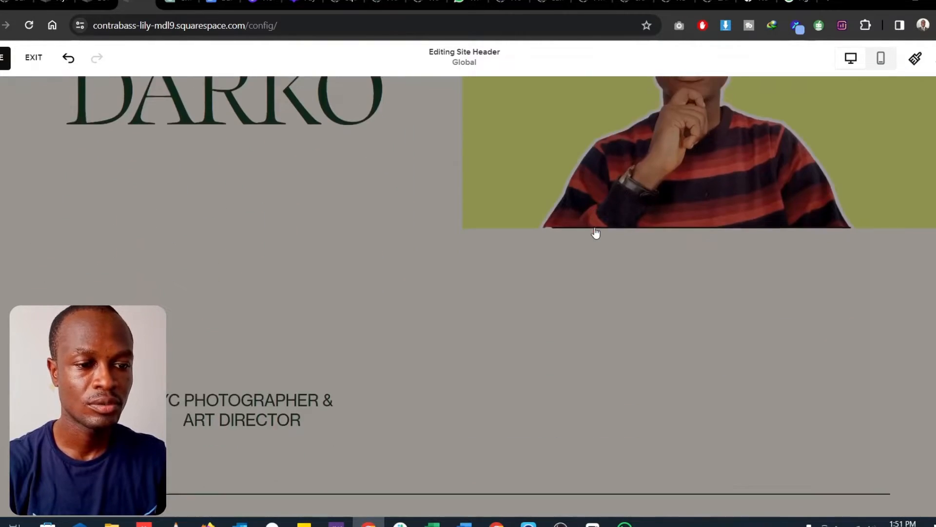
pyautogui.scroll(3, 596, 233)
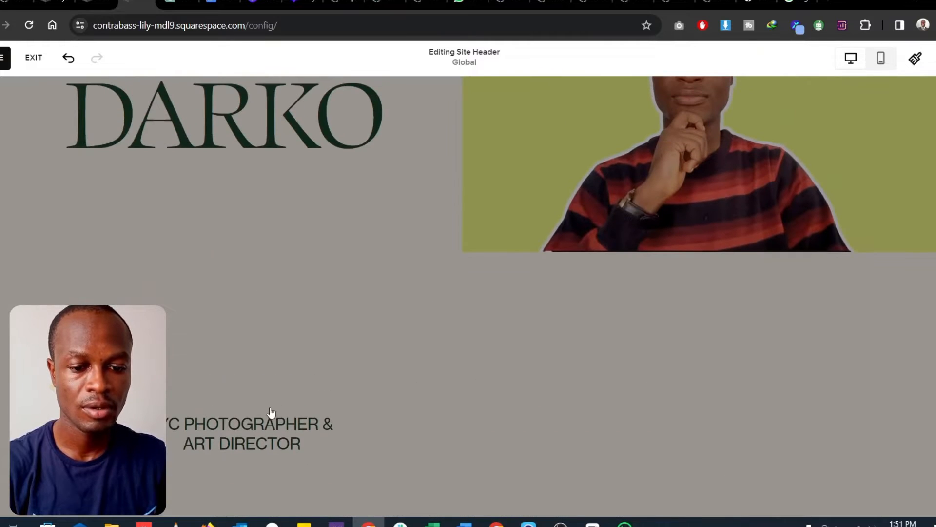
pyautogui.click(257, 439)
pyautogui.moveTo(277, 443); pyautogui.dragTo(276, 295)
pyautogui.moveTo(247, 428); pyautogui.dragTo(241, 188)
pyautogui.click(318, 313)
pyautogui.scroll(2, 395, 329)
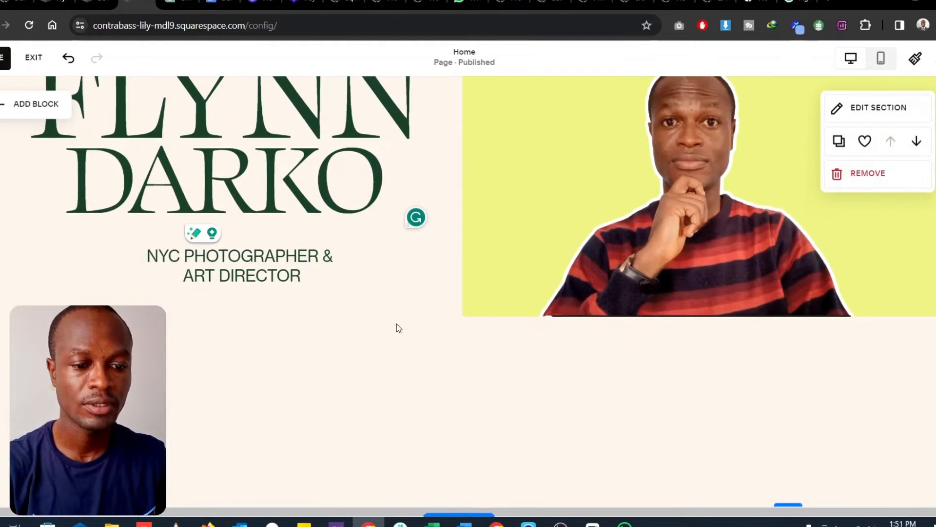
# - Shorten the first section by raising its lower edge to just beneath the portrait
pyautogui.scroll(-3, 439, 328)
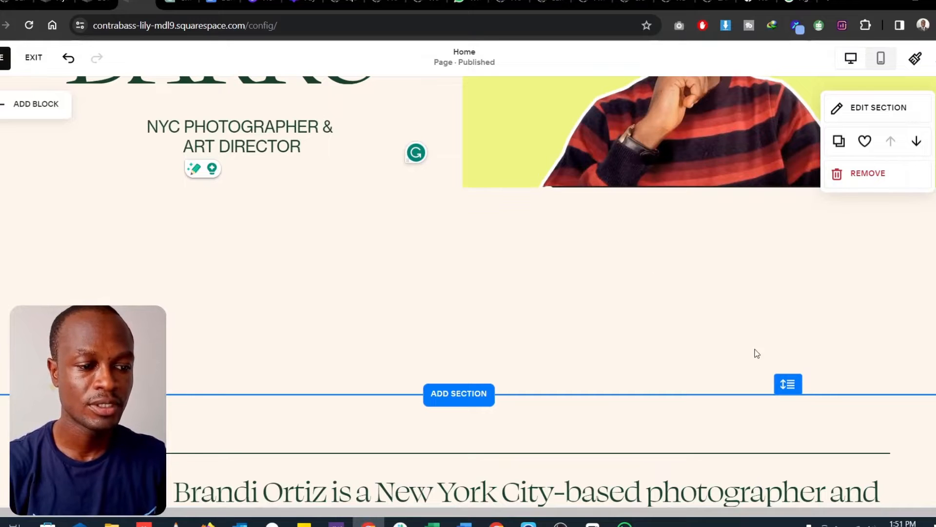
pyautogui.moveTo(790, 385); pyautogui.dragTo(783, 234)
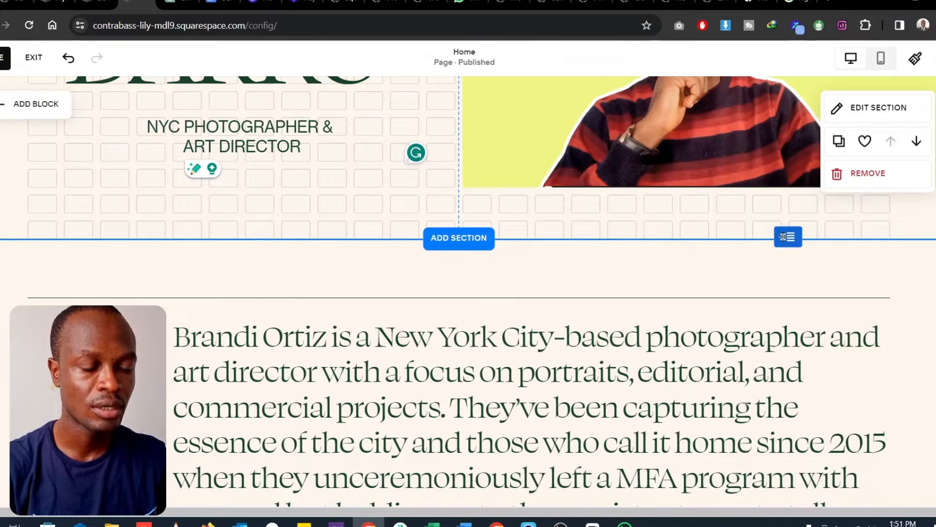
pyautogui.moveTo(784, 237); pyautogui.dragTo(783, 241)
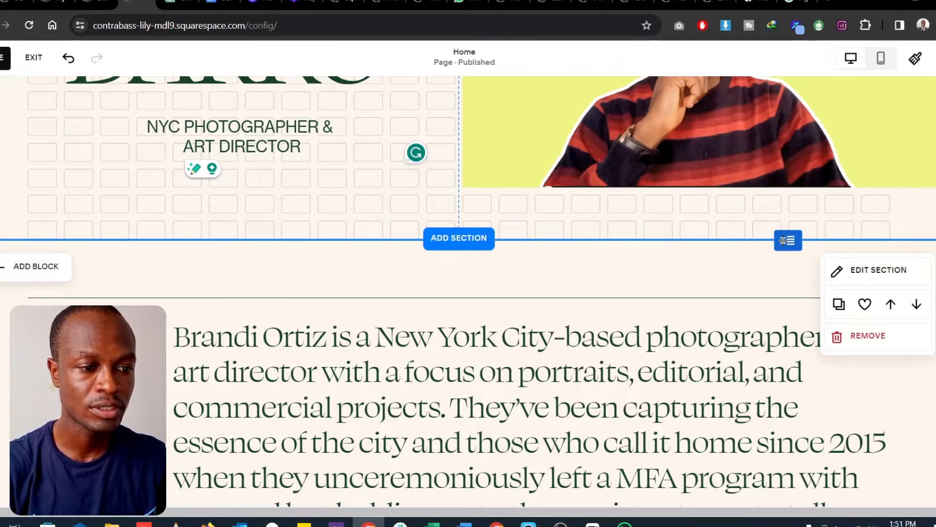
# - Change the small label beside the biography paragraph to "ABOUT ME"
pyautogui.scroll(5, 699, 282)
pyautogui.scroll(-6, 699, 282)
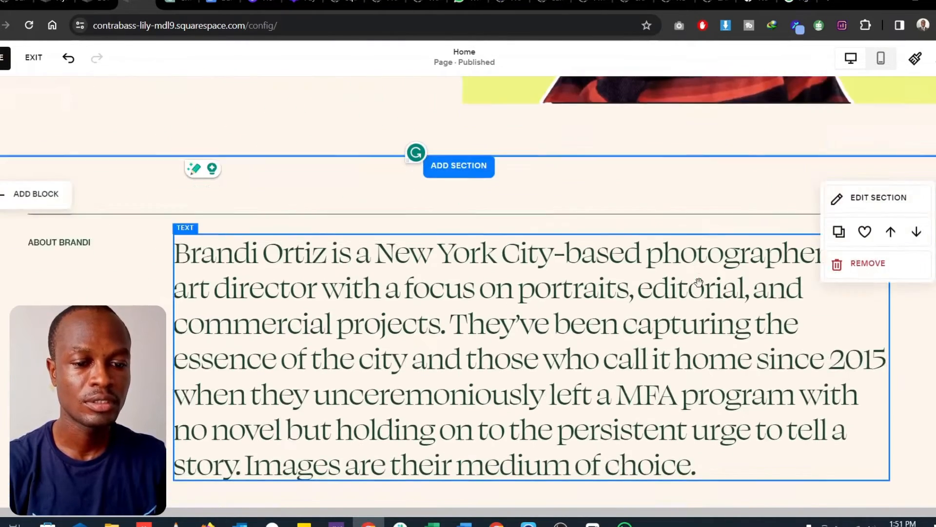
pyautogui.scroll(-4, 700, 282)
pyautogui.scroll(3, 545, 261)
pyautogui.click(416, 294)
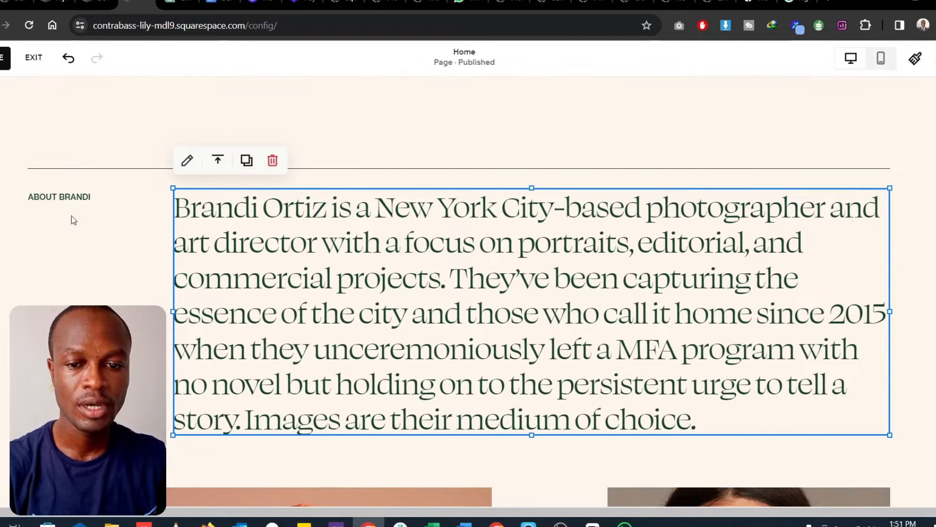
pyautogui.click(97, 200)
pyautogui.click(97, 200)
pyautogui.press('BackSpace')
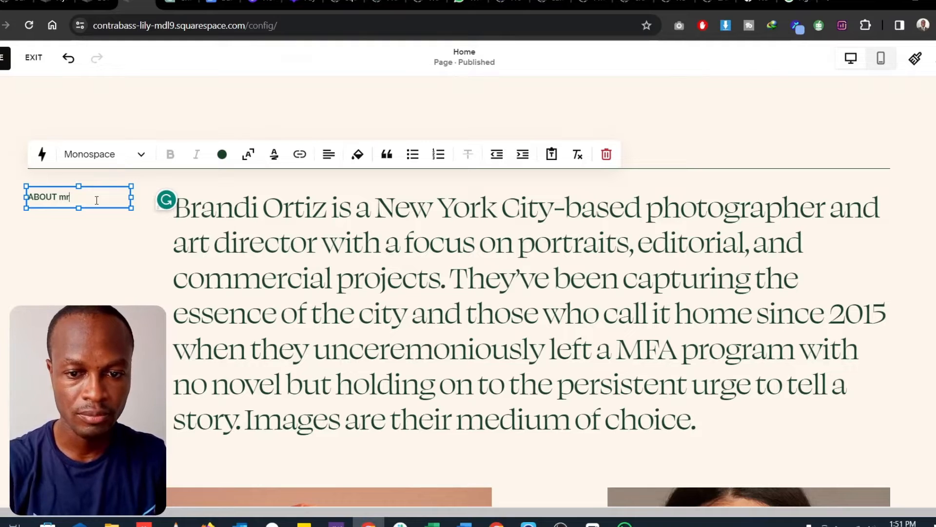
pyautogui.write('ME')
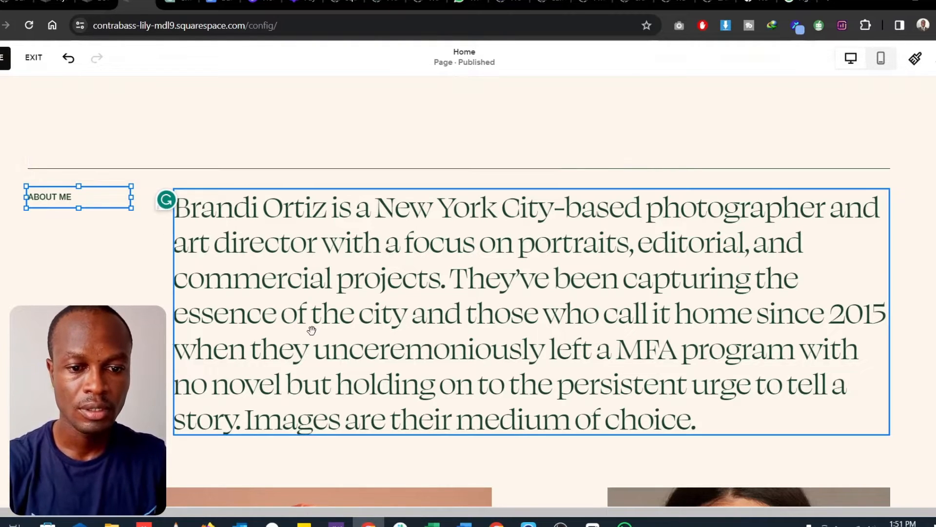
# - Replace the whole biography paragraph with the wedding photographer biography copied from the other Squarespace site
pyautogui.click(233, 189)
pyautogui.click(55, 2)
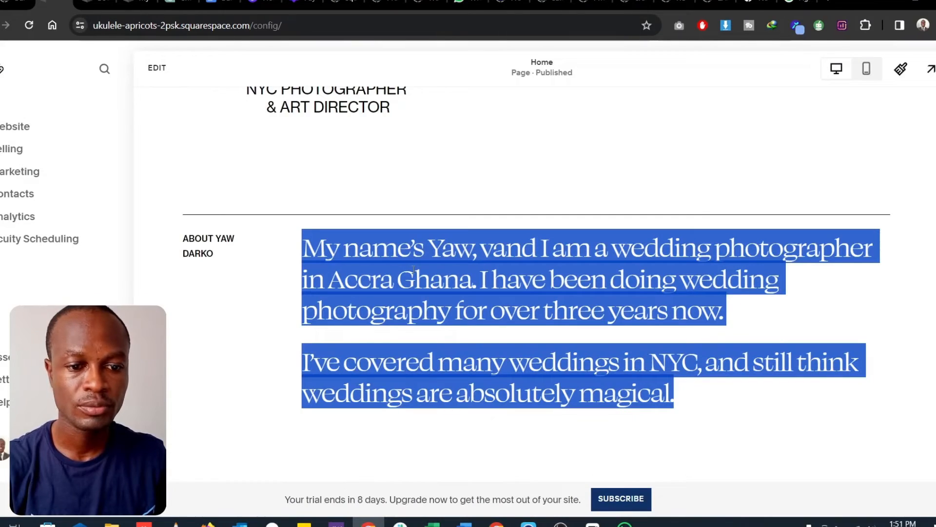
pyautogui.scroll(2, 414, 273)
pyautogui.scroll(-2, 414, 281)
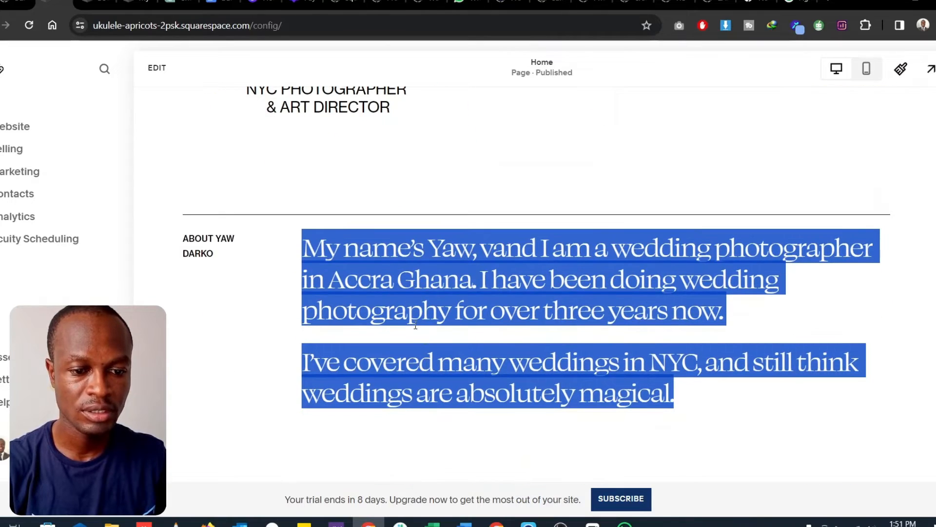
pyautogui.click(139, 4)
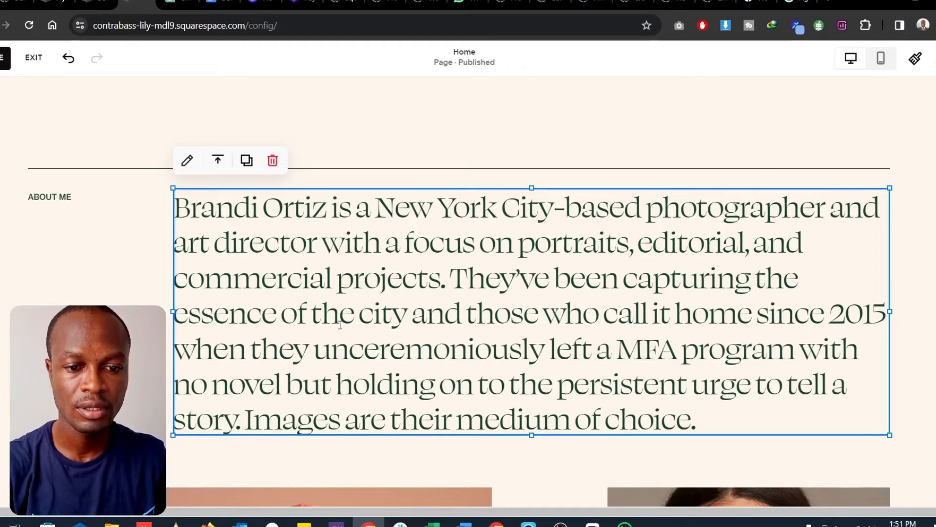
pyautogui.click(354, 324)
pyautogui.hotkey('ctrl', 'a')
pyautogui.write('My name’s Yaw, vand I am a wedding photographer in Accra Ghana. I have been doing wedding photography for over three years now. I’ve covered many weddings in NYC, and still think weddings are absolutely magical.')
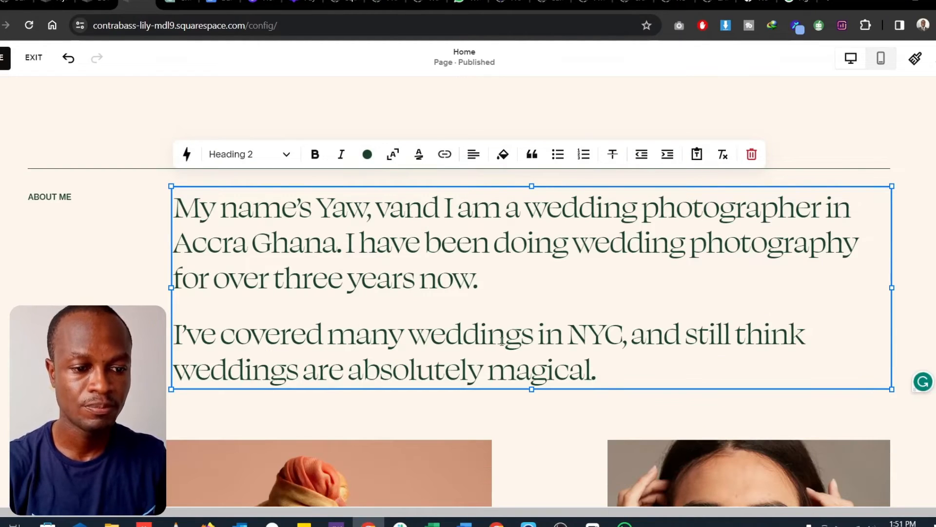
# - Change "NYC" to "Accra" in the biography's sentence about covered weddings
pyautogui.scroll(-1, 572, 265)
pyautogui.moveTo(622, 269); pyautogui.dragTo(567, 269)
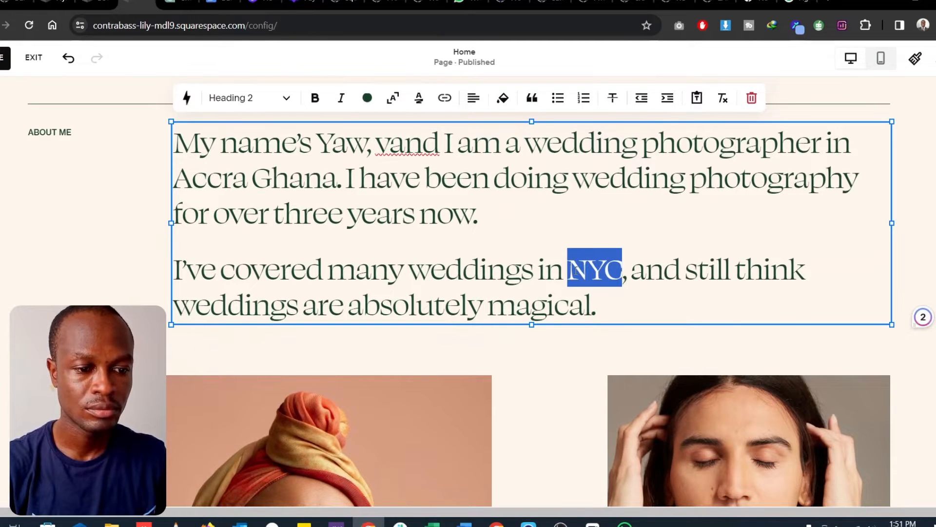
pyautogui.write('aCRA')
pyautogui.press('BackSpace')
pyautogui.press('BackSpace')
pyautogui.press('BackSpace')
pyautogui.press('BackSpace')
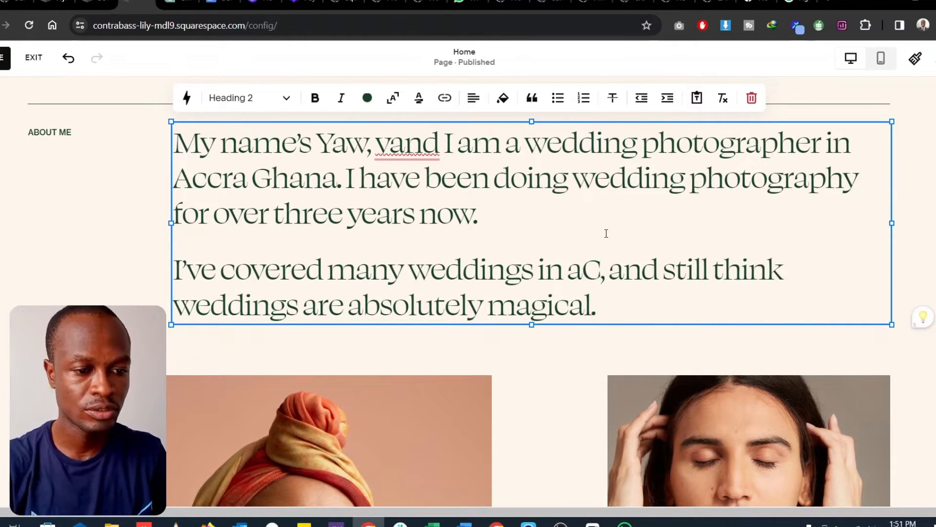
pyautogui.write('agic')
pyautogui.press('BackSpace')
pyautogui.press('BackSpace')
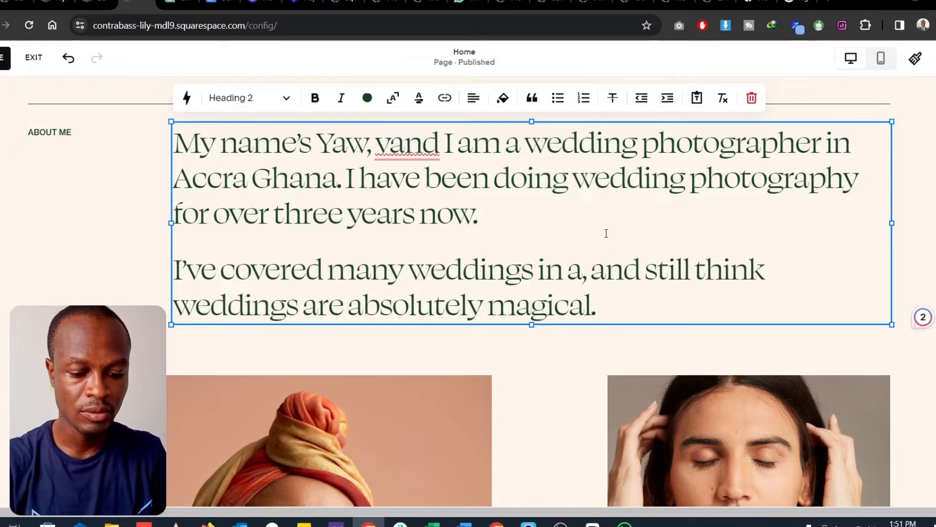
pyautogui.press('capslock')
pyautogui.write('Accra')
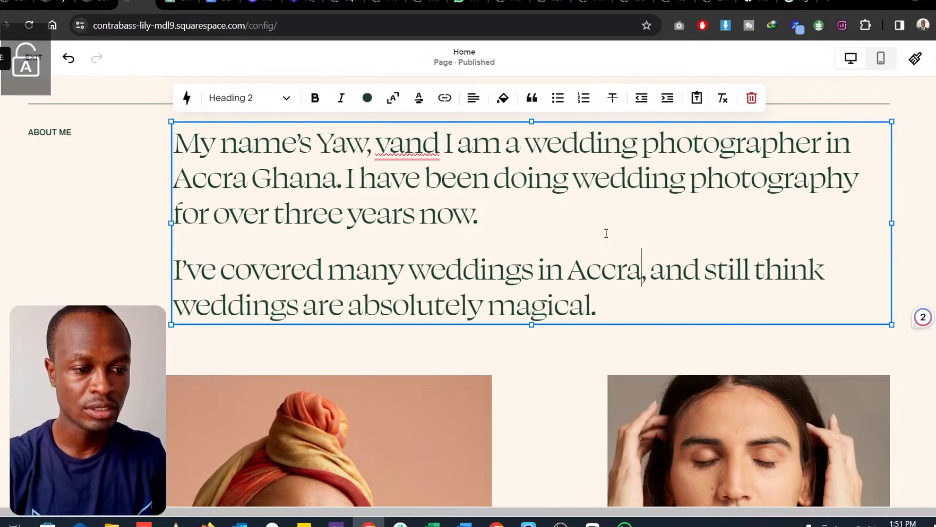
# - Correct the misspelled "vand" to "and" in the first sentence of the biography
pyautogui.scroll(6, 610, 266)
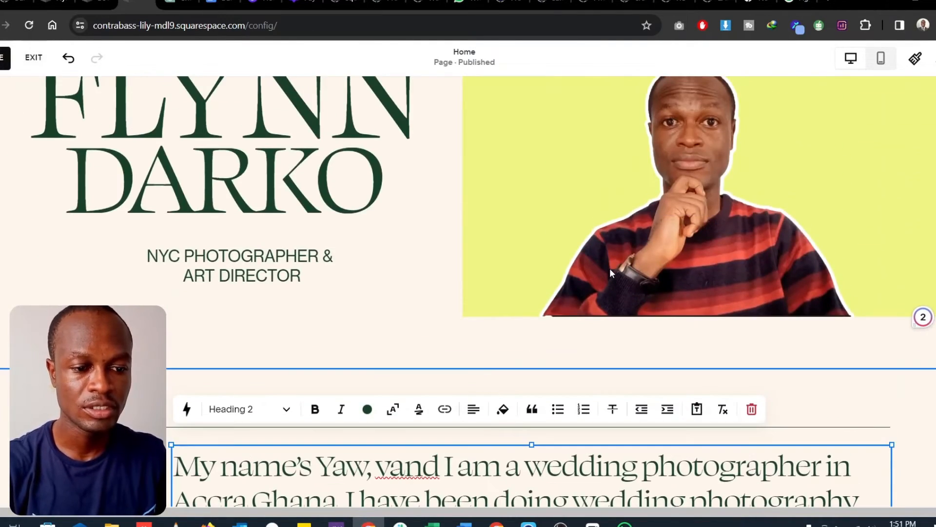
pyautogui.scroll(-4, 610, 268)
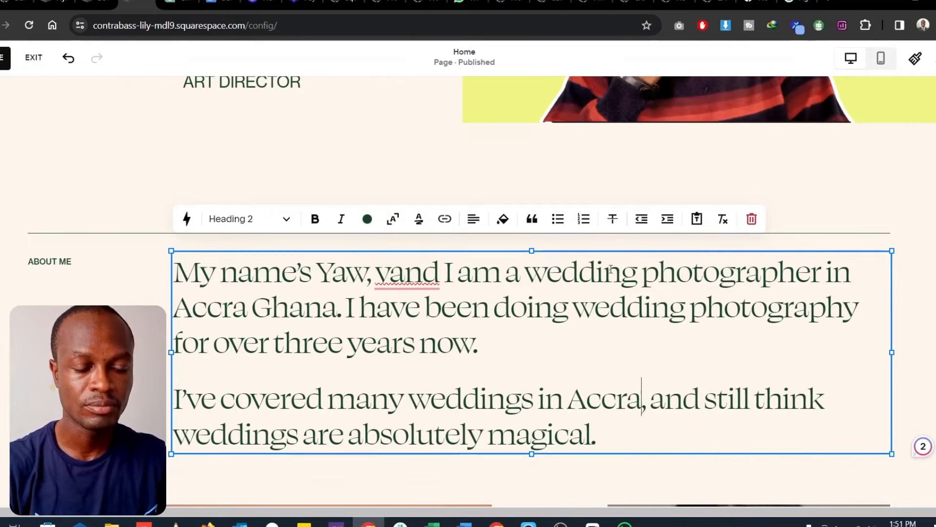
pyautogui.click(394, 279)
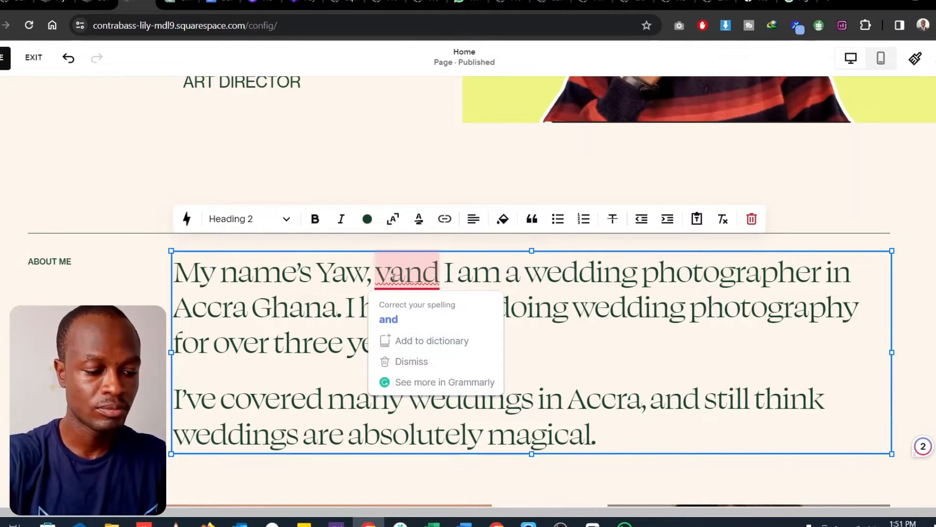
pyautogui.press('BackSpace')
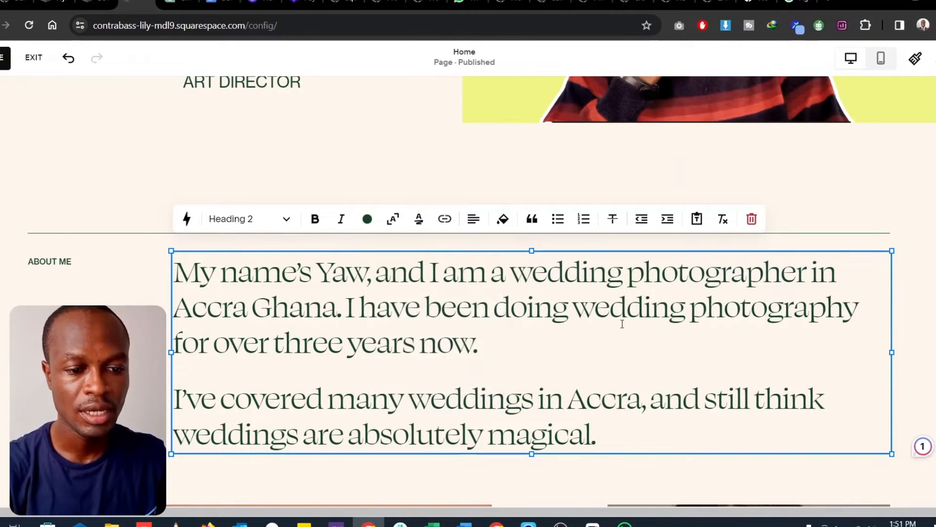
# - Delete the photo of the long-haired person above the "Reese In studio" caption
pyautogui.scroll(-9, 622, 324)
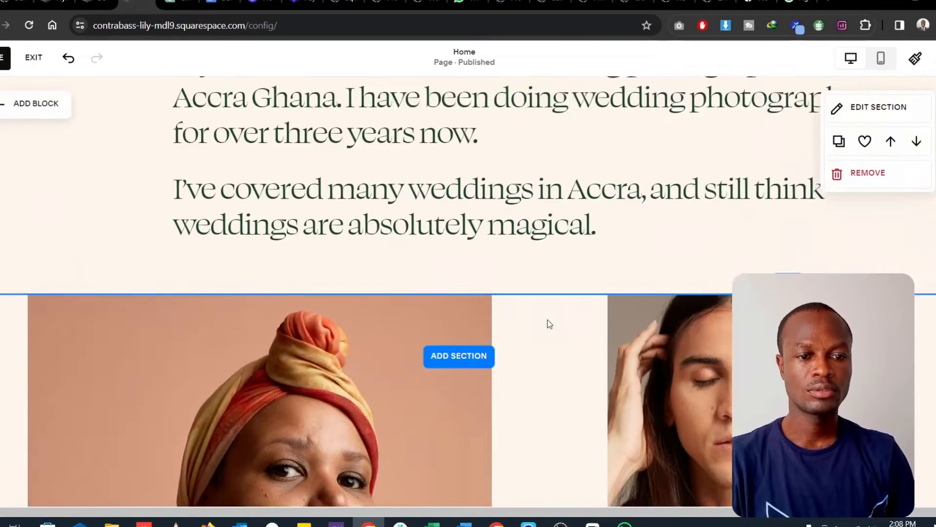
pyautogui.scroll(-3, 548, 322)
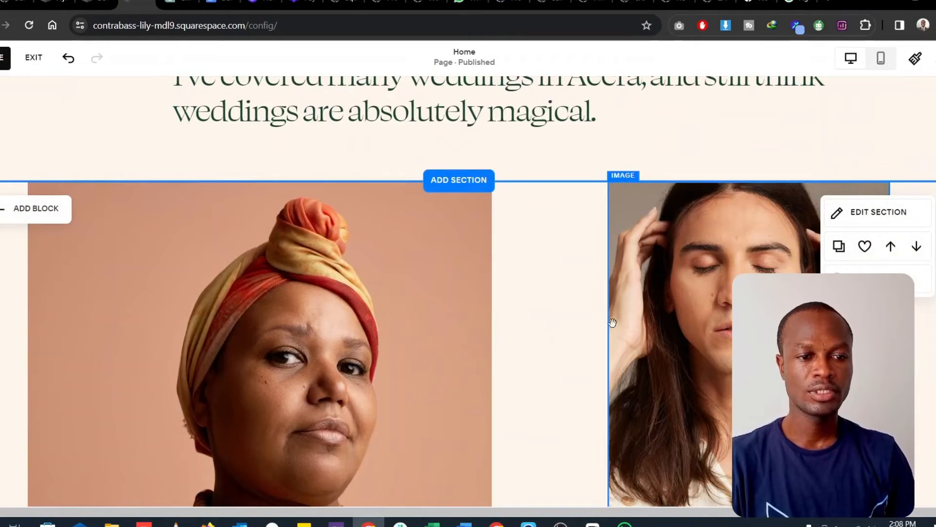
pyautogui.click(665, 341)
pyautogui.press('Delete')
# - Shrink the headwrap portrait beneath the biography to about three-fifths of its width, keeping its left edge in place
pyautogui.click(379, 334)
pyautogui.scroll(-8, 380, 337)
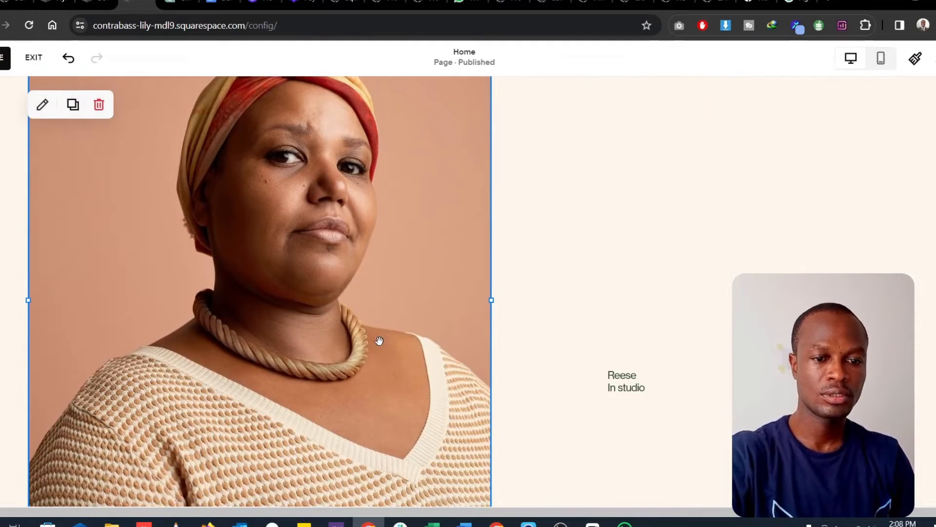
pyautogui.moveTo(480, 355); pyautogui.dragTo(291, 168)
pyautogui.scroll(3, 316, 315)
pyautogui.scroll(3, 315, 314)
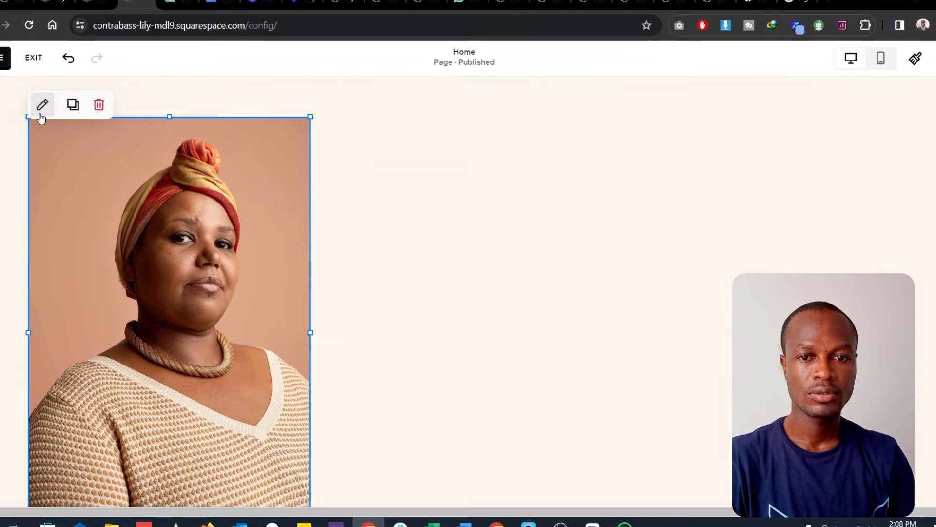
# - Replace the headwrap portrait with google-site-photo.png uploaded from the Pictures > Me folder
pyautogui.click(42, 104)
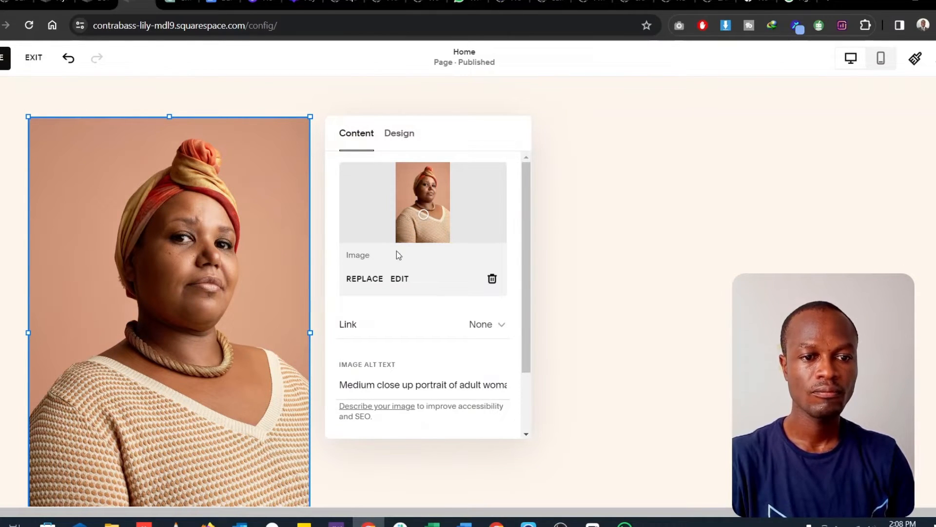
pyautogui.click(363, 278)
pyautogui.click(397, 324)
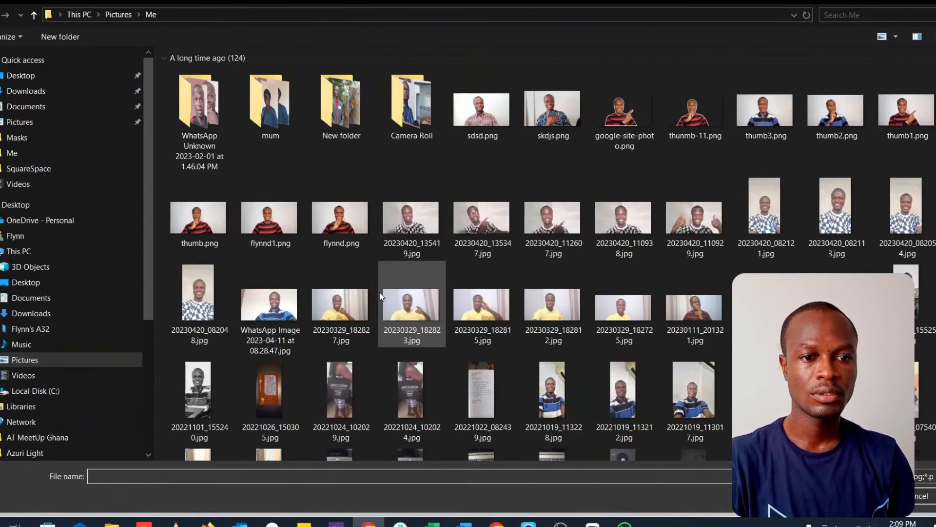
pyautogui.scroll(10, 379, 294)
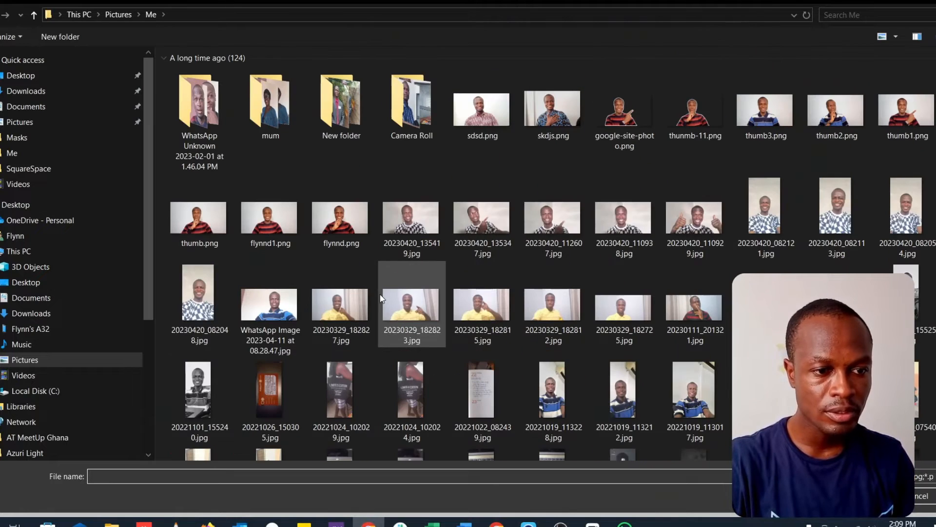
pyautogui.click(625, 121)
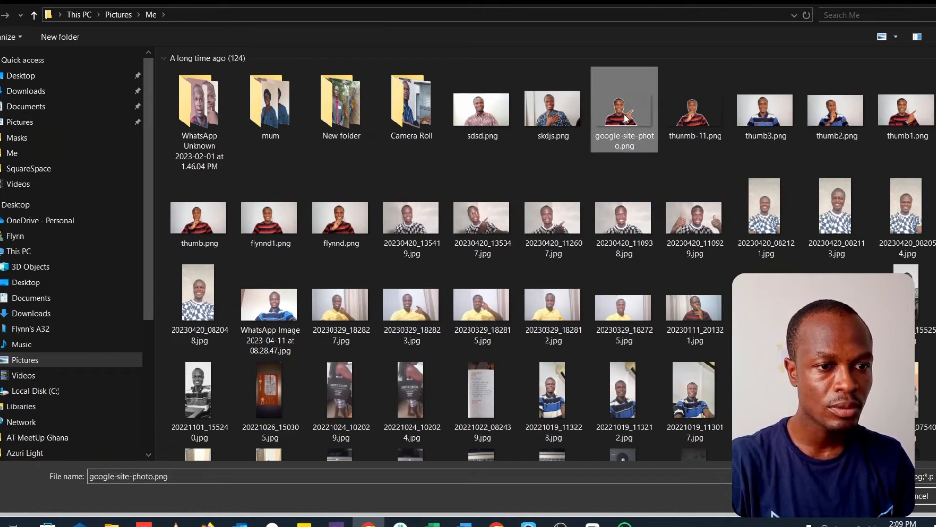
pyautogui.doubleClick(623, 122)
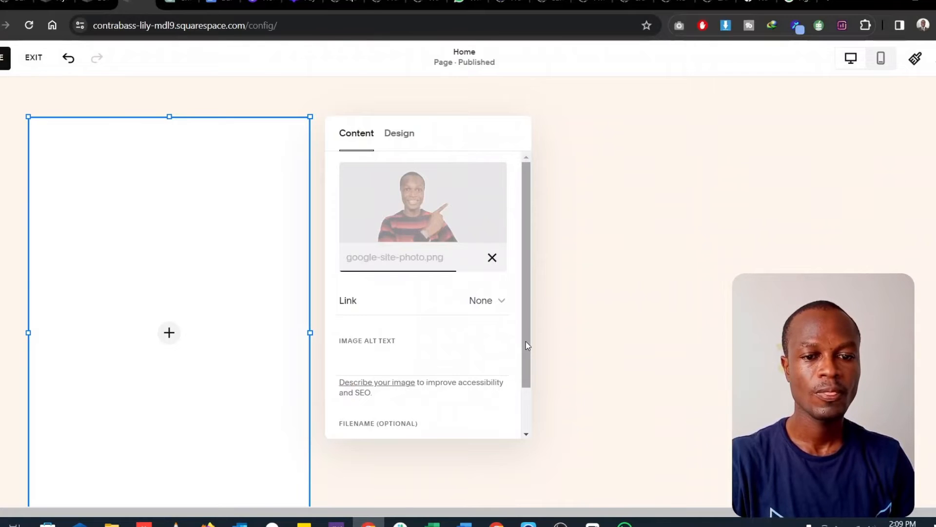
pyautogui.click(400, 136)
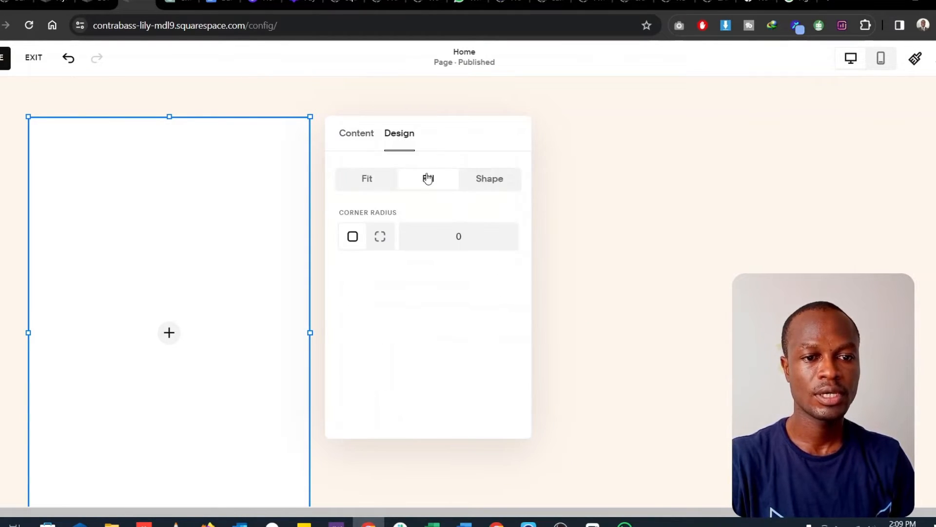
pyautogui.click(360, 138)
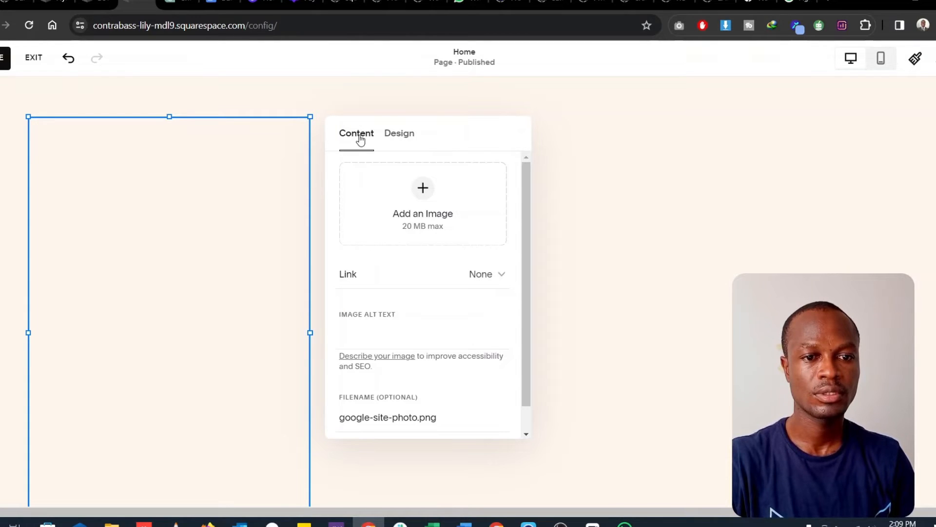
pyautogui.click(397, 139)
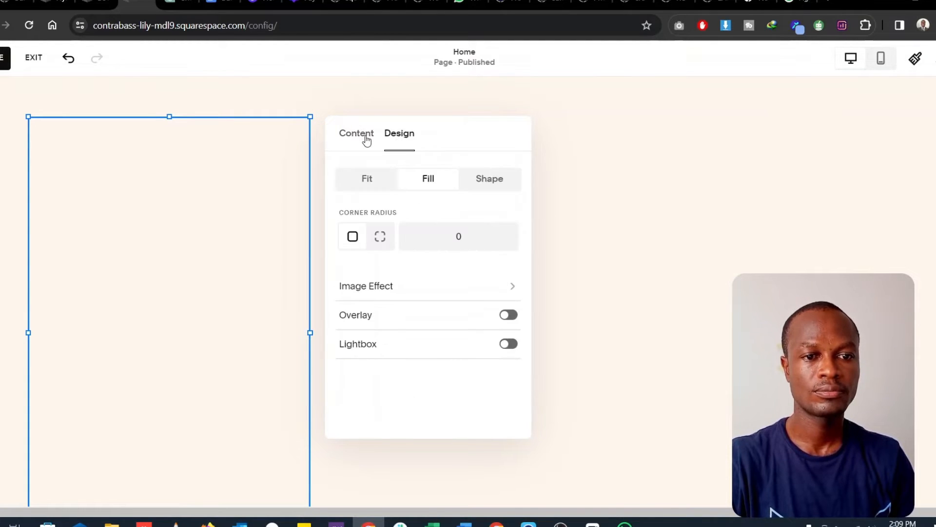
pyautogui.click(366, 140)
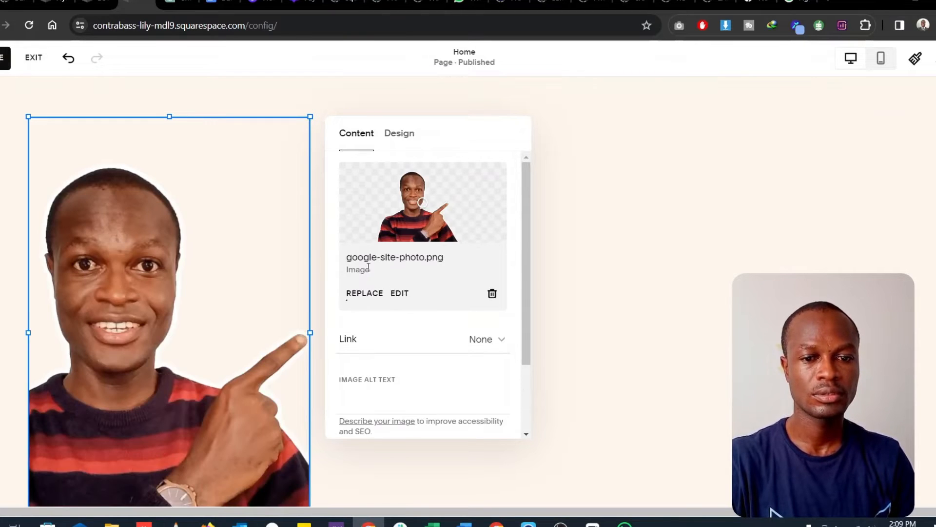
# - Resize the new photo's block wider and shorter so that the whole pointing figure fits inside it
pyautogui.click(404, 142)
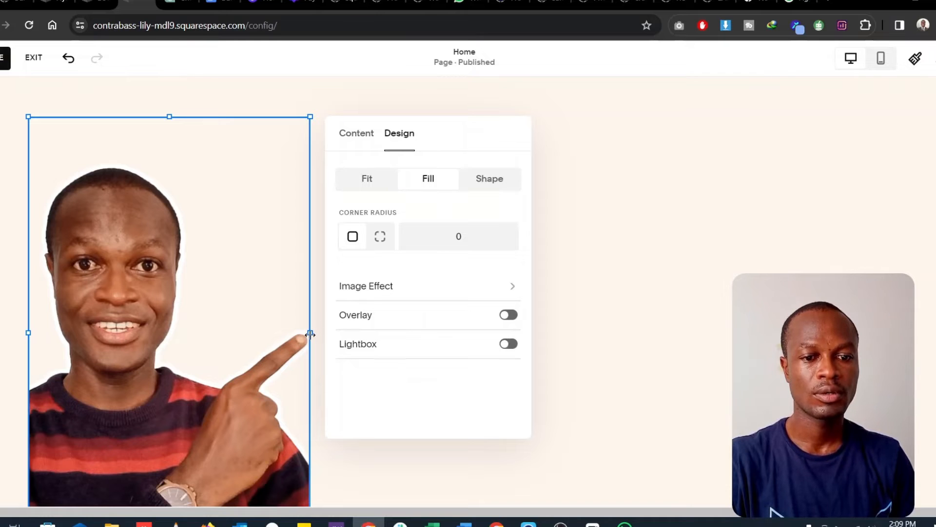
pyautogui.moveTo(310, 334); pyautogui.dragTo(405, 272)
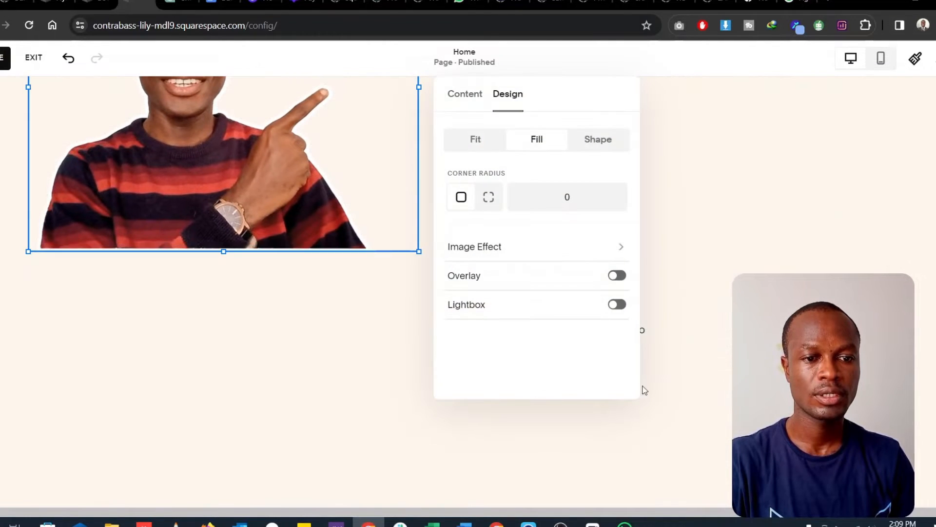
pyautogui.scroll(5, 716, 396)
pyautogui.scroll(-5, 716, 396)
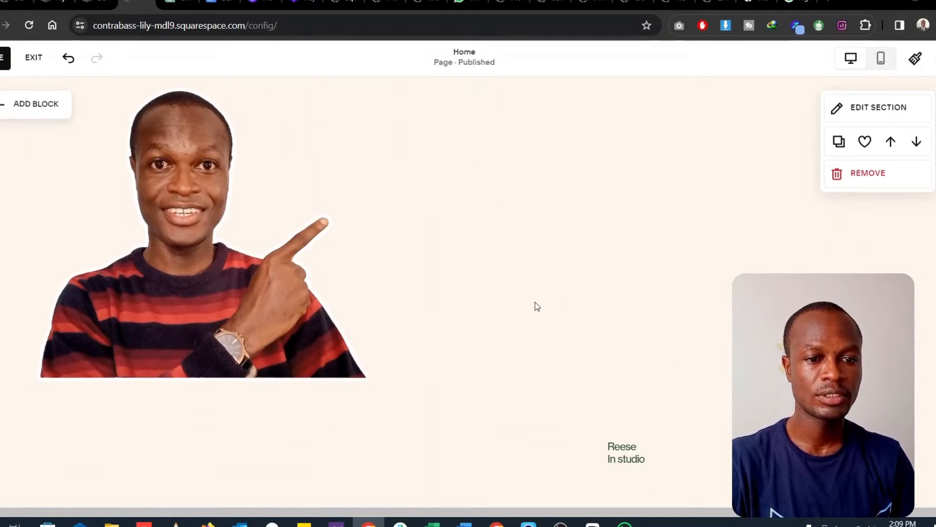
# - Add an empty text block to the photo's section and place it to the right of the pointing figure
pyautogui.scroll(7, 541, 302)
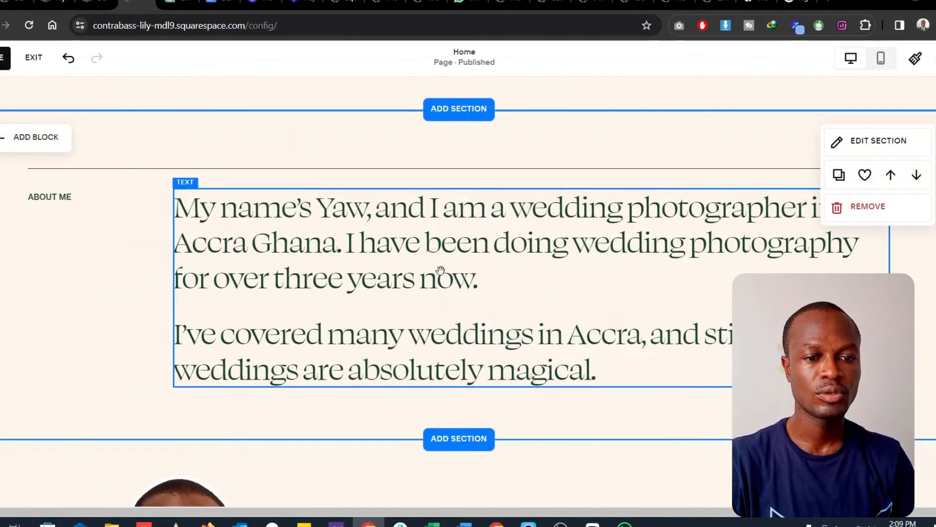
pyautogui.scroll(-6, 496, 393)
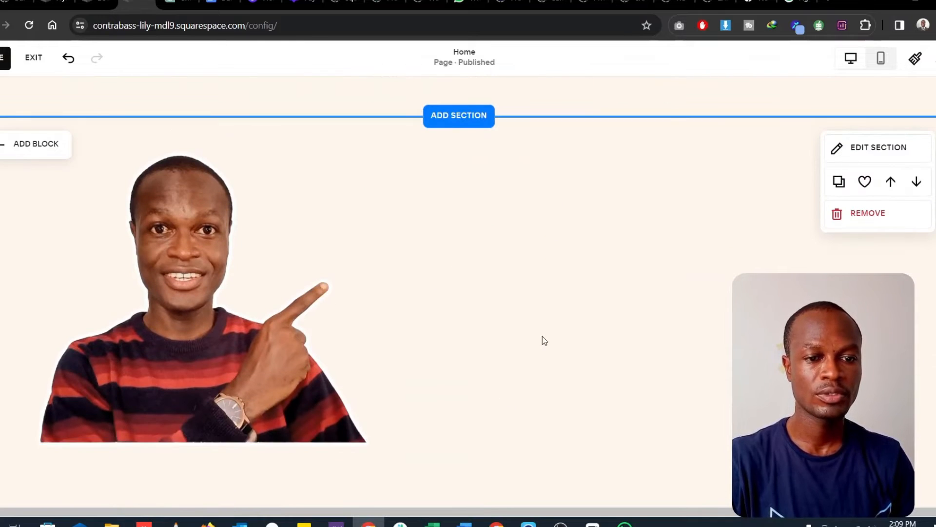
pyautogui.scroll(3, 545, 341)
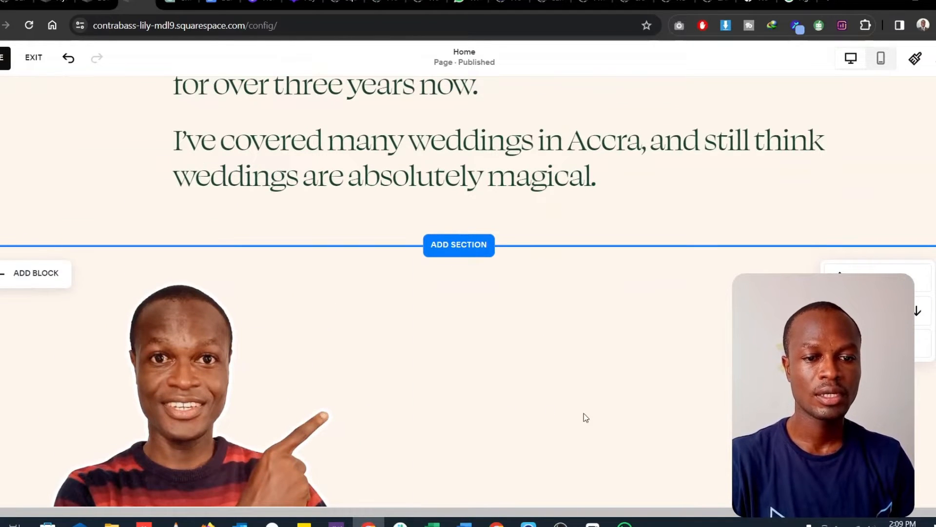
pyautogui.scroll(3, 521, 346)
pyautogui.scroll(-3, 527, 372)
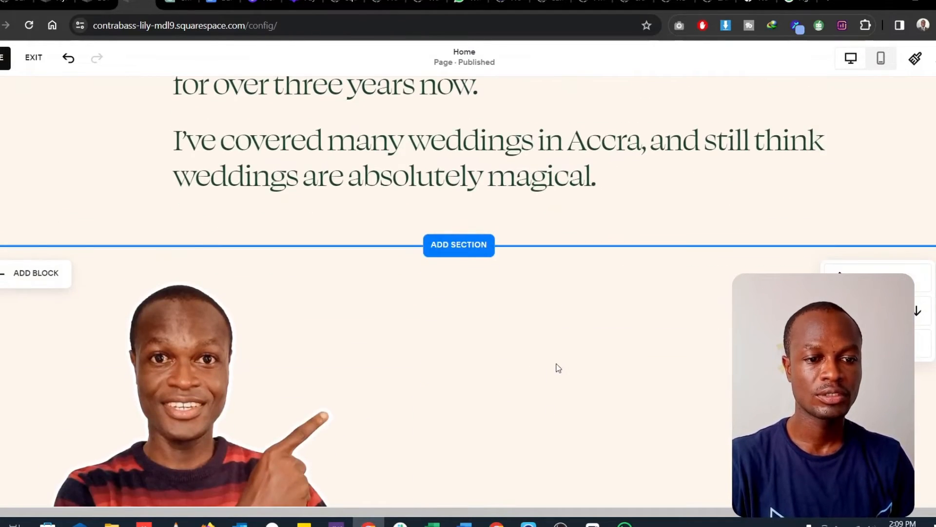
pyautogui.click(45, 277)
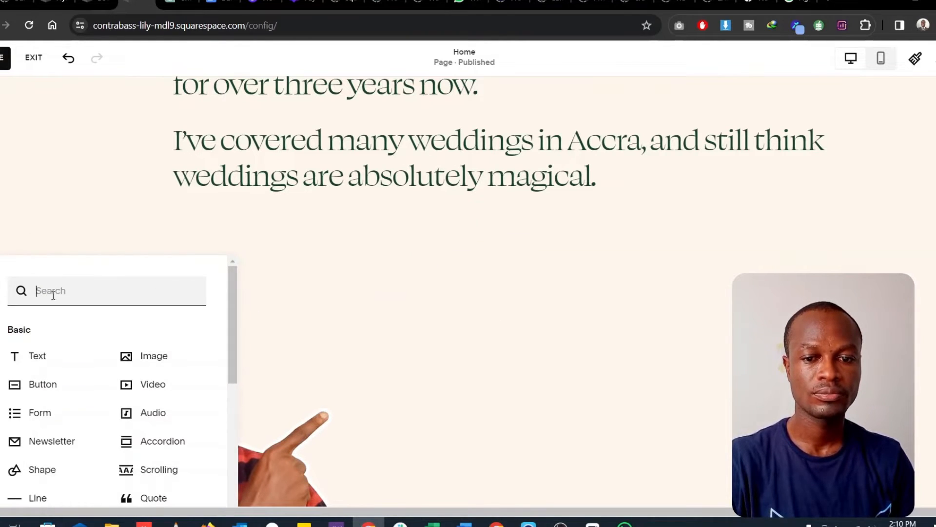
pyautogui.click(53, 364)
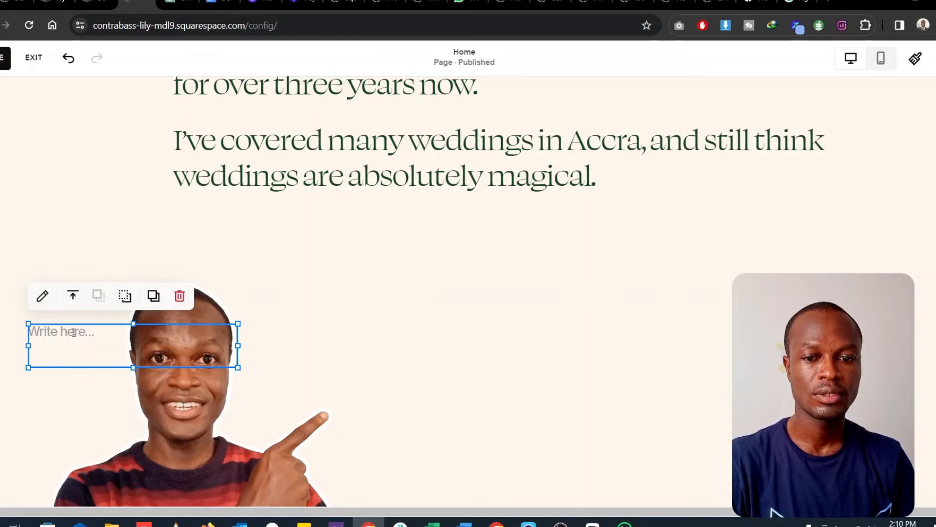
pyautogui.moveTo(198, 324); pyautogui.dragTo(601, 350)
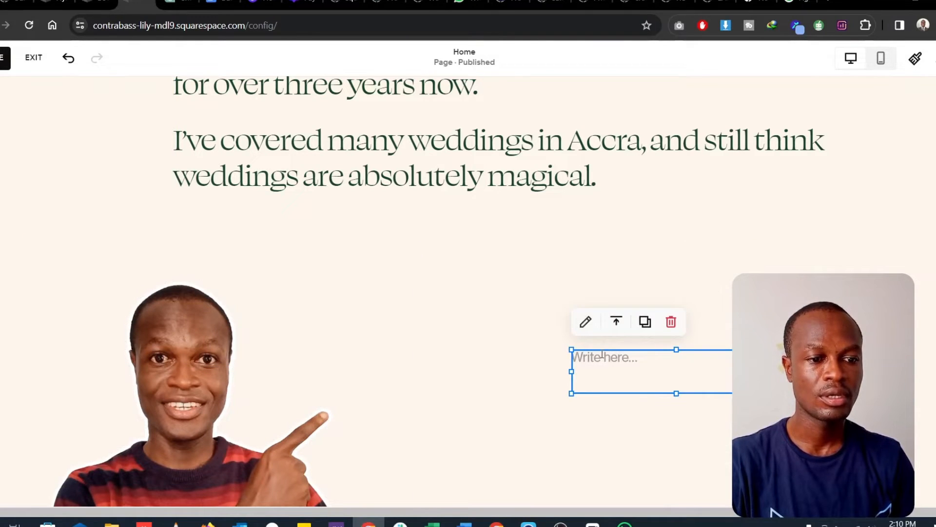
# - Set the text style of the empty text block to Heading 2
pyautogui.click(603, 355)
pyautogui.click(472, 315)
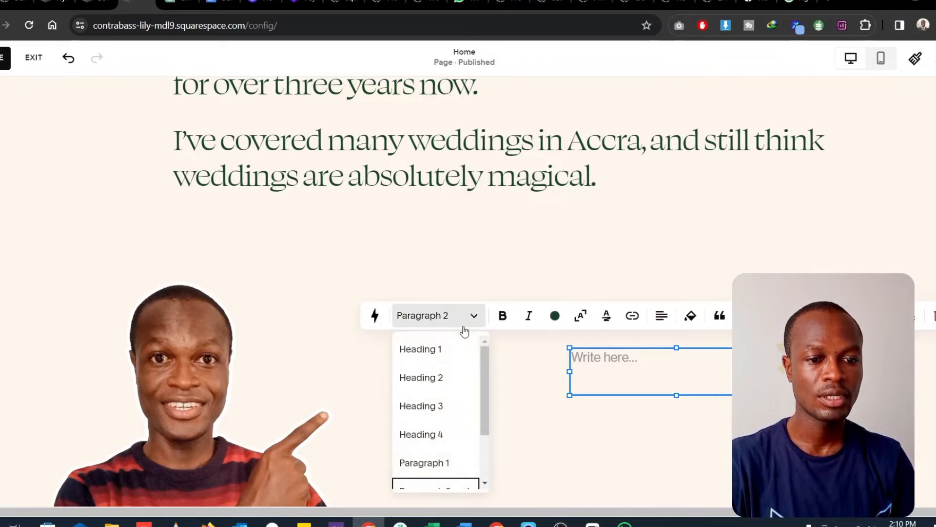
pyautogui.click(430, 379)
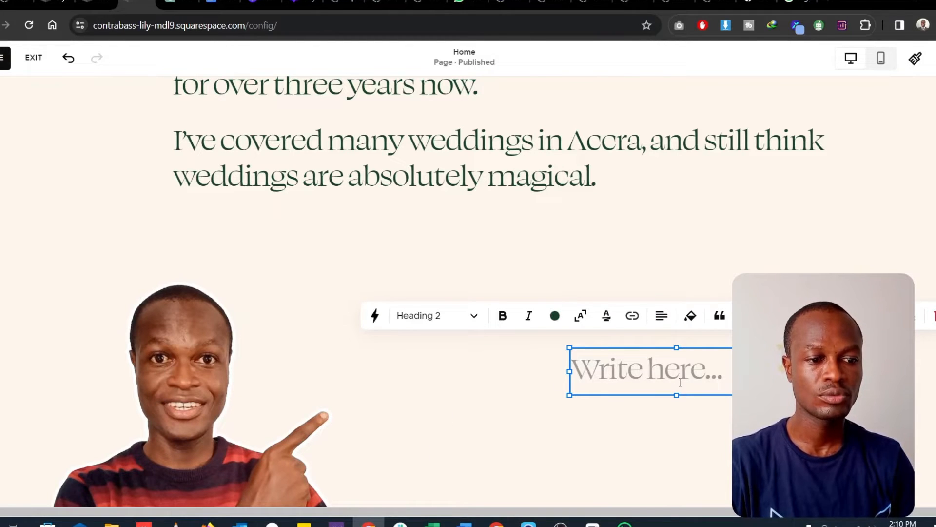
# - Copy the whole About Me biography and paste it into the empty text block beside the pointing figure
pyautogui.click(437, 171)
pyautogui.scroll(2, 437, 174)
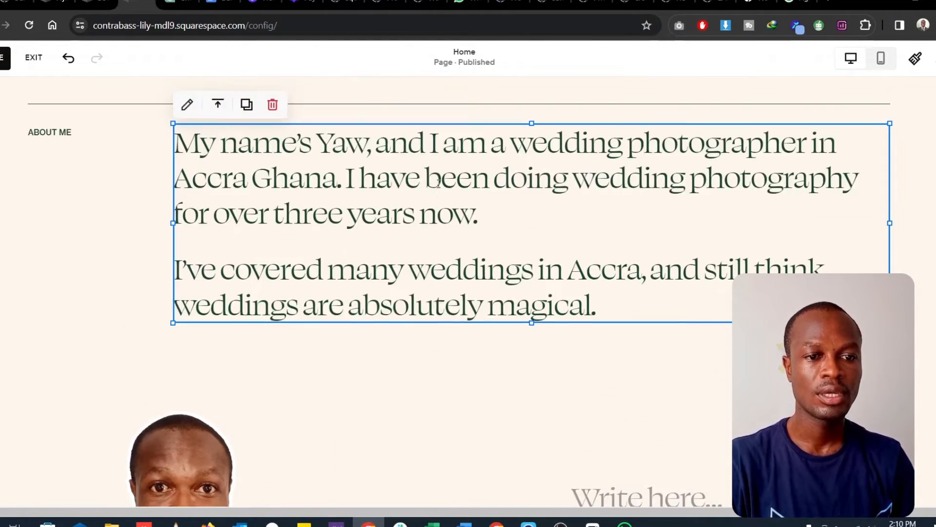
pyautogui.click(438, 192)
pyautogui.hotkey('ctrl', 'a')
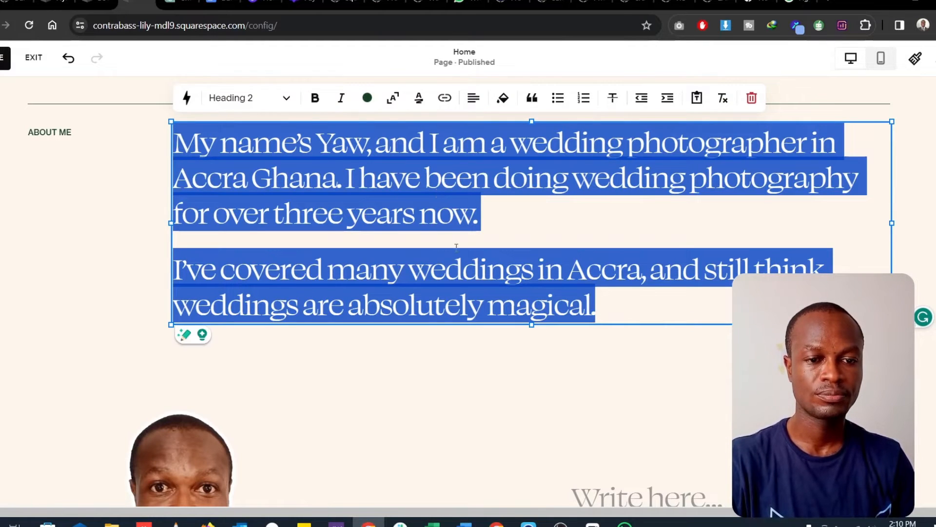
pyautogui.scroll(-5, 463, 273)
pyautogui.scroll(-2, 463, 272)
pyautogui.scroll(1, 596, 224)
pyautogui.click(612, 175)
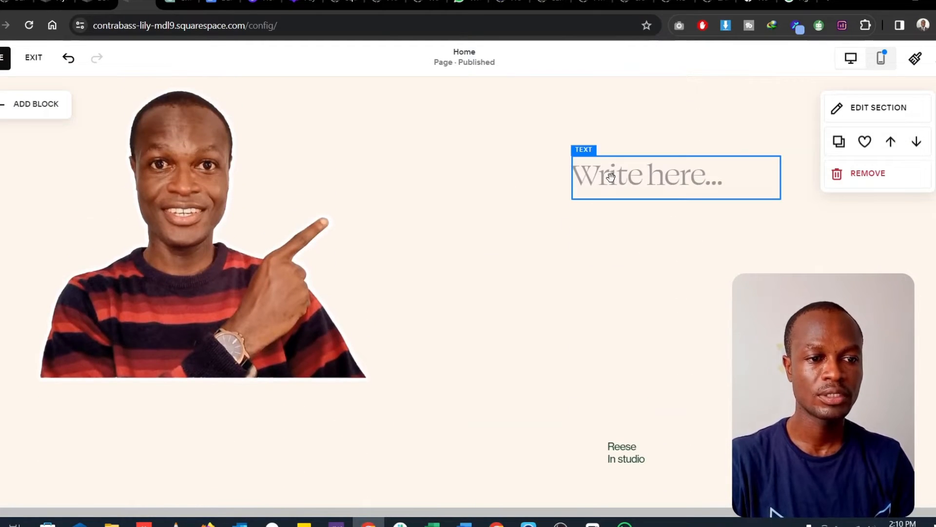
pyautogui.click(612, 176)
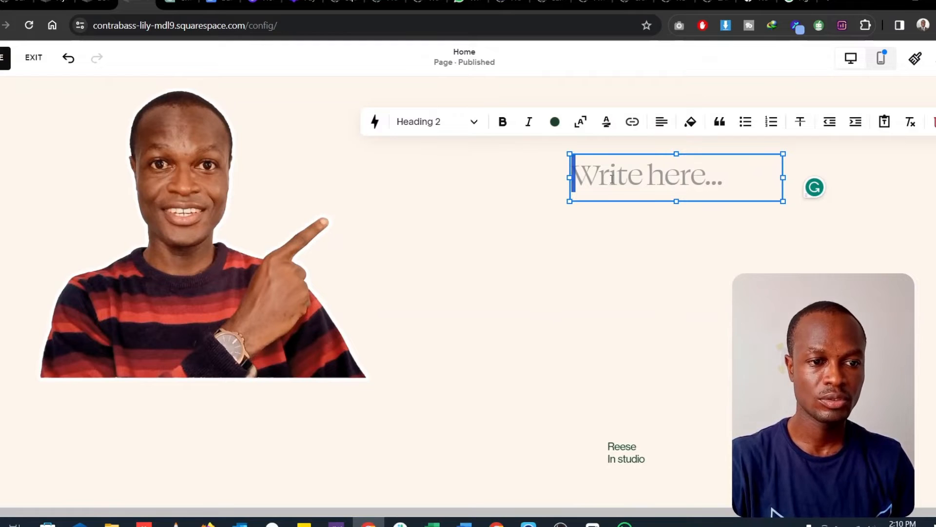
pyautogui.hotkey('ctrl', 'v')
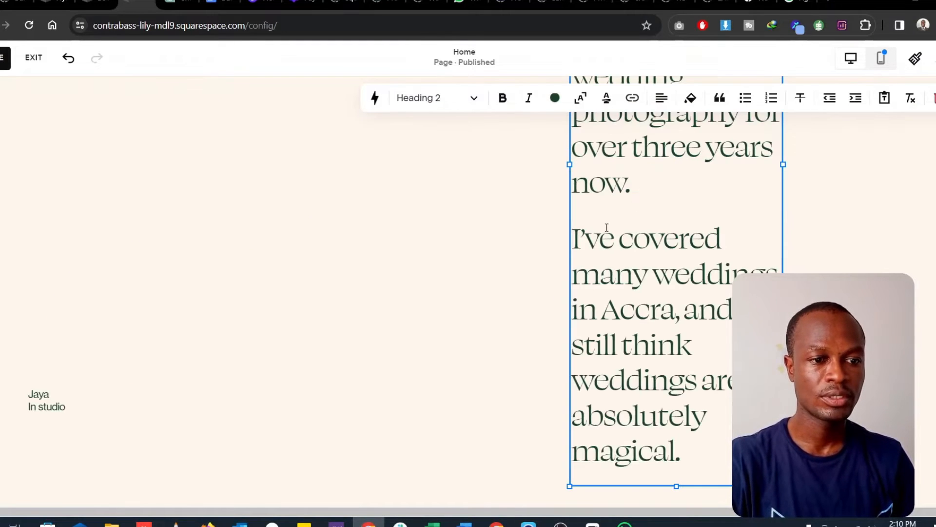
# - Widen the pasted biography block in both directions so it spans from beside the pointing figure to the section's right margin
pyautogui.scroll(3, 687, 321)
pyautogui.scroll(2, 688, 321)
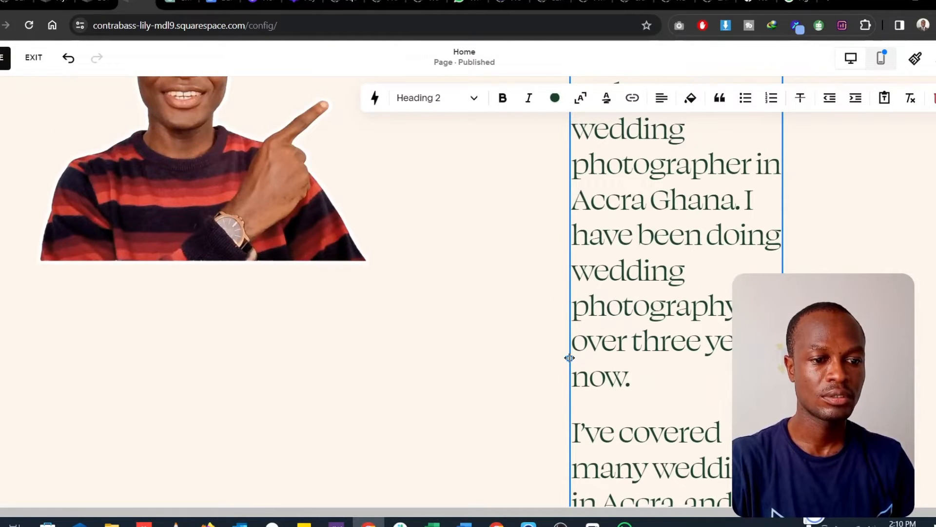
pyautogui.moveTo(569, 358); pyautogui.dragTo(425, 358)
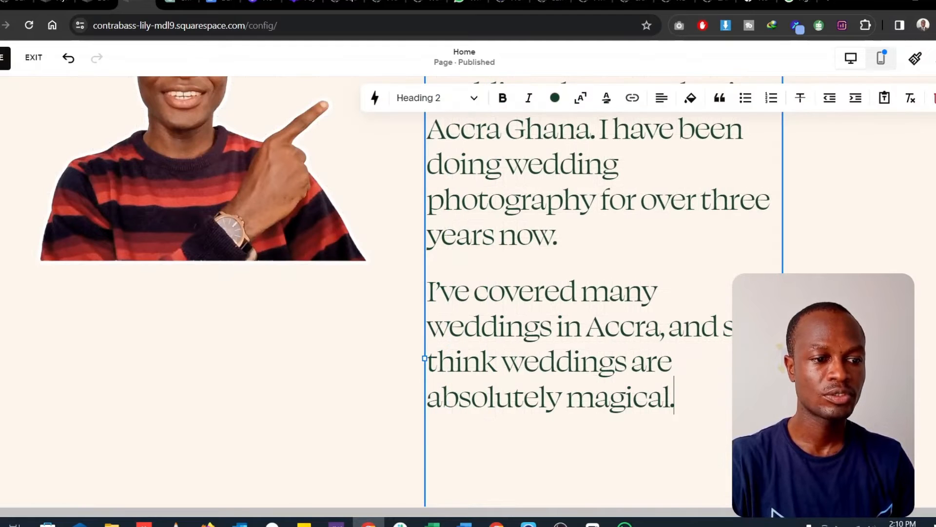
pyautogui.moveTo(783, 358); pyautogui.dragTo(895, 358)
pyautogui.scroll(-3, 722, 352)
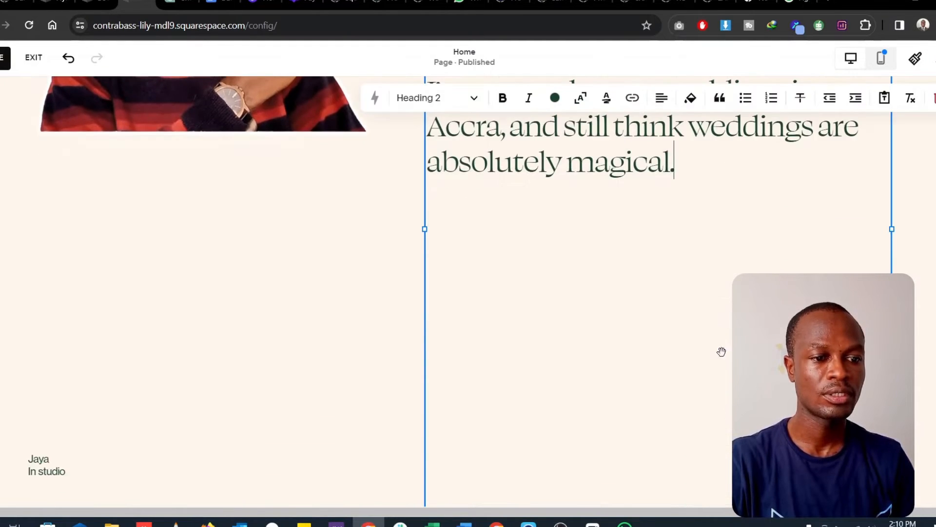
pyautogui.scroll(4, 722, 352)
pyautogui.scroll(6, 692, 341)
pyautogui.scroll(-2, 676, 301)
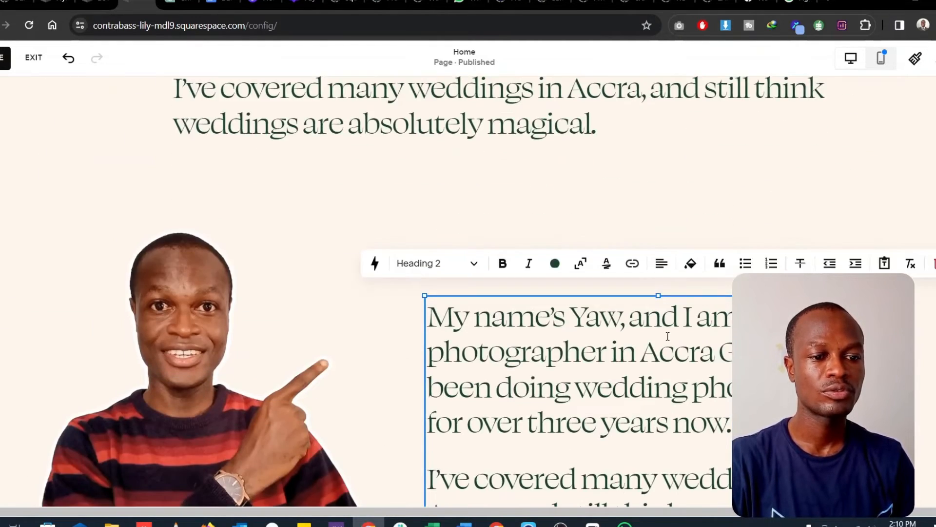
# - Change all of the pasted biography text to the Heading 3 style
pyautogui.hotkey('ctrl', 'a')
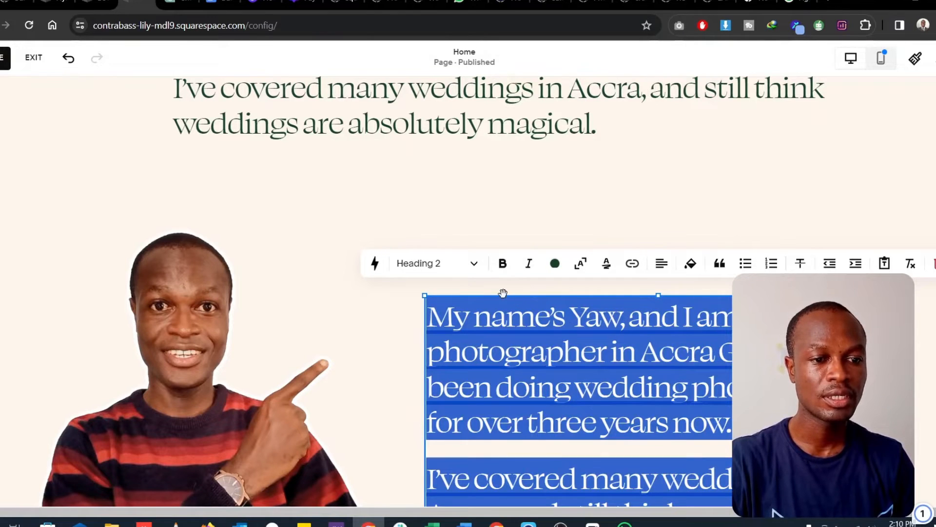
pyautogui.click(463, 269)
pyautogui.click(429, 353)
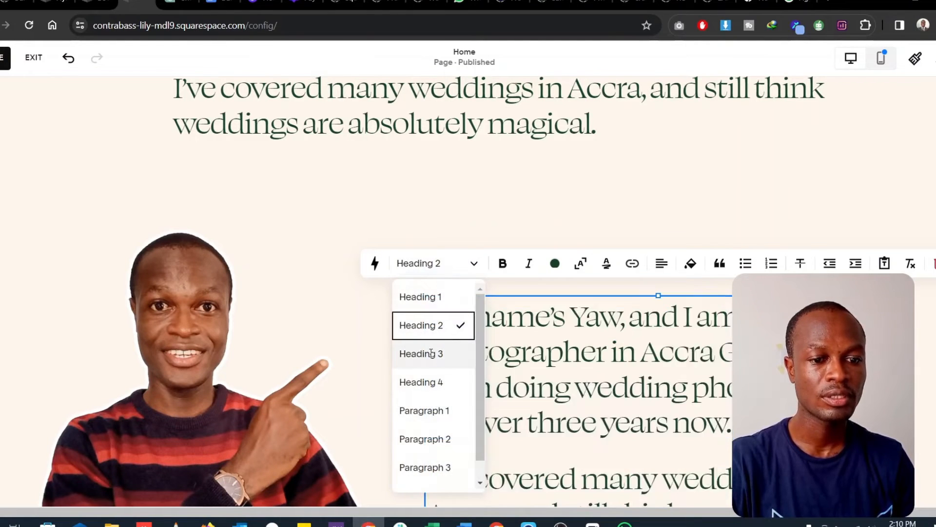
pyautogui.click(577, 361)
pyautogui.scroll(-3, 568, 334)
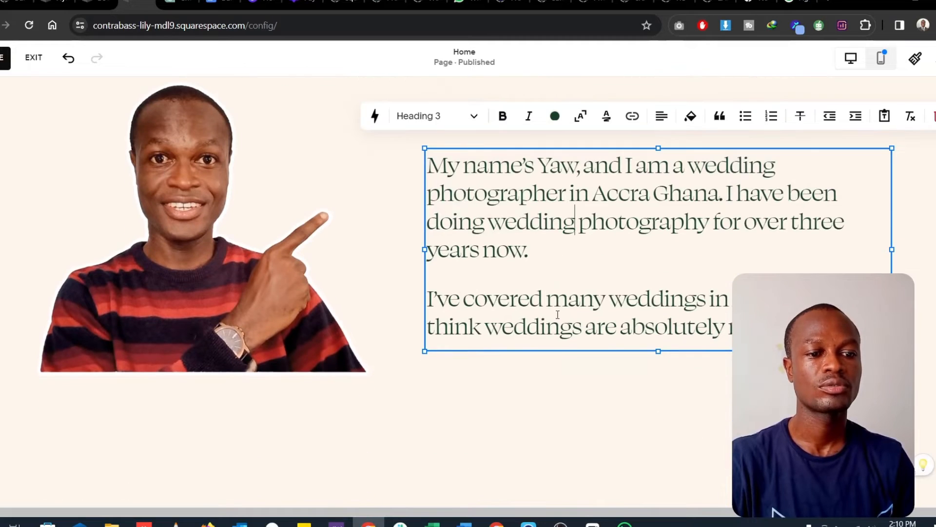
pyautogui.click(492, 408)
pyautogui.scroll(-3, 493, 409)
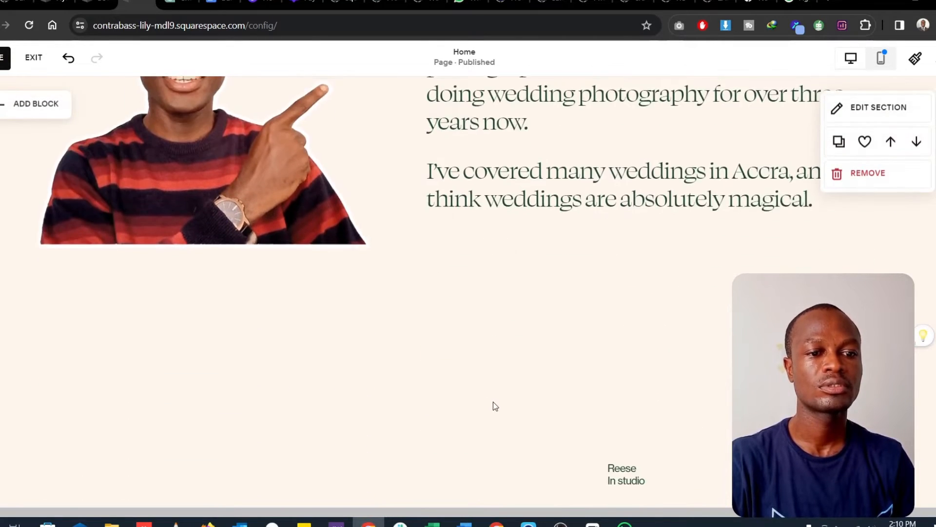
# - Delete the two leftover "In studio" captions in the empty area below the pointing figure
pyautogui.scroll(3, 550, 258)
pyautogui.scroll(3, 721, 274)
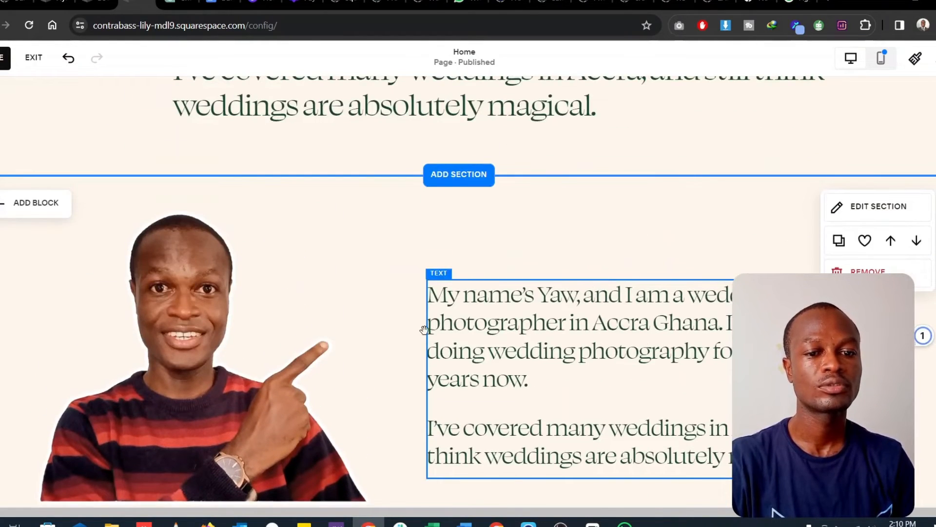
pyautogui.scroll(6, 284, 368)
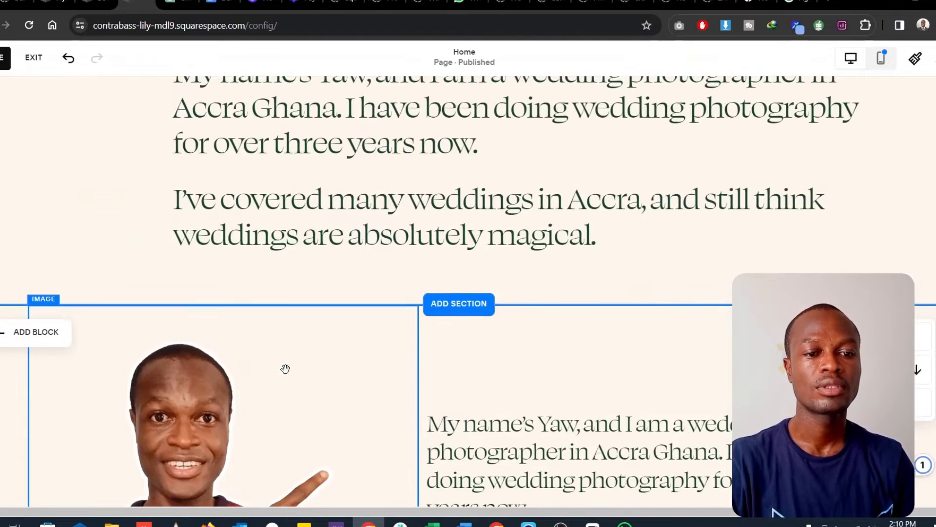
pyautogui.scroll(-8, 285, 367)
pyautogui.scroll(-2, 317, 365)
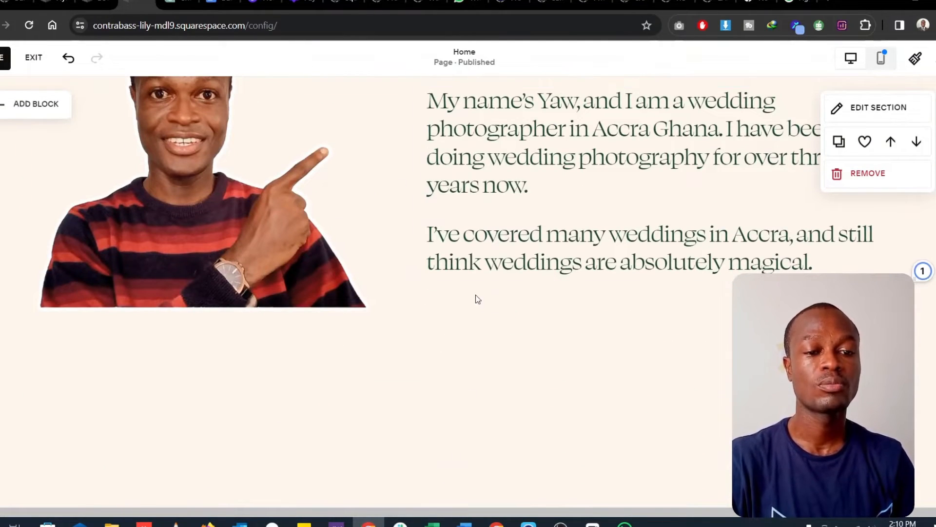
pyautogui.scroll(-5, 476, 298)
pyautogui.click(649, 278)
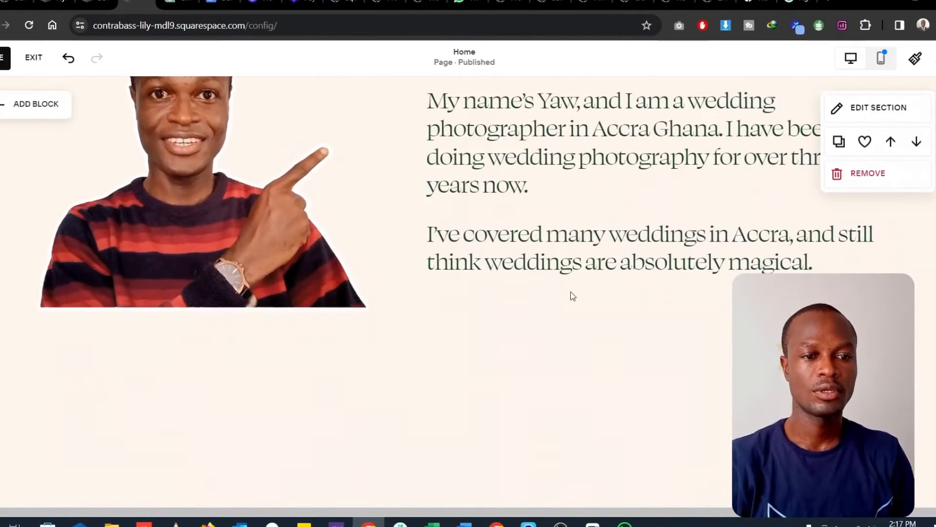
pyautogui.scroll(-10, 321, 274)
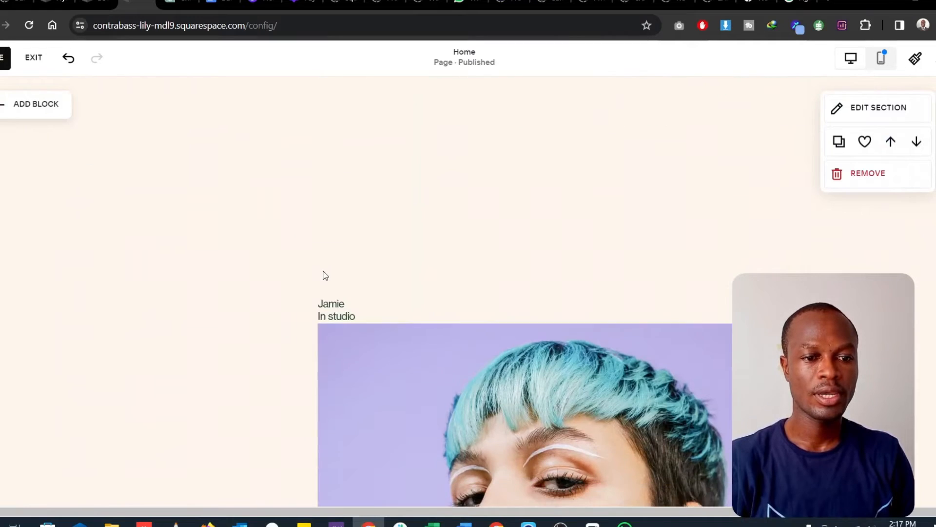
# - Move the blue-haired portrait up into the emptied space and delete the "In studio" caption it overlaps
pyautogui.click(505, 336)
pyautogui.scroll(4, 505, 336)
pyautogui.moveTo(526, 421); pyautogui.dragTo(527, 297)
pyautogui.moveTo(535, 391); pyautogui.dragTo(550, 228)
pyautogui.moveTo(418, 359); pyautogui.dragTo(324, 312)
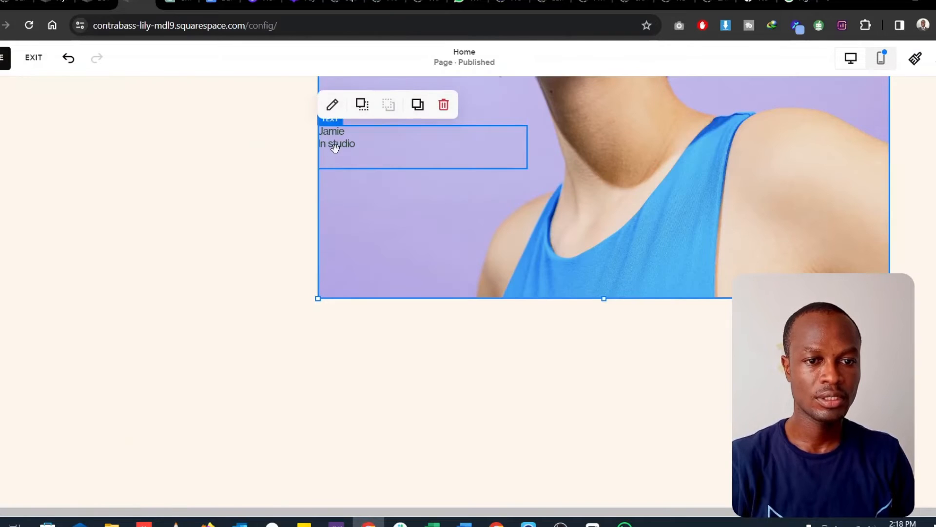
pyautogui.click(336, 150)
pyautogui.scroll(8, 619, 351)
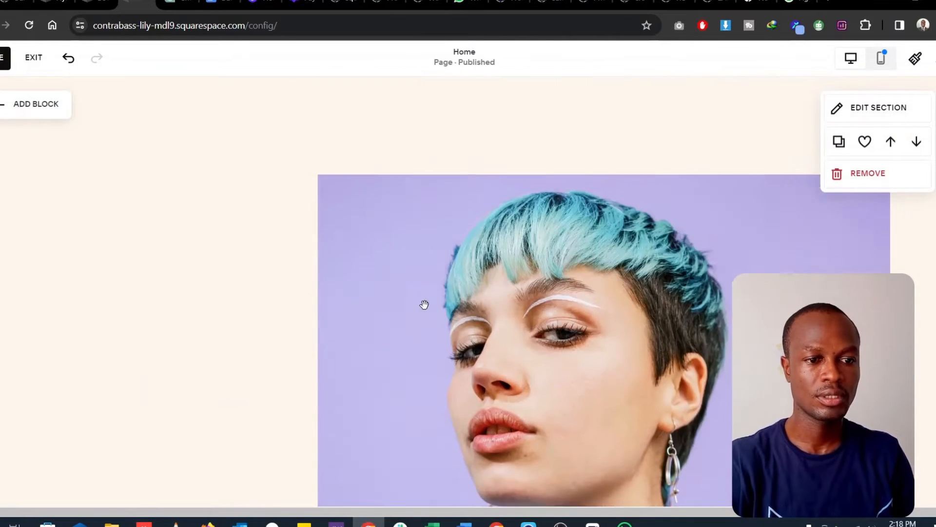
# - Move the blue-haired portrait further up and shrink it to about three-quarters of its width, keeping its right edge in place
pyautogui.moveTo(629, 441); pyautogui.dragTo(618, 384)
pyautogui.scroll(-8, 618, 384)
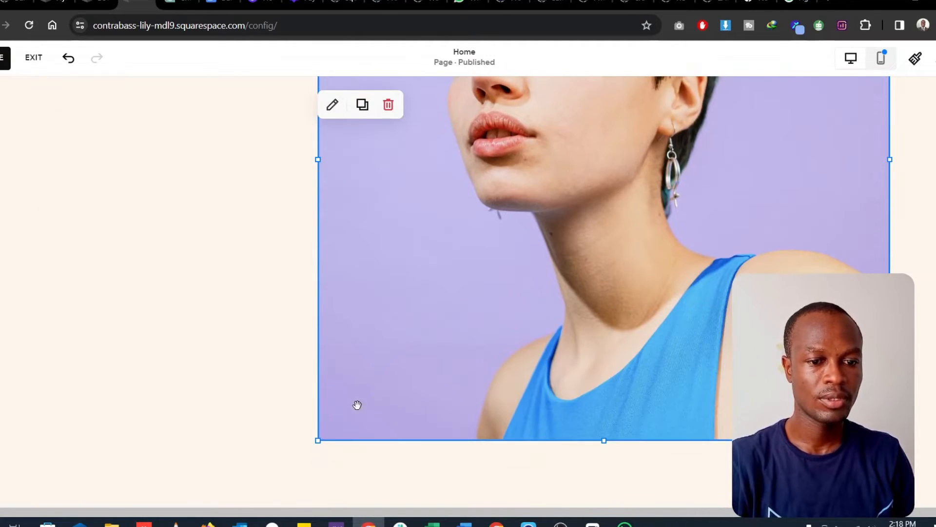
pyautogui.moveTo(318, 437); pyautogui.dragTo(454, 331)
pyautogui.scroll(3, 511, 352)
pyautogui.scroll(-4, 568, 372)
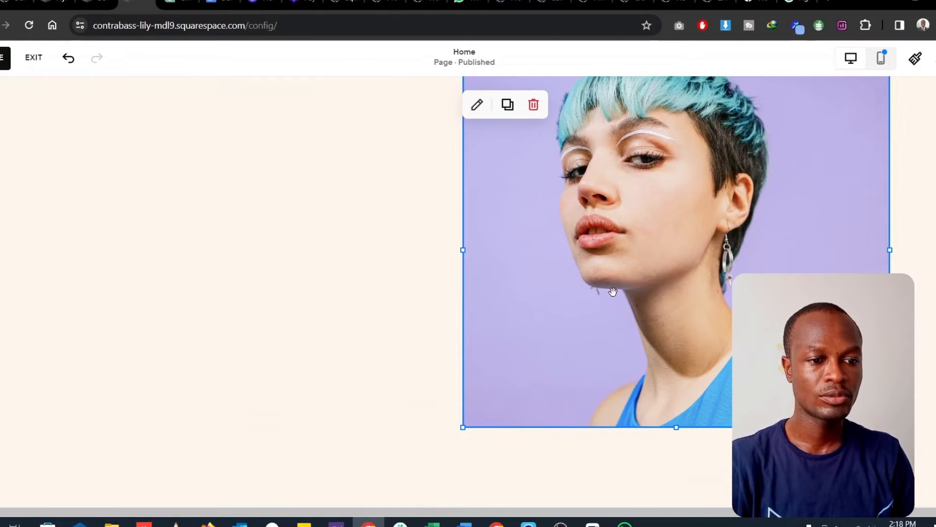
# - Replace the blue-haired portrait with flynnd.png uploaded from the Pictures > Me folder
pyautogui.click(478, 104)
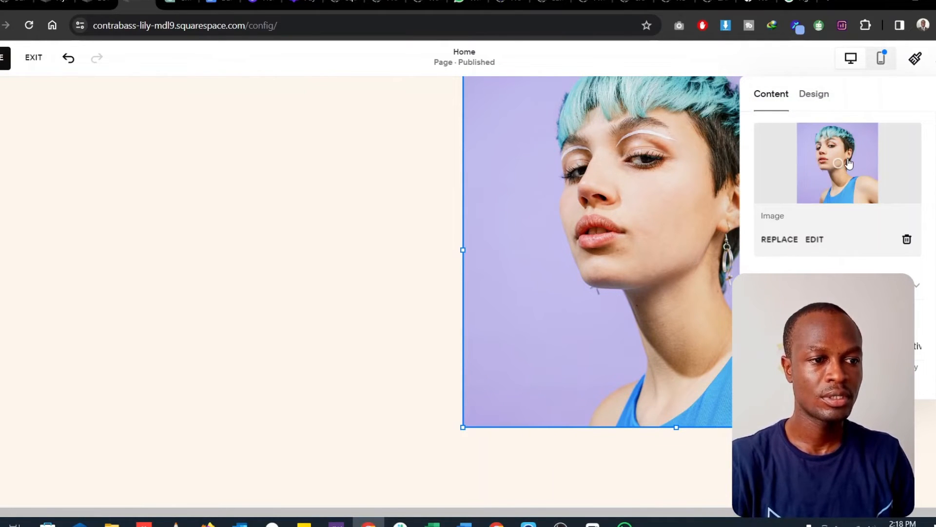
pyautogui.click(781, 239)
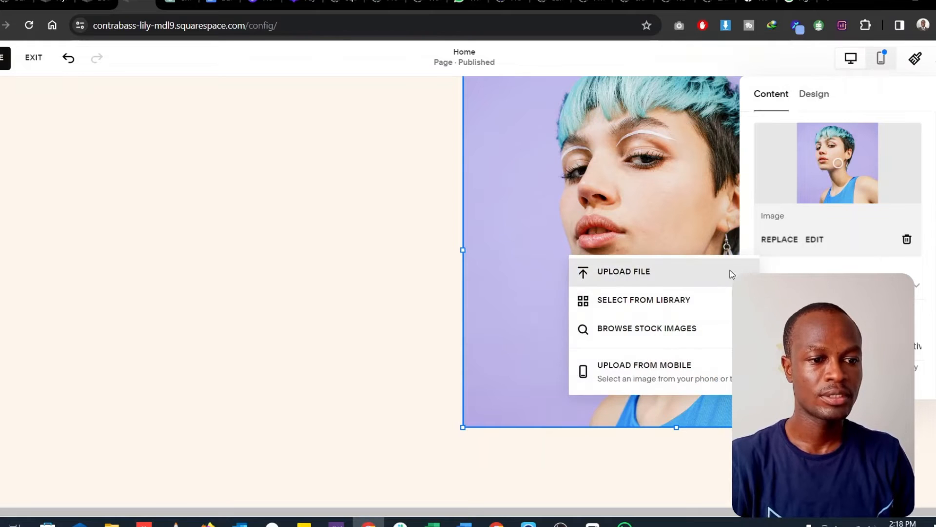
pyautogui.click(650, 273)
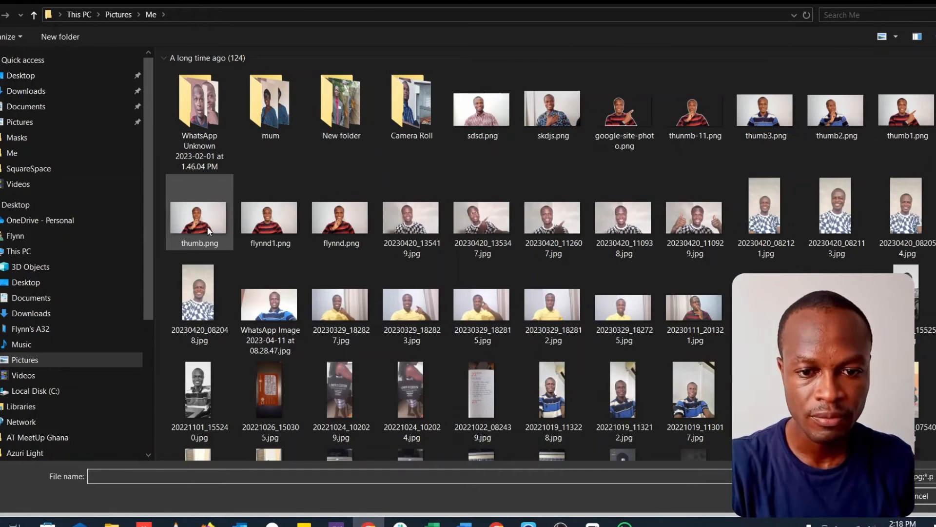
pyautogui.doubleClick(339, 228)
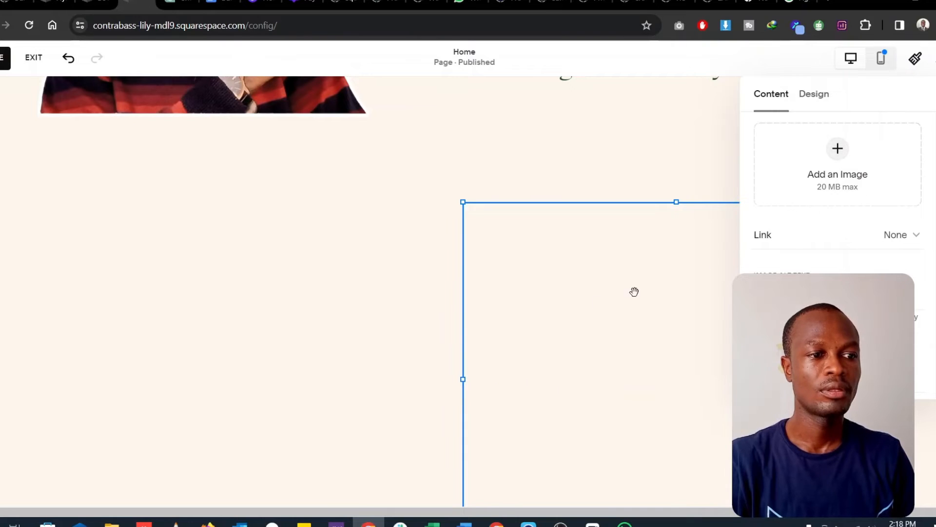
pyautogui.scroll(-1, 610, 298)
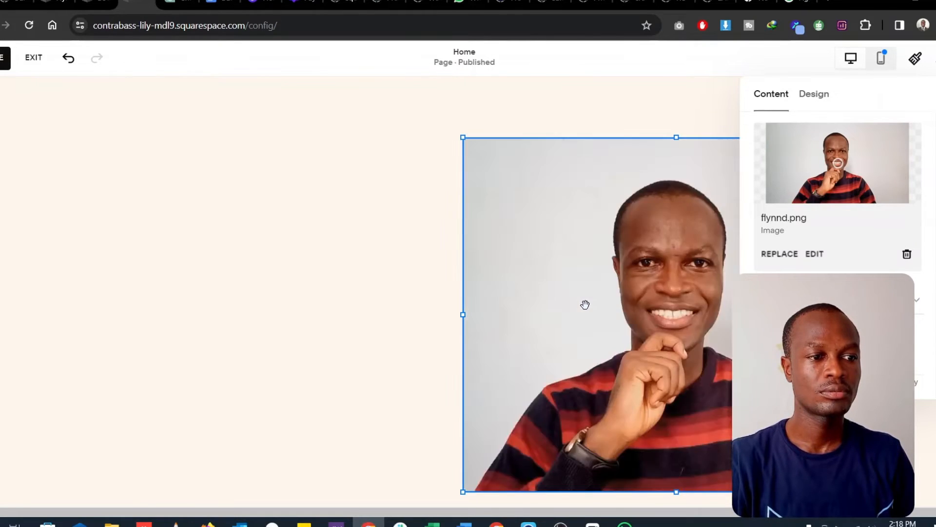
# - Move the new photo up one grid row, closer to the biography text above it
pyautogui.scroll(-3, 602, 303)
pyautogui.scroll(8, 605, 307)
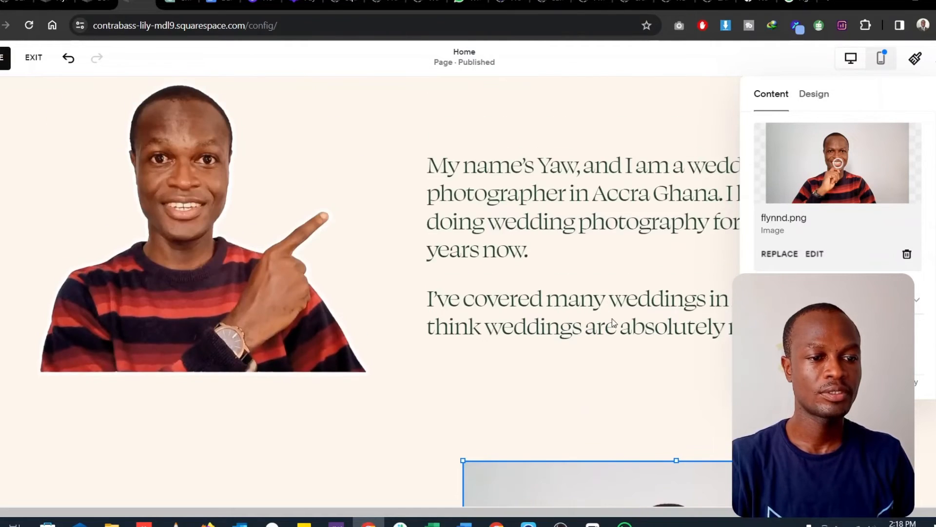
pyautogui.scroll(-5, 609, 493)
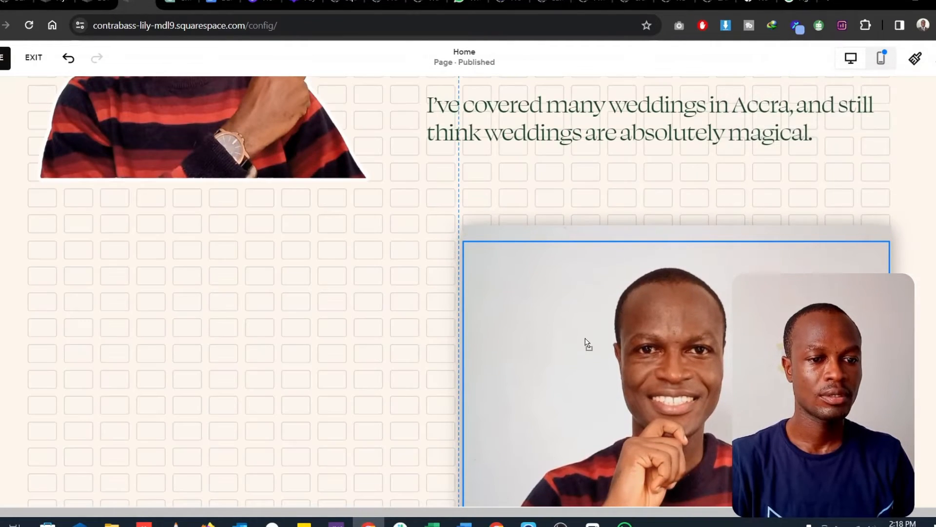
pyautogui.scroll(3, 586, 341)
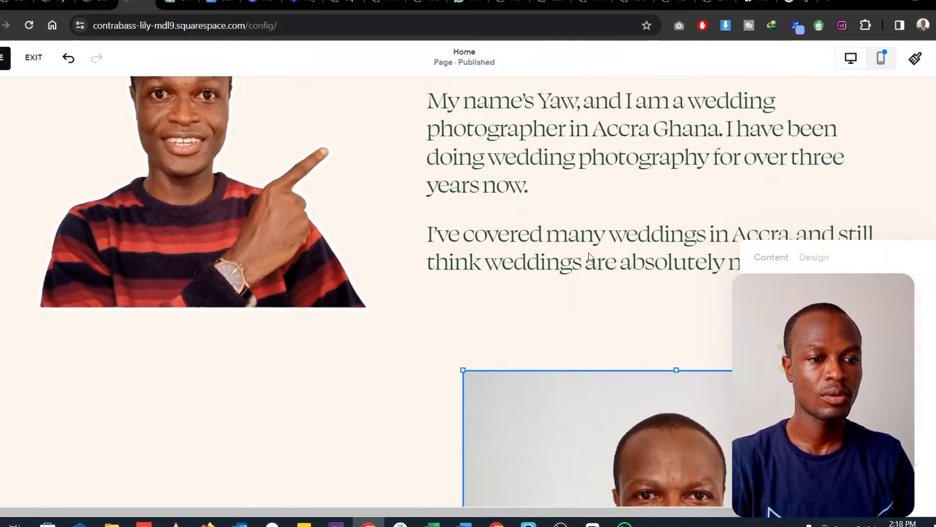
# - Duplicate the Heading 3 biography block, place the copy to the left of the new photo and narrow it to fit there
pyautogui.click(589, 252)
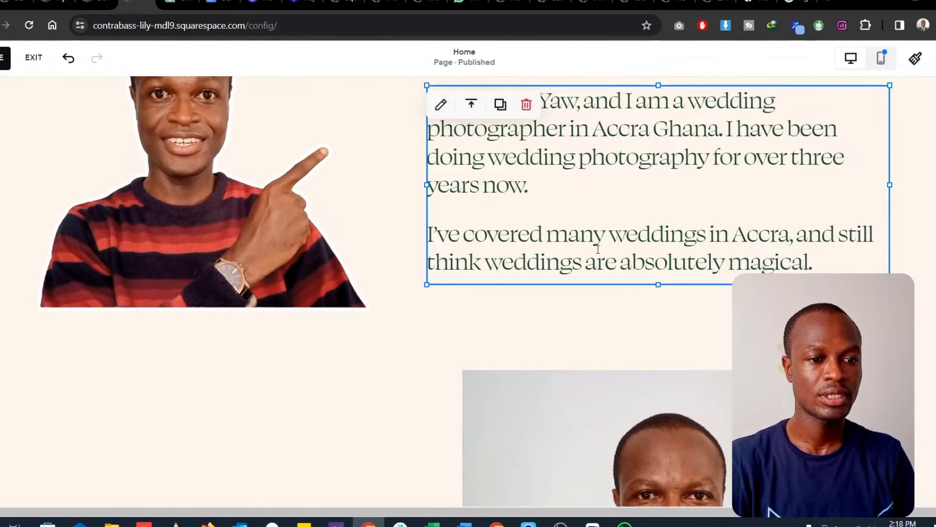
pyautogui.click(504, 109)
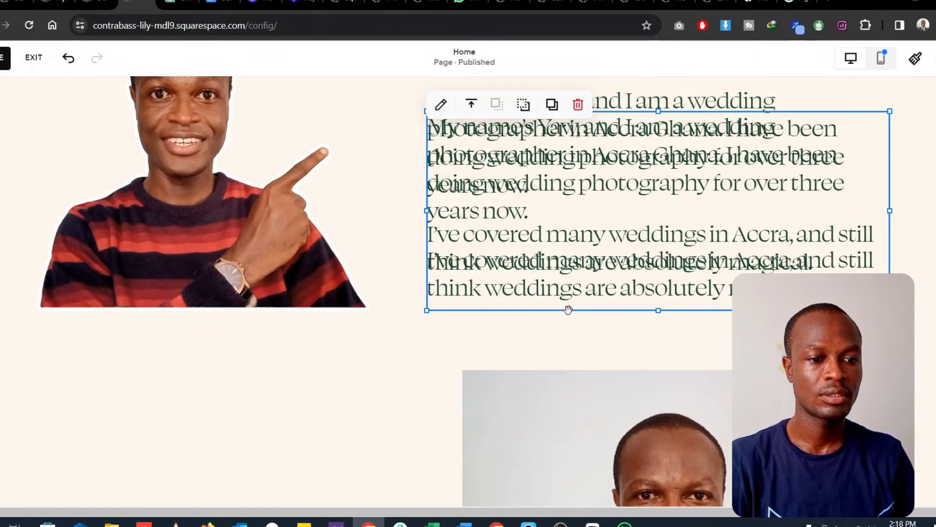
pyautogui.moveTo(569, 309); pyautogui.dragTo(191, 385)
pyautogui.moveTo(529, 301); pyautogui.dragTo(394, 303)
pyautogui.moveTo(275, 212)
pyautogui.mouseDown()
pyautogui.moveTo(257, 198)
pyautogui.moveTo(257, 208)
pyautogui.mouseUp()
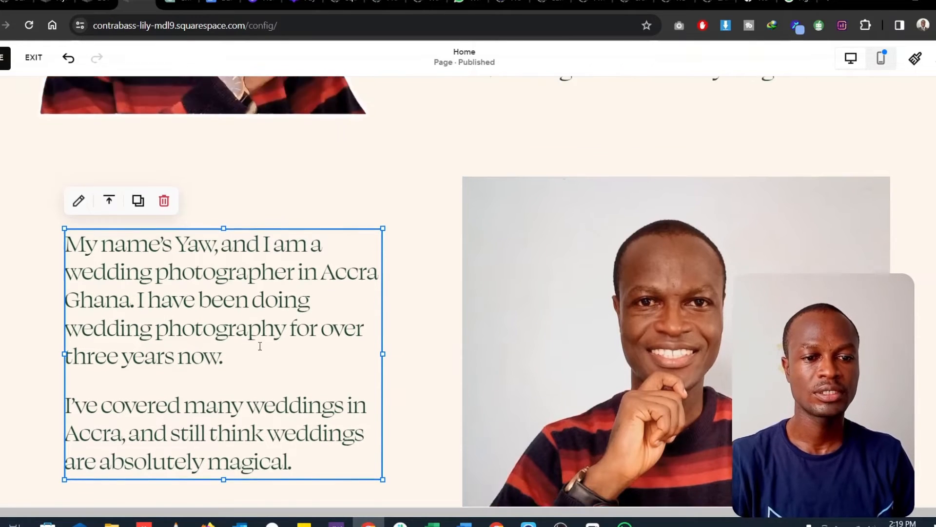
# - Review the two biography rows with their photos and the empty space beneath them
pyautogui.scroll(6, 259, 338)
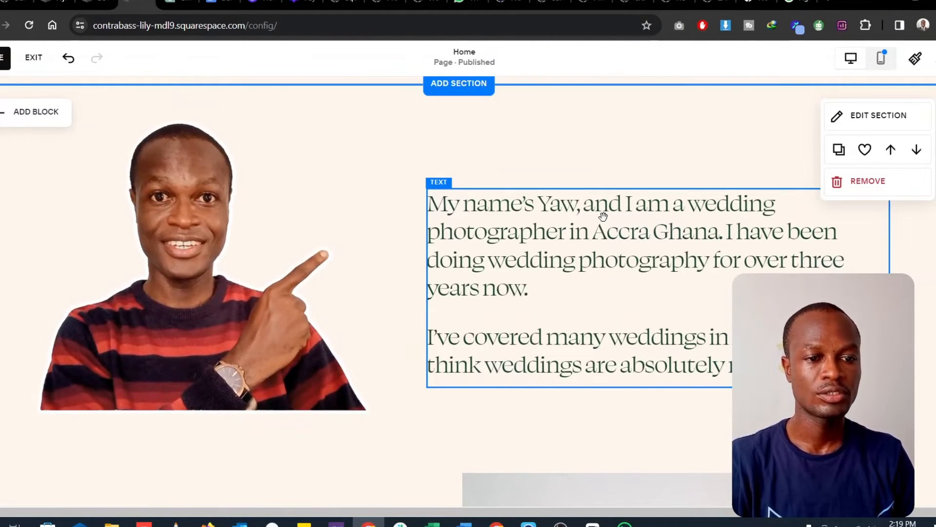
pyautogui.click(603, 216)
pyautogui.scroll(-3, 506, 324)
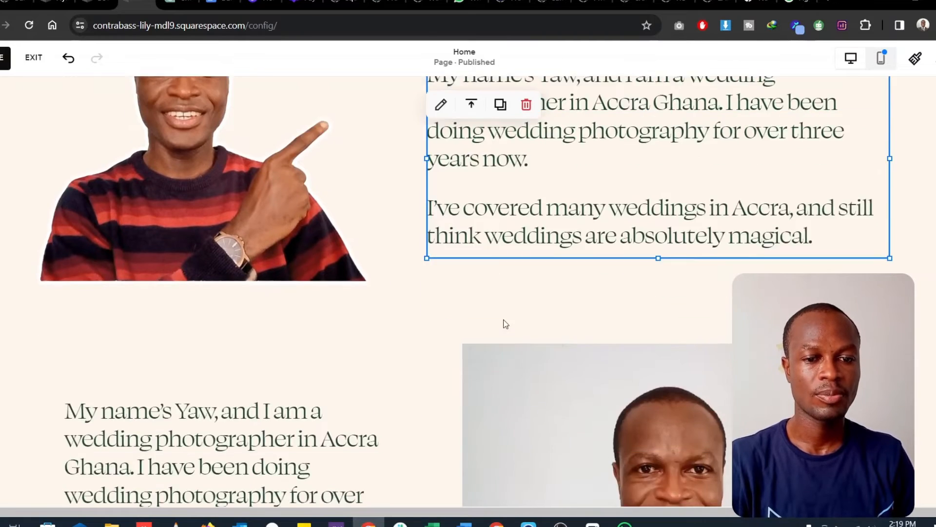
pyautogui.scroll(-15, 506, 325)
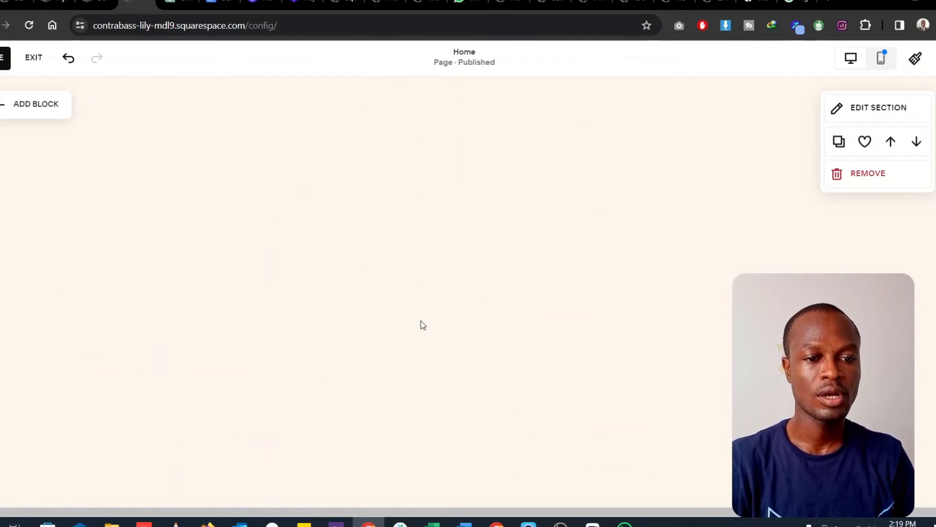
pyautogui.scroll(-4, 423, 317)
pyautogui.scroll(4, 526, 244)
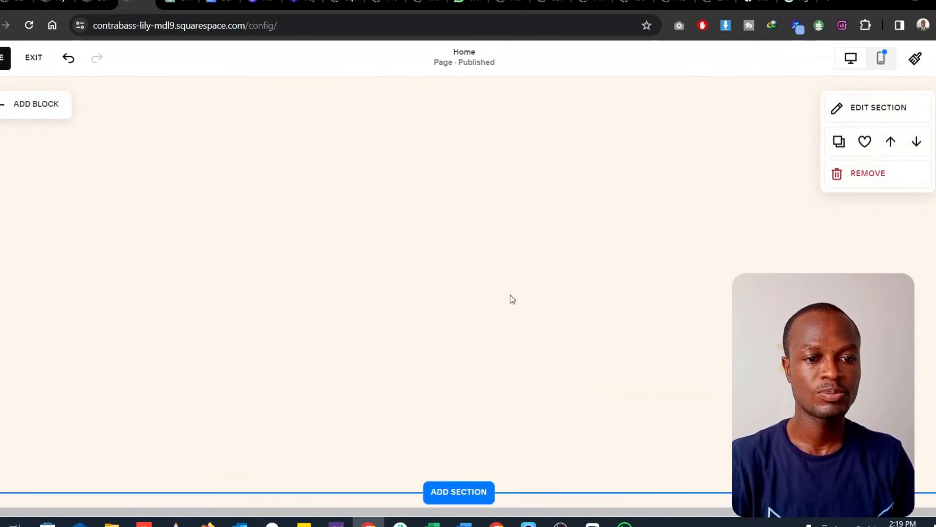
pyautogui.scroll(5, 502, 302)
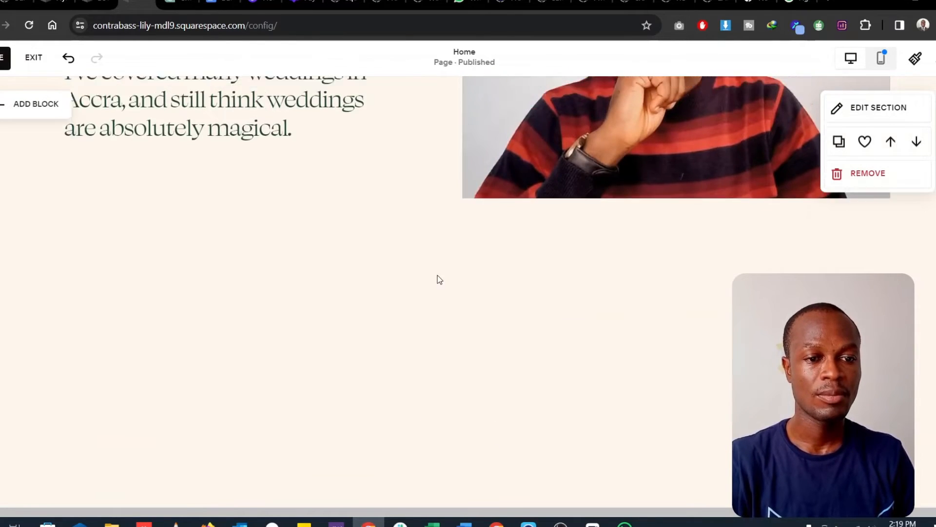
pyautogui.scroll(8, 400, 263)
# - Shorten the biography section to cut the empty rows beneath the smiling photo, leaving only a small gap above the Philosophy section
pyautogui.scroll(-13, 522, 337)
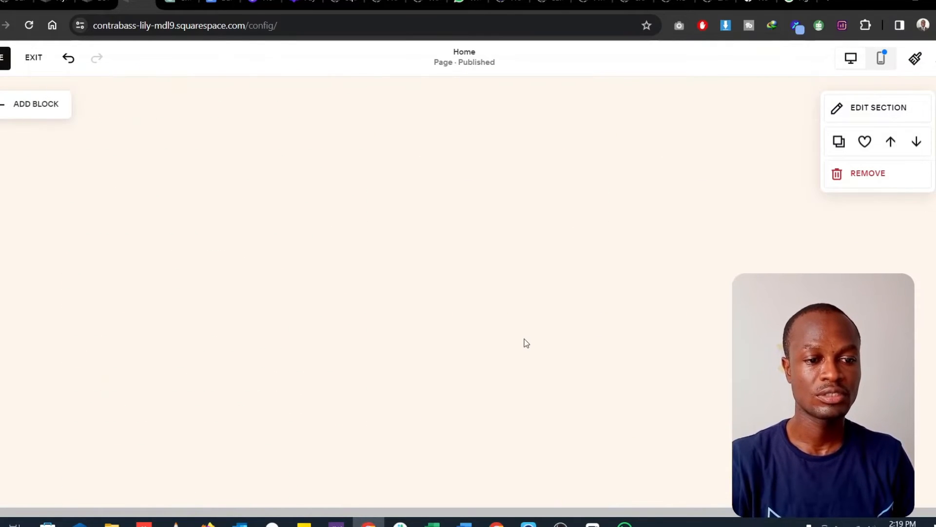
pyautogui.scroll(-3, 617, 366)
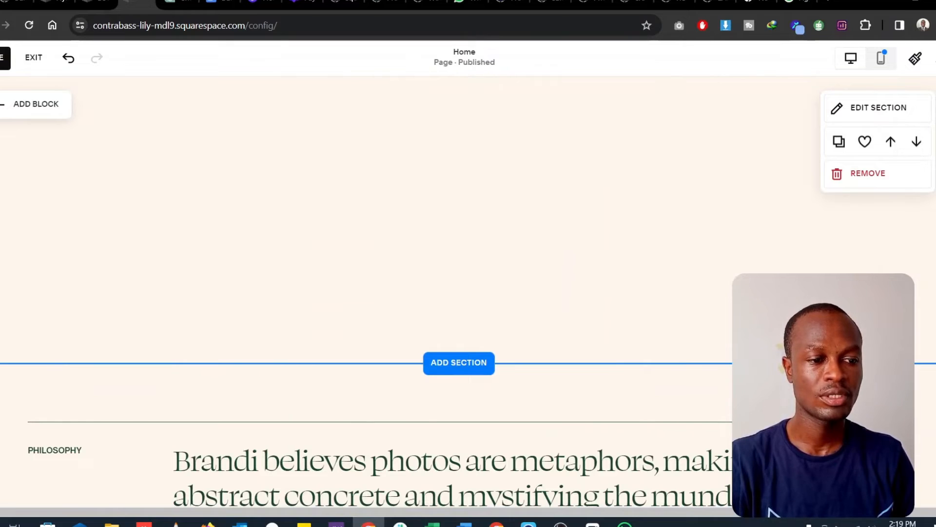
pyautogui.scroll(-5, 459, 303)
pyautogui.scroll(3, 458, 302)
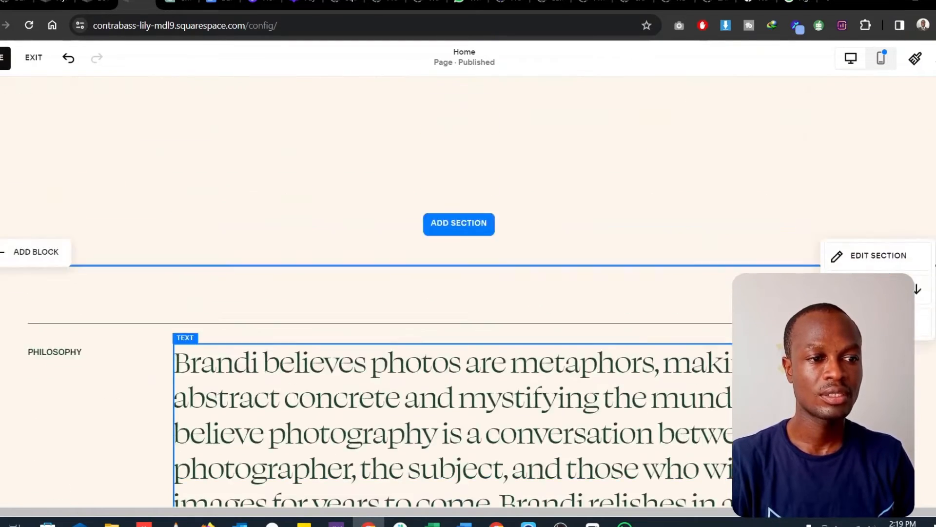
pyautogui.scroll(2, 458, 292)
pyautogui.scroll(-4, 459, 292)
pyautogui.scroll(4, 458, 293)
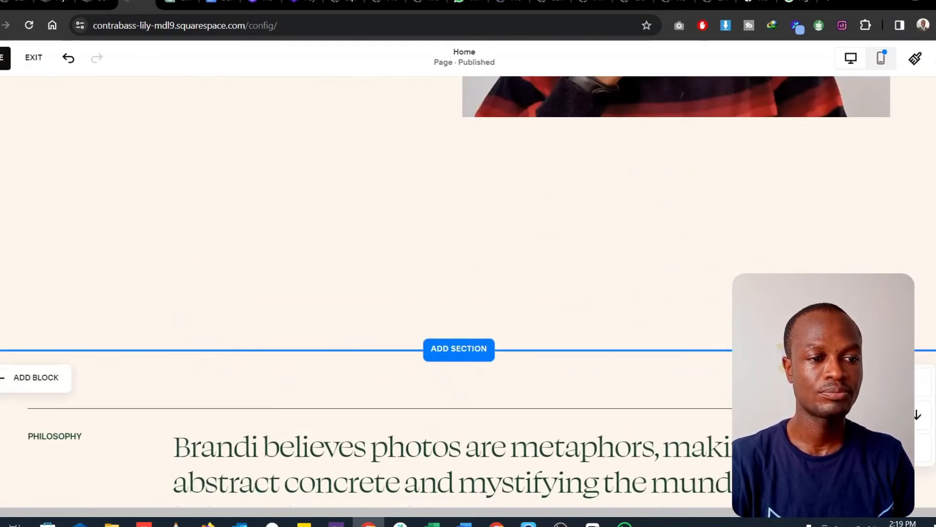
pyautogui.scroll(-3, 775, 176)
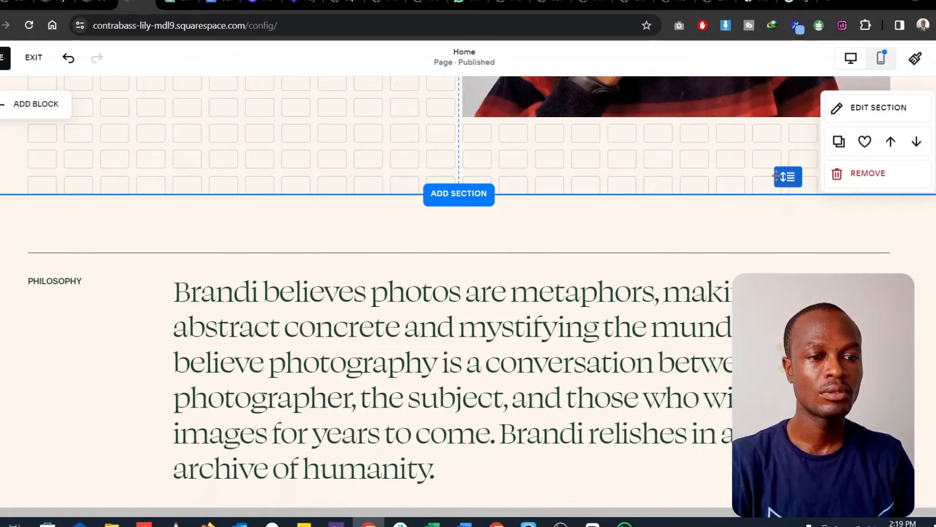
pyautogui.moveTo(777, 175); pyautogui.dragTo(776, 150)
pyautogui.scroll(7, 671, 304)
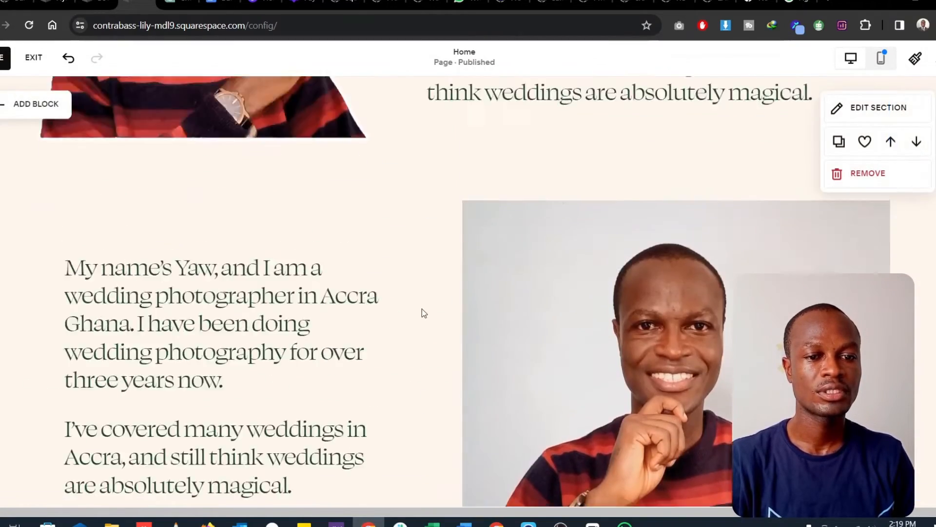
# - Remove the section containing the Philosophy and Services text from the home page
pyautogui.scroll(-5, 533, 331)
pyautogui.scroll(-10, 533, 331)
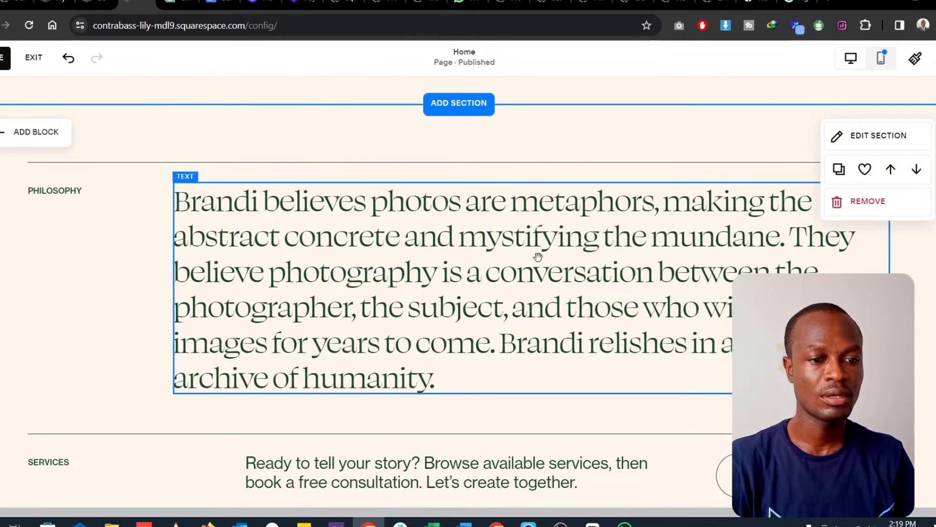
pyautogui.click(868, 203)
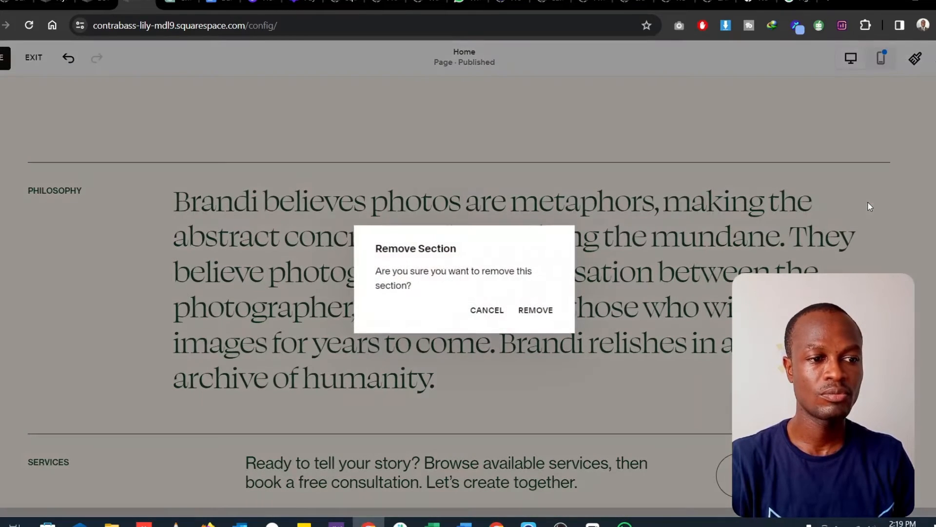
pyautogui.click(537, 311)
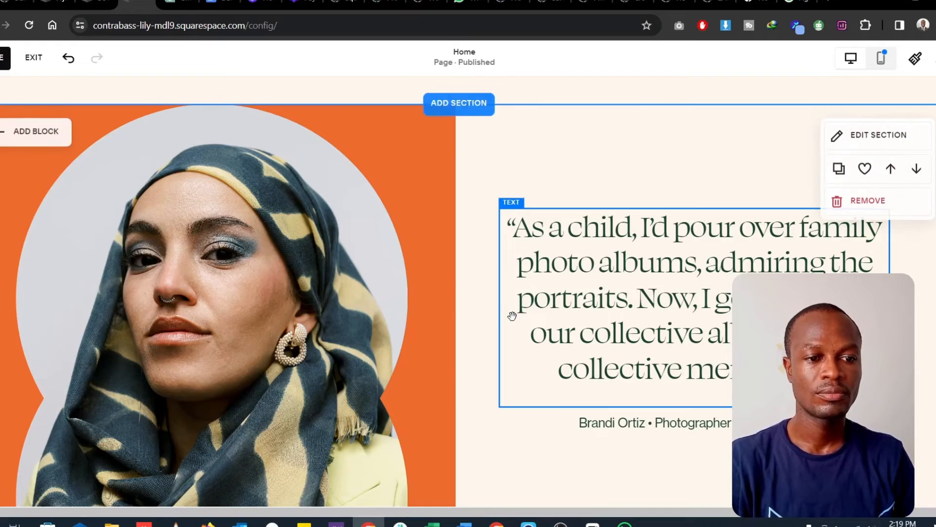
# - Remove the section with the headscarf portrait and the quote about family photo albums
pyautogui.scroll(-5, 503, 312)
pyautogui.scroll(5, 586, 298)
pyautogui.scroll(3, 646, 309)
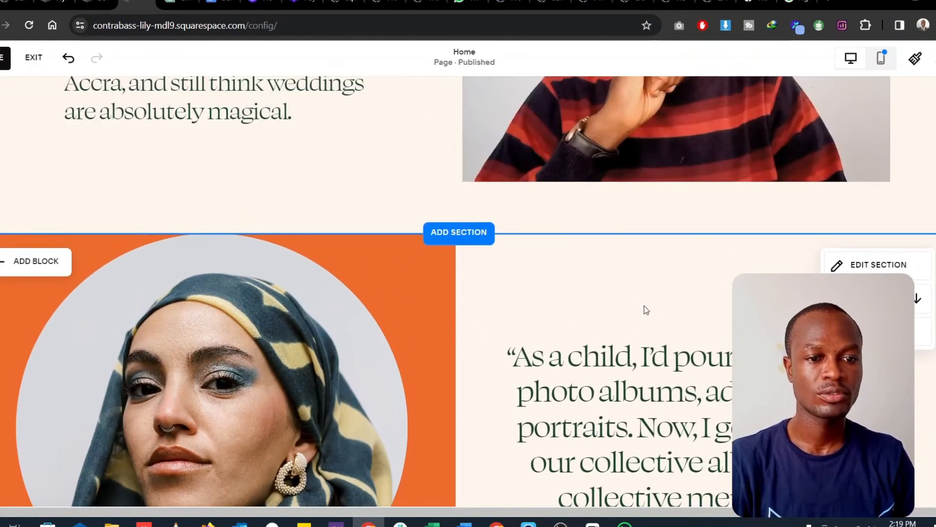
pyautogui.click(871, 332)
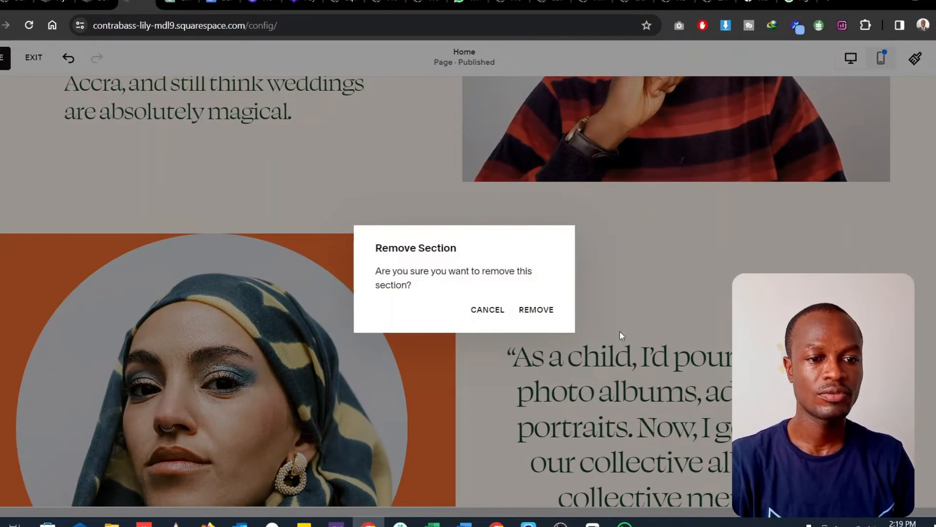
pyautogui.click(549, 313)
# - Review the remaining home page sections from the header down to the booking banner and the footer
pyautogui.scroll(-4, 584, 361)
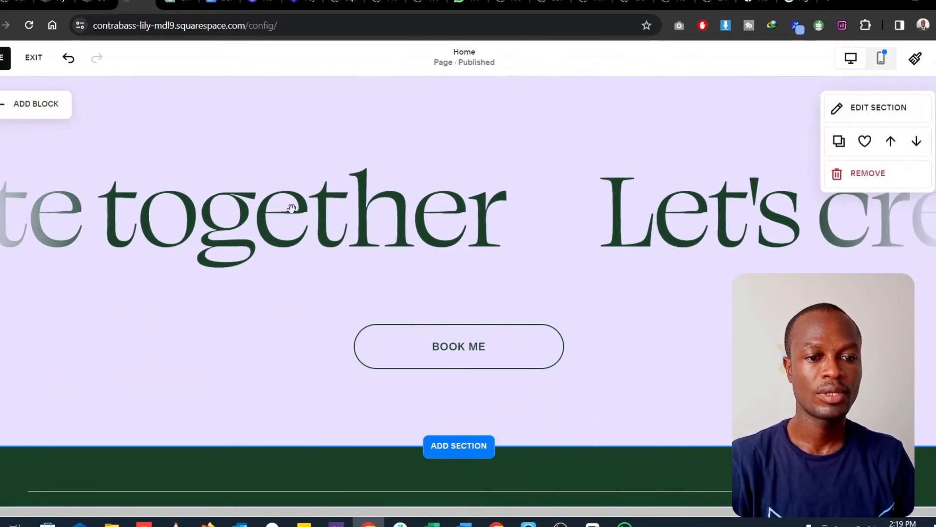
pyautogui.scroll(-5, 518, 376)
pyautogui.scroll(6, 520, 374)
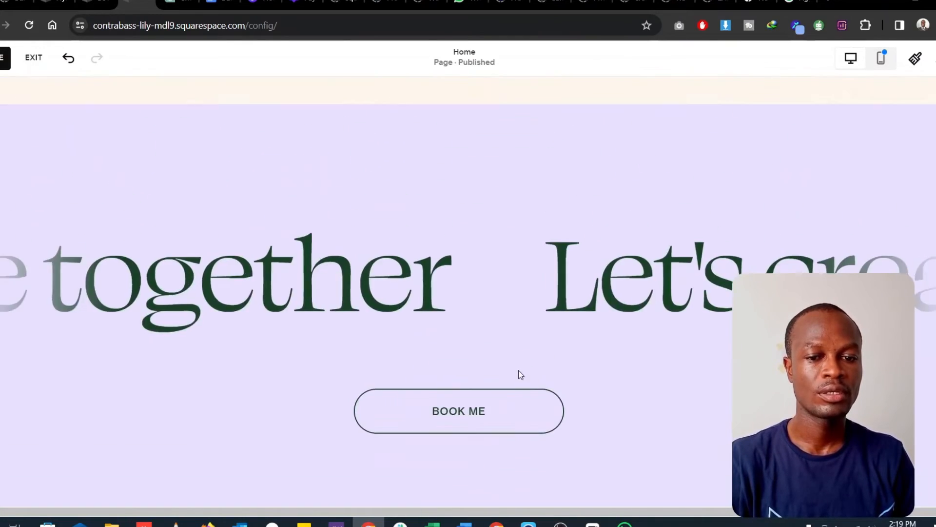
pyautogui.scroll(10, 519, 370)
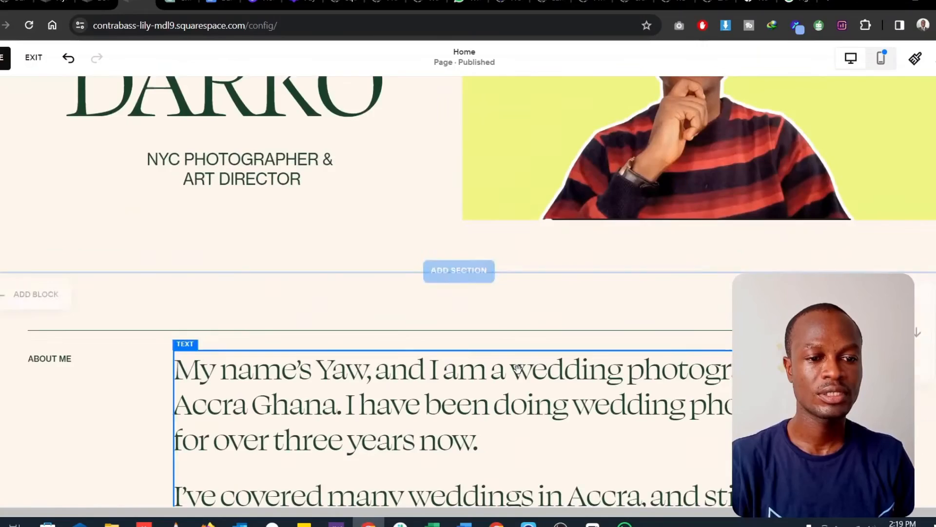
pyautogui.scroll(4, 518, 369)
pyautogui.scroll(-8, 411, 311)
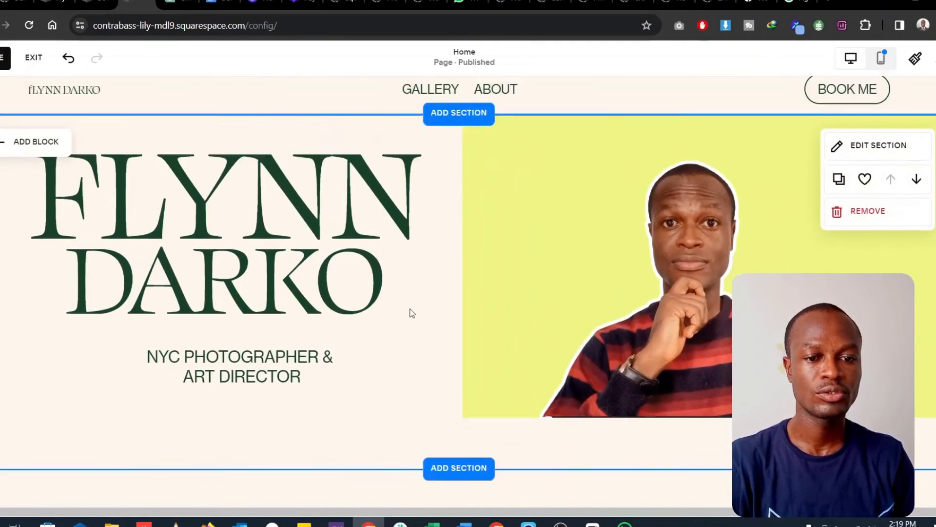
pyautogui.scroll(-12, 412, 314)
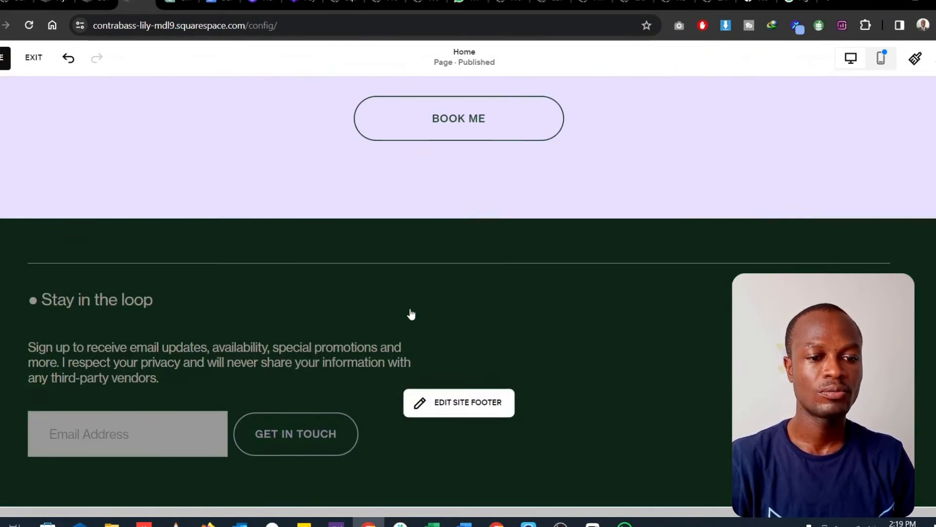
pyautogui.scroll(-4, 398, 339)
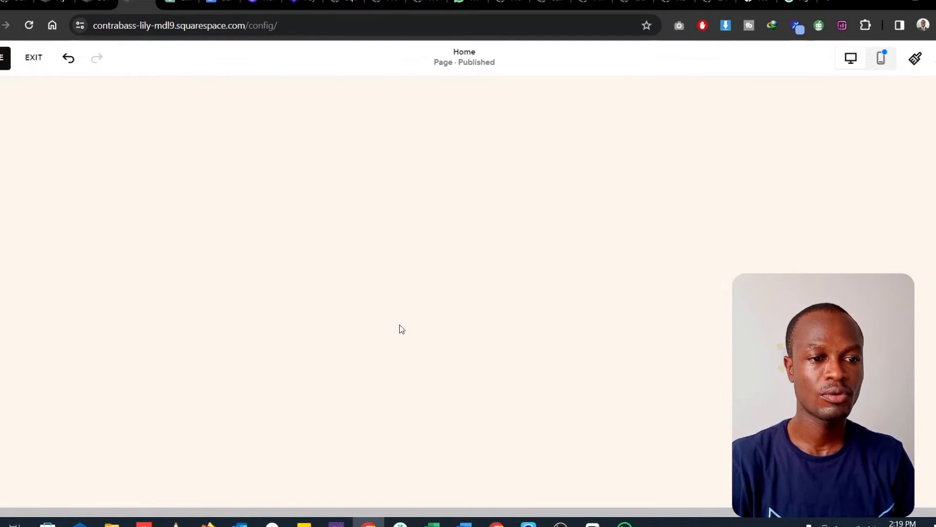
pyautogui.scroll(5, 401, 328)
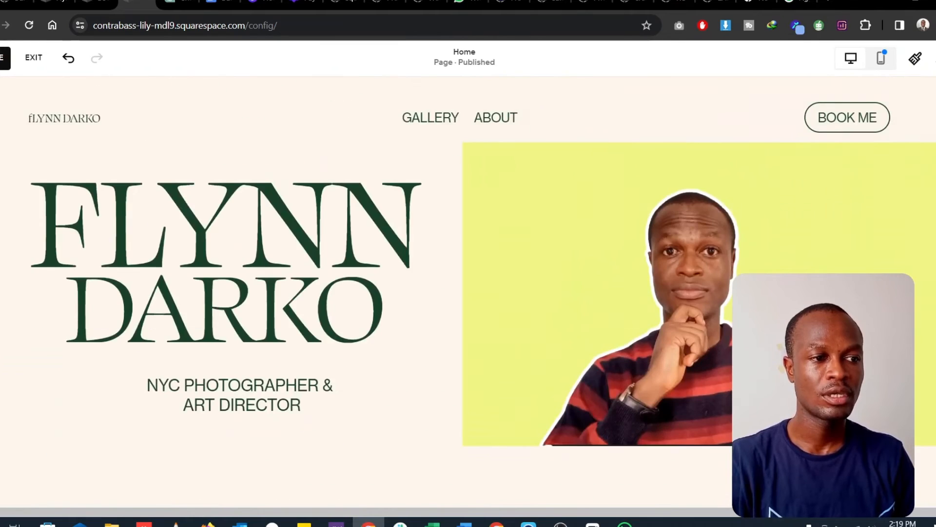
# - Change the site-wide color palette in Site Styles to the preset with bright orange as its last color
pyautogui.moveTo(502, 320)
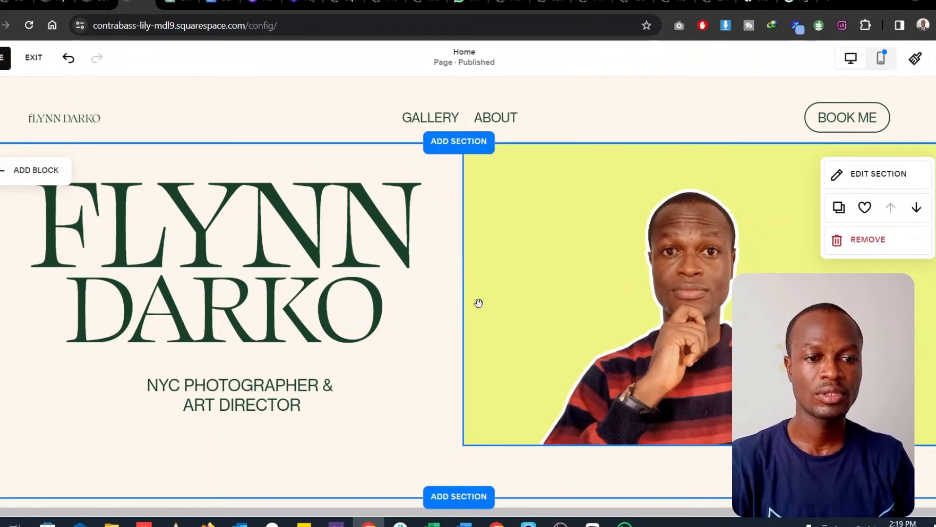
pyautogui.click(915, 59)
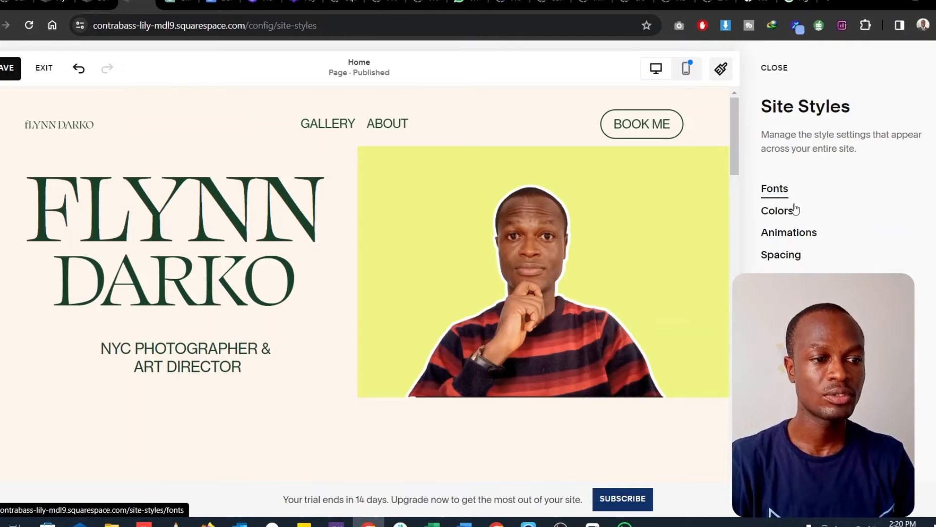
pyautogui.click(782, 213)
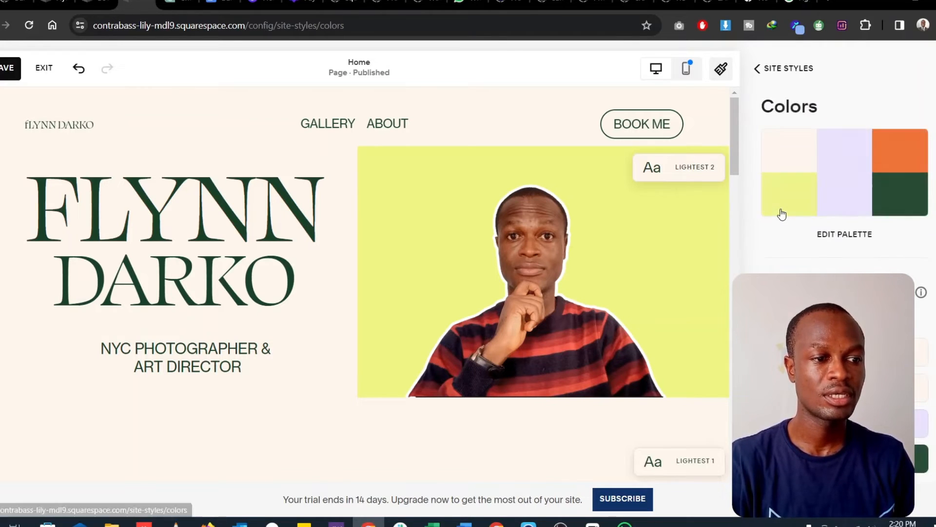
pyautogui.click(867, 196)
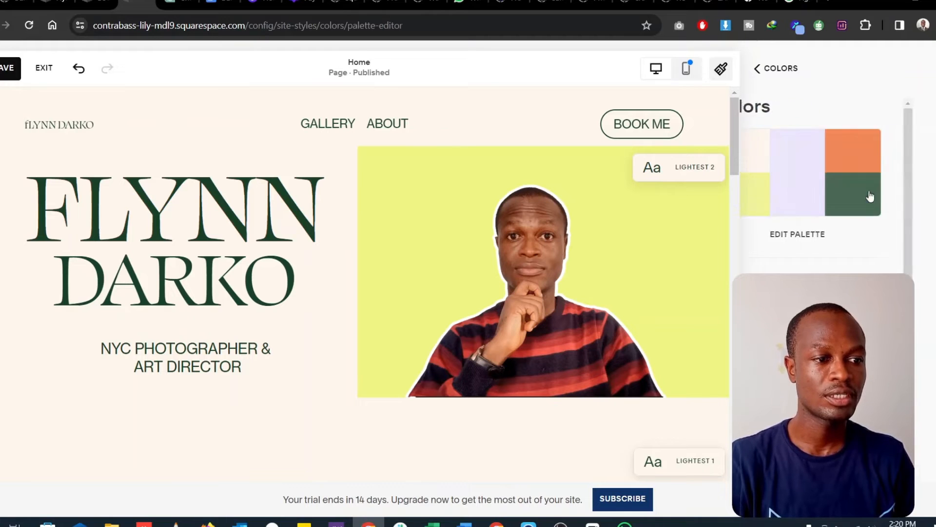
pyautogui.scroll(-10, 866, 219)
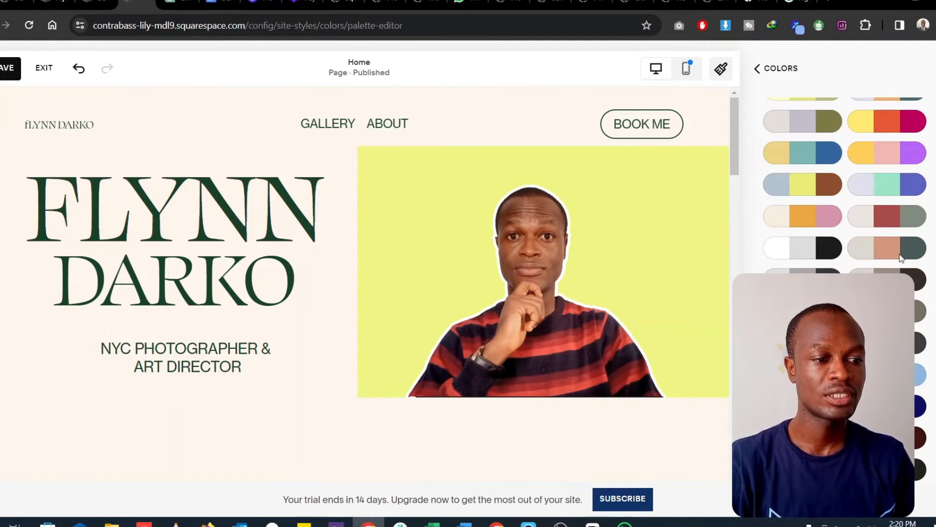
pyautogui.scroll(-2, 873, 261)
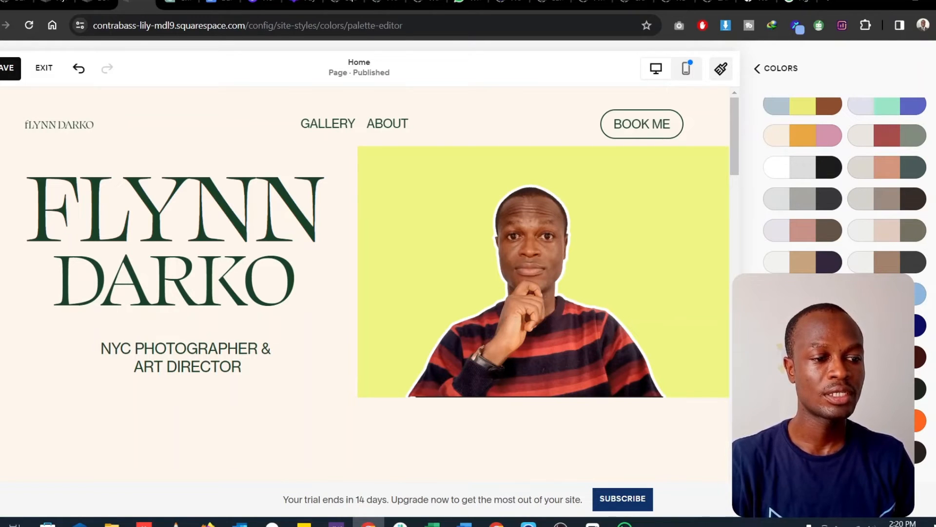
pyautogui.click(888, 420)
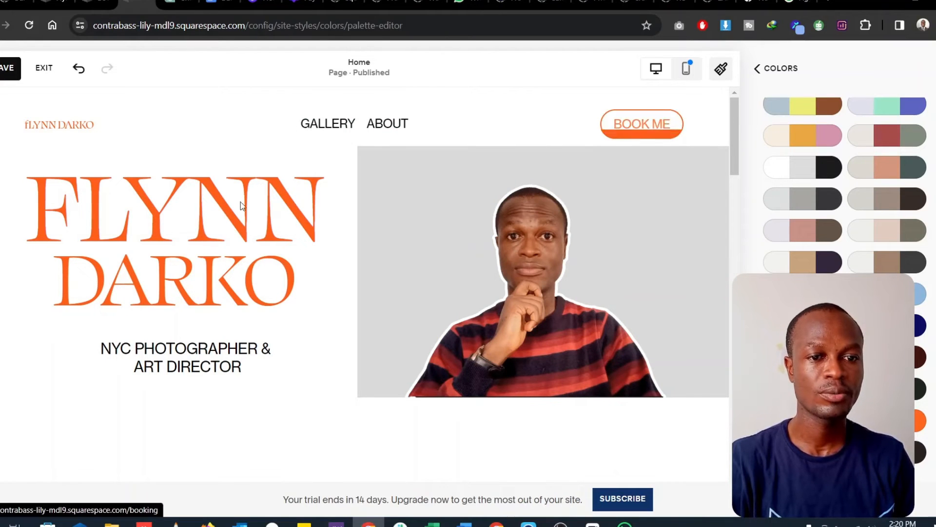
# - Check how the biography sections, booking banner and footer look in the new orange color palette
pyautogui.scroll(-12, 372, 259)
pyautogui.scroll(-5, 371, 256)
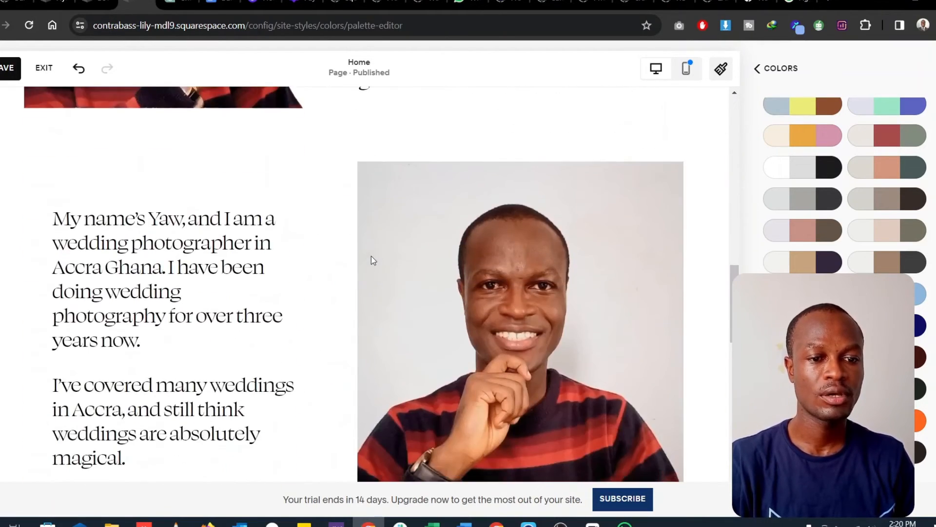
pyautogui.scroll(12, 371, 256)
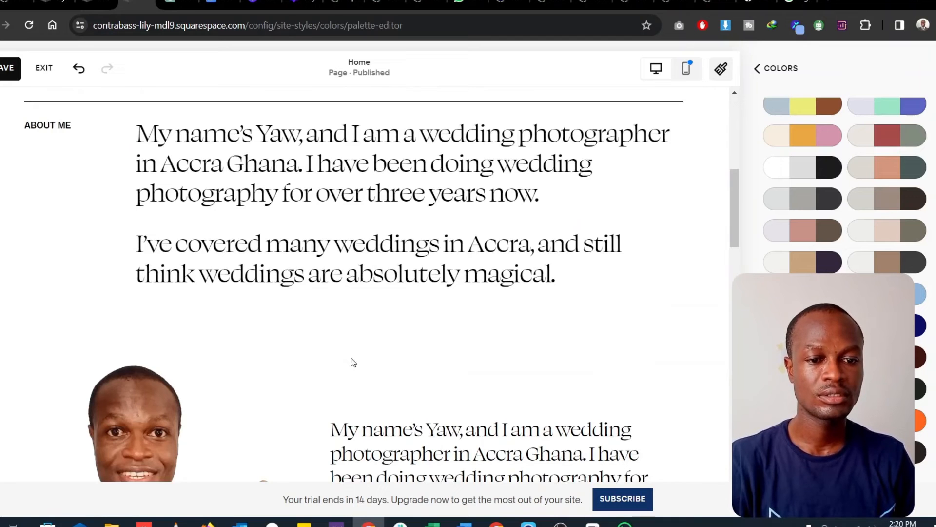
pyautogui.scroll(-15, 353, 362)
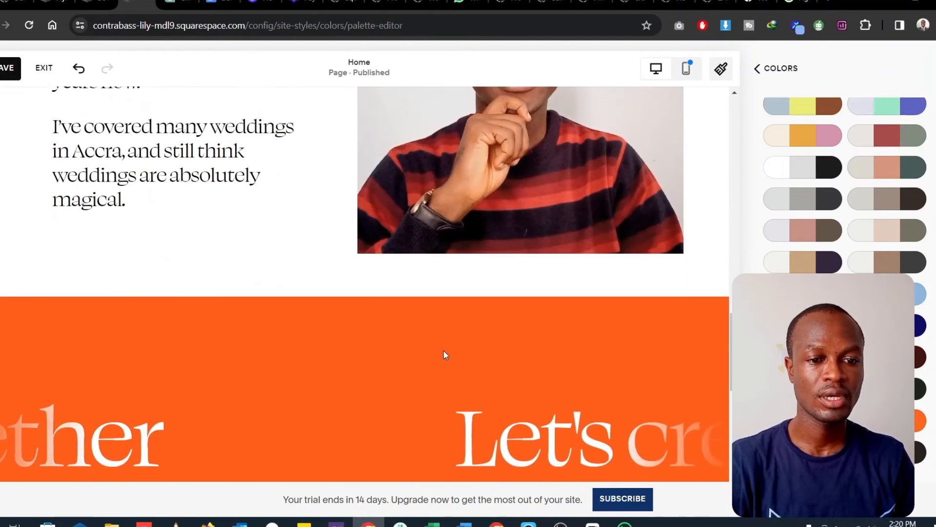
pyautogui.scroll(-8, 444, 351)
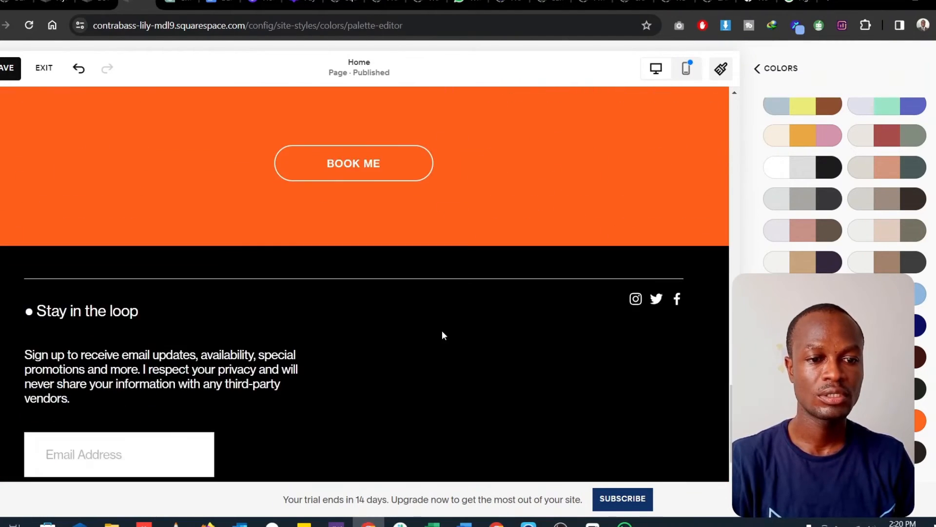
pyautogui.scroll(15, 442, 331)
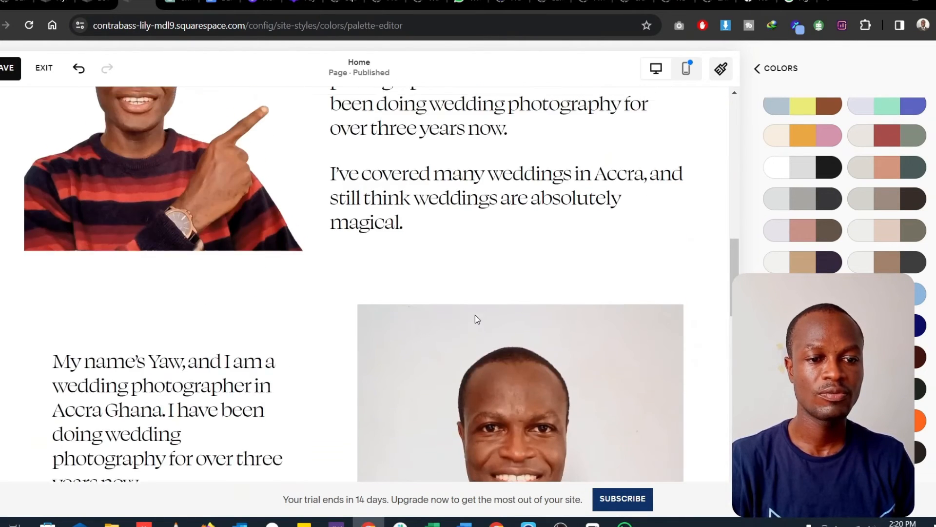
# - Close the Site Styles color settings and return to the home page editor at the biography sections
pyautogui.scroll(3, 475, 319)
pyautogui.scroll(-3, 233, 339)
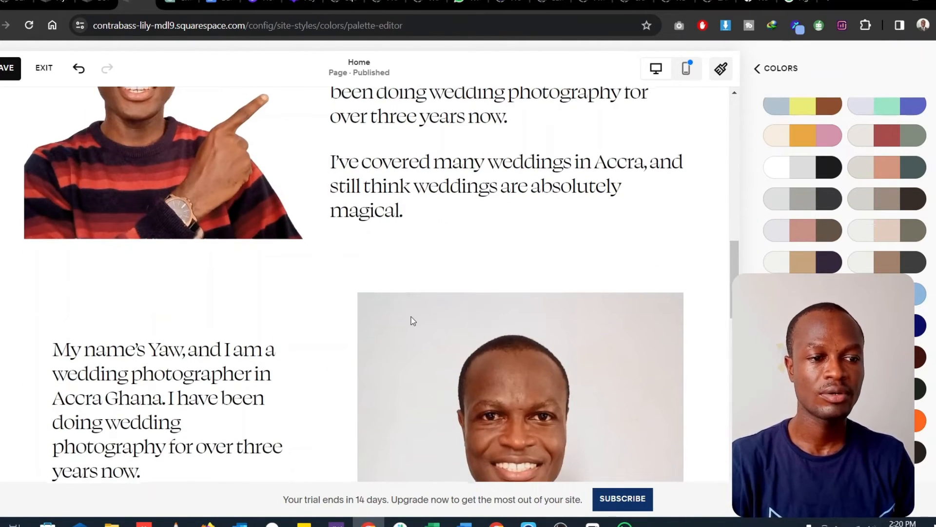
pyautogui.scroll(5, 412, 320)
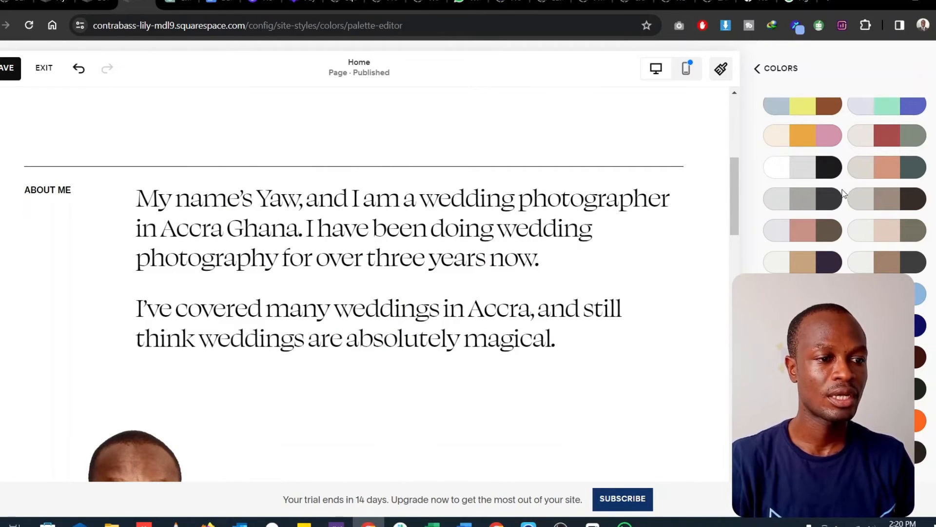
pyautogui.click(785, 64)
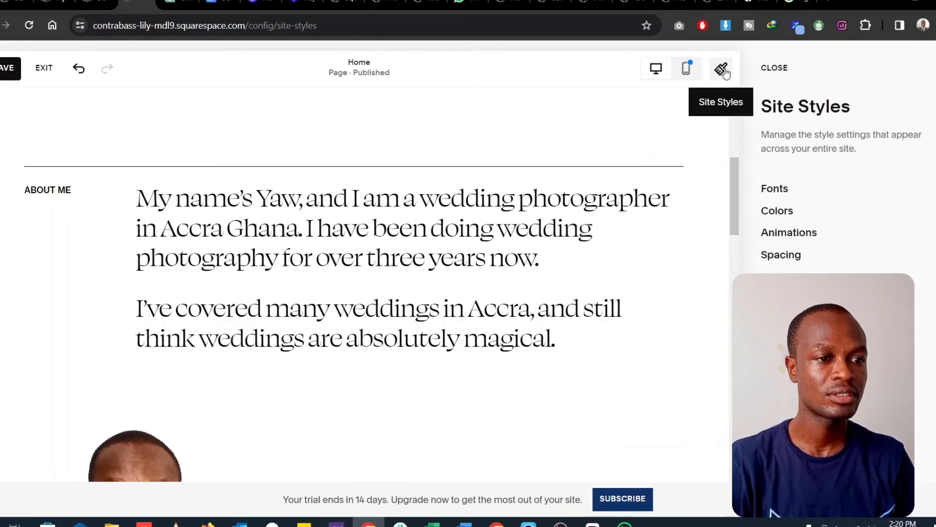
pyautogui.click(781, 70)
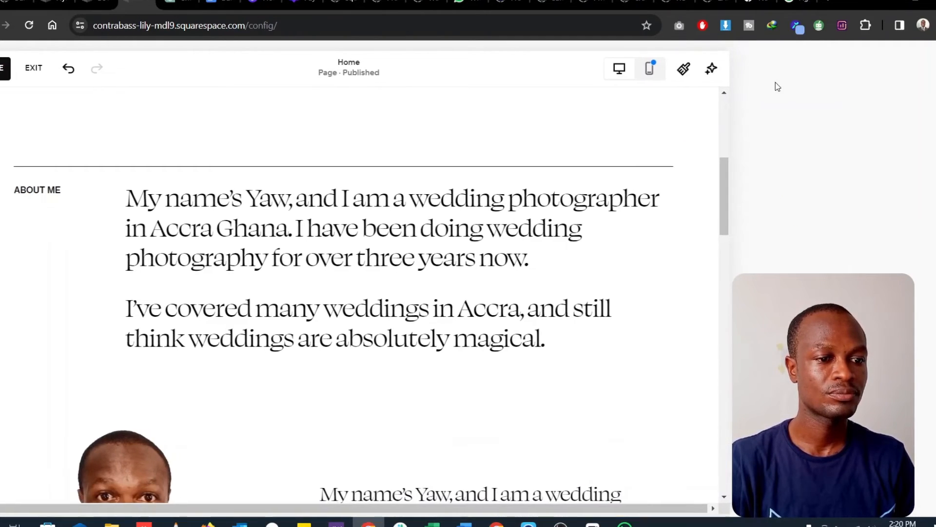
# - Apply the dark gray color theme with orange text to the section holding the two biography texts and portraits
pyautogui.scroll(-4, 465, 348)
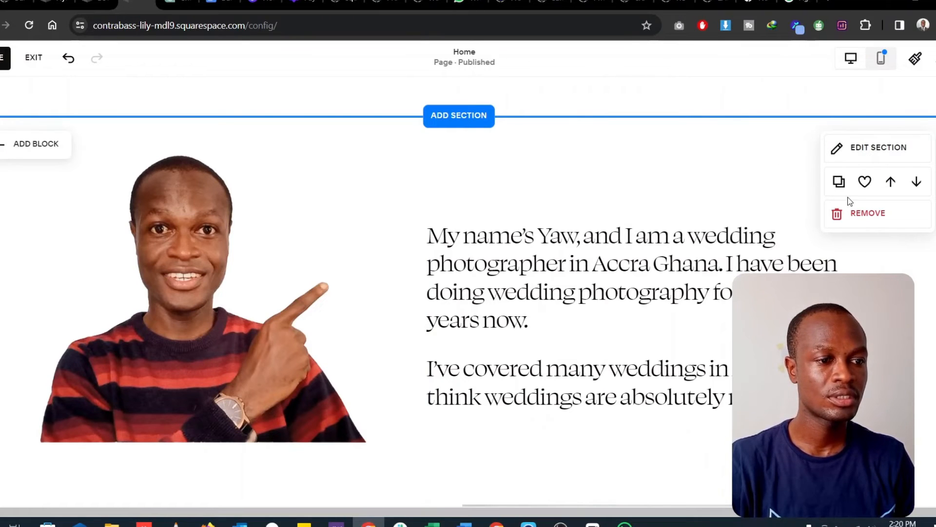
pyautogui.click(870, 151)
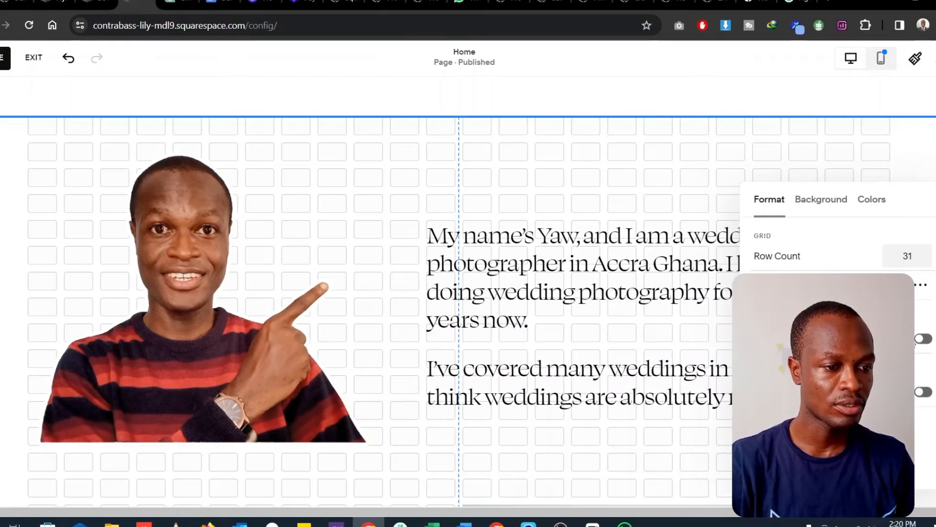
pyautogui.click(825, 203)
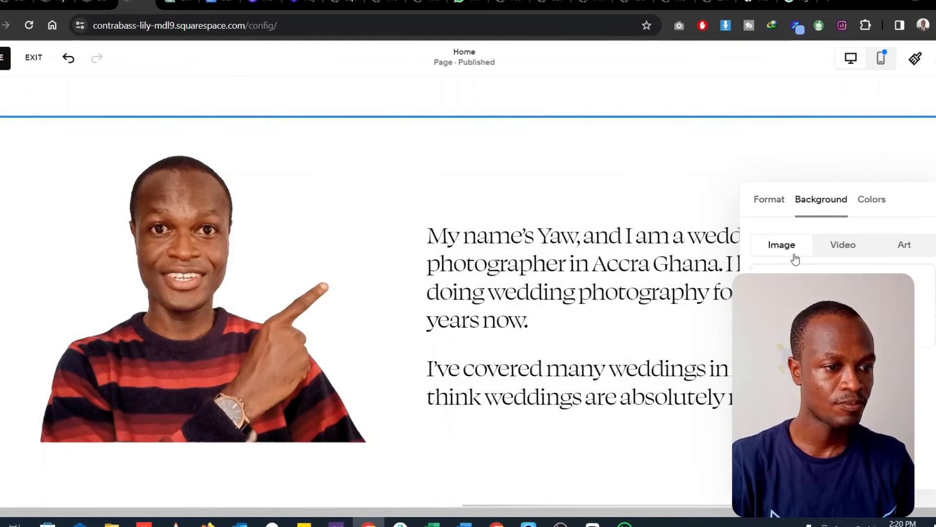
pyautogui.click(867, 208)
pyautogui.click(815, 199)
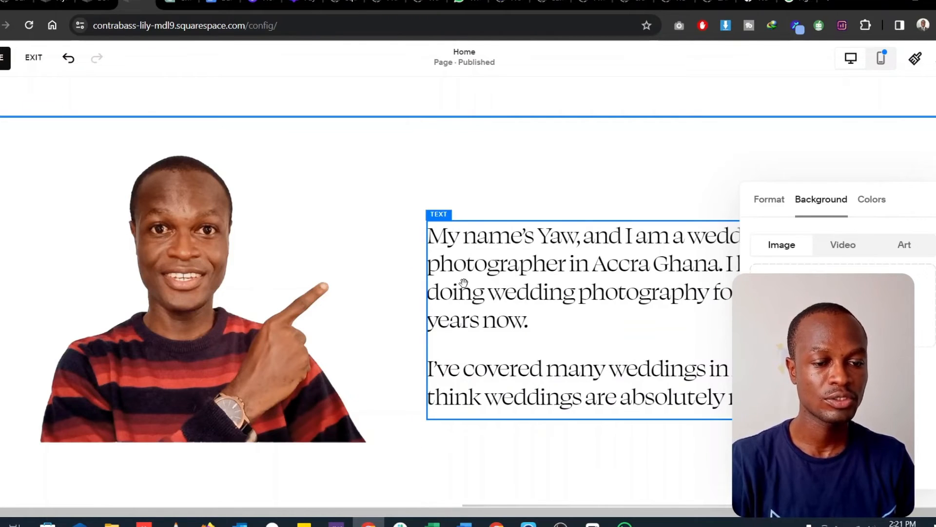
pyautogui.click(871, 201)
pyautogui.scroll(-5, 838, 249)
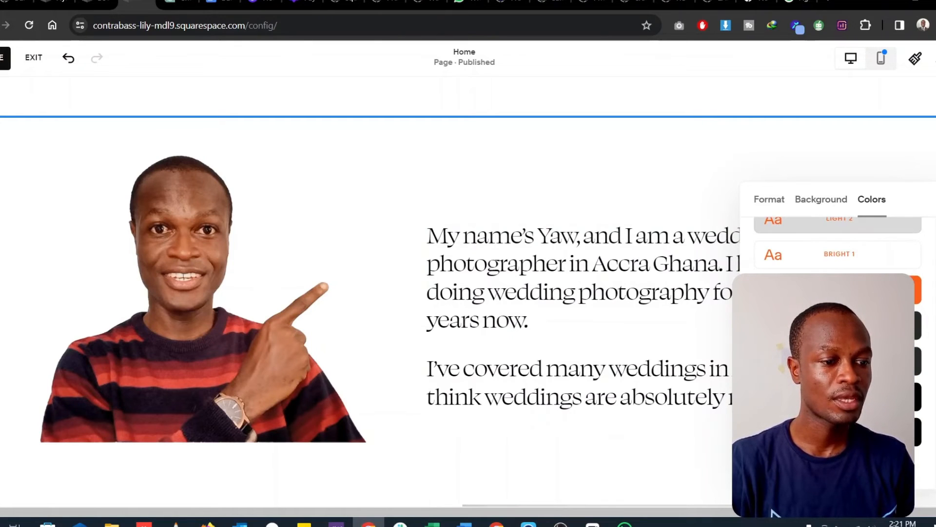
pyautogui.click(838, 361)
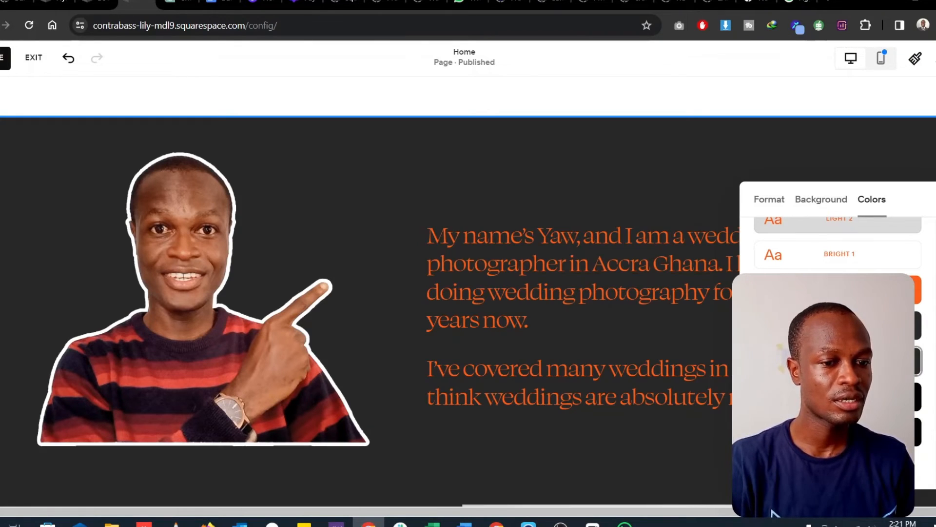
# - Set all text in the lower biography block, beside the portrait with gray background, to the palette's white
pyautogui.scroll(-5, 576, 377)
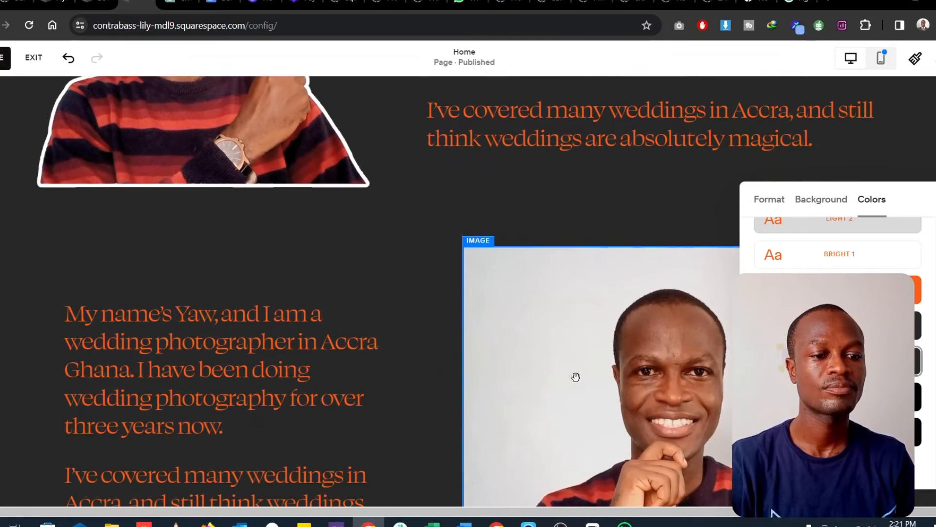
pyautogui.scroll(-4, 576, 376)
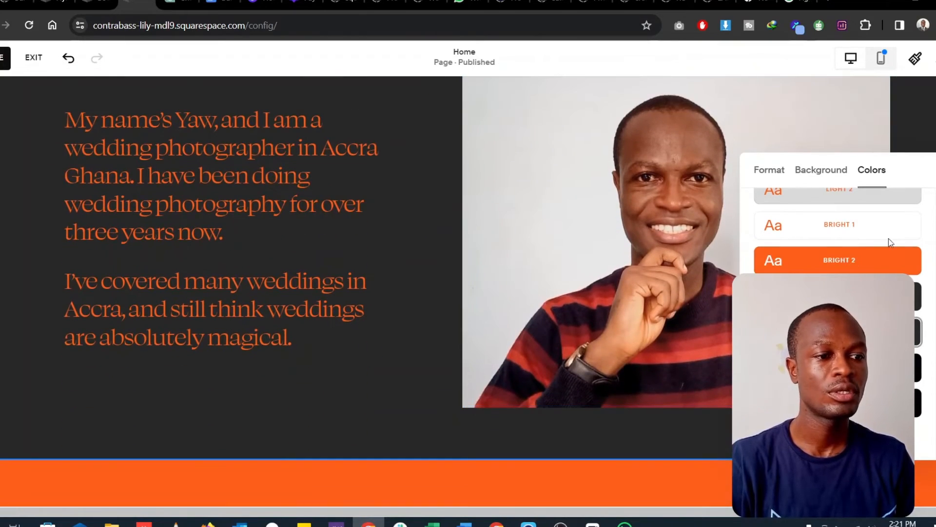
pyautogui.click(280, 278)
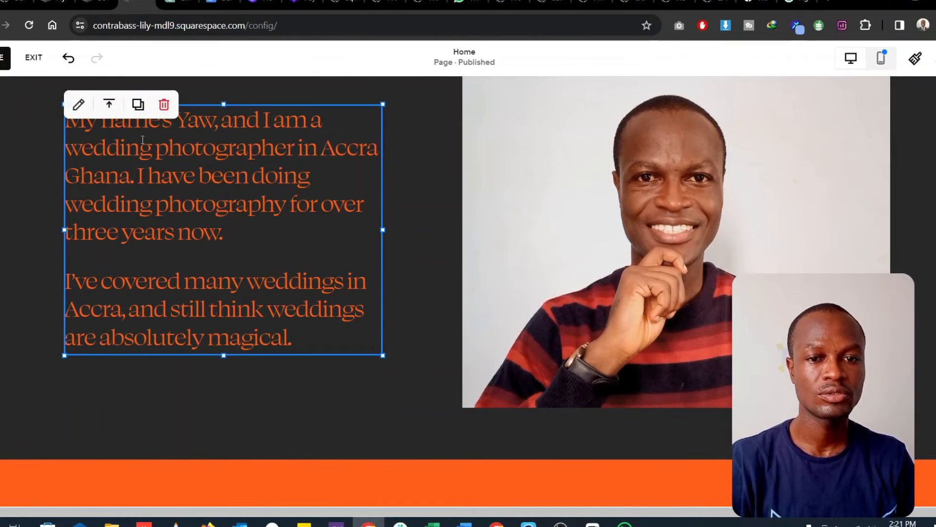
pyautogui.click(79, 103)
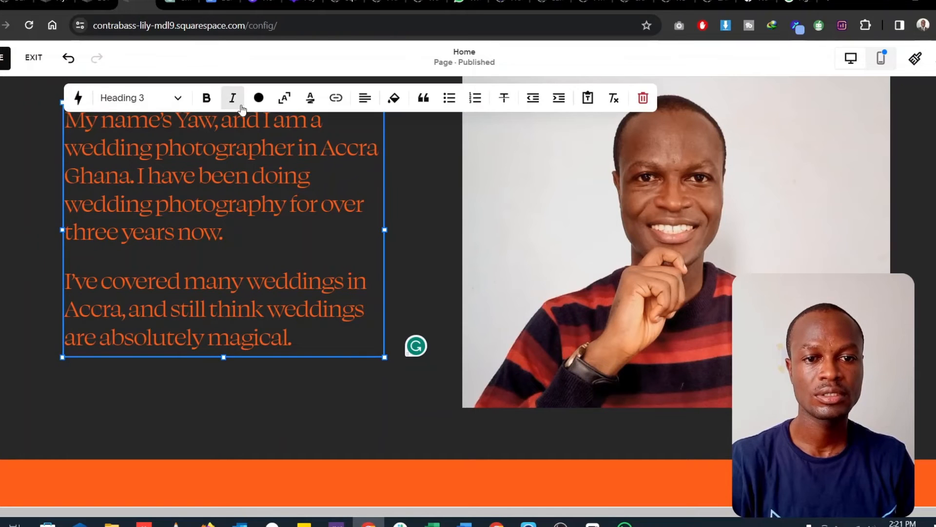
pyautogui.click(259, 97)
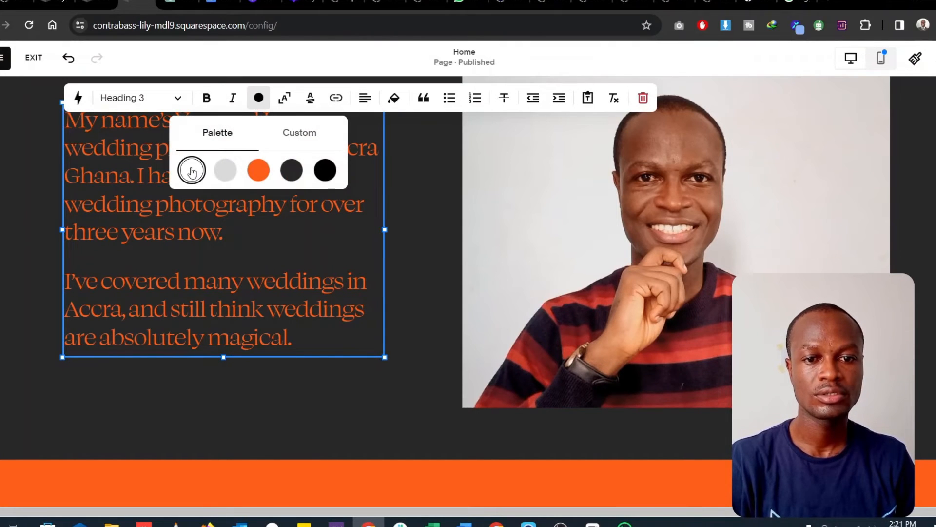
pyautogui.click(298, 143)
pyautogui.click(219, 141)
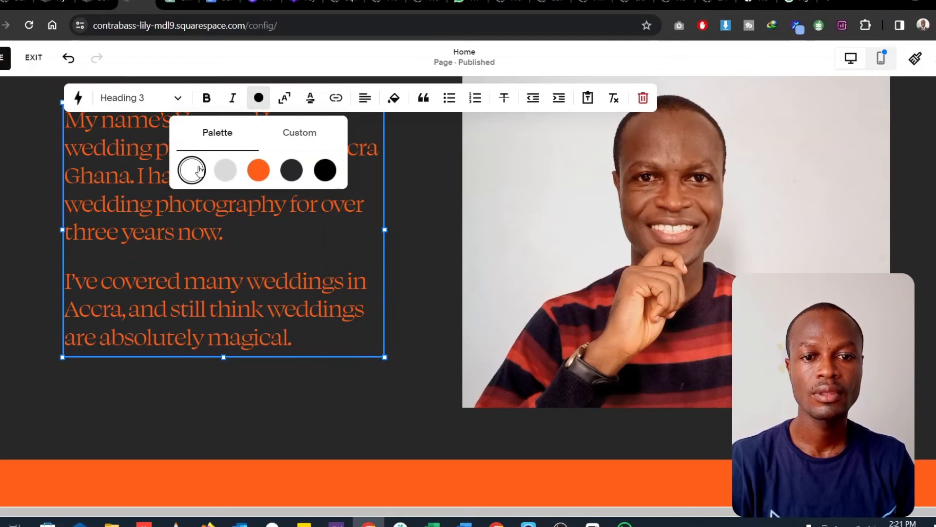
pyautogui.click(219, 256)
pyautogui.hotkey('ctrl', 'a')
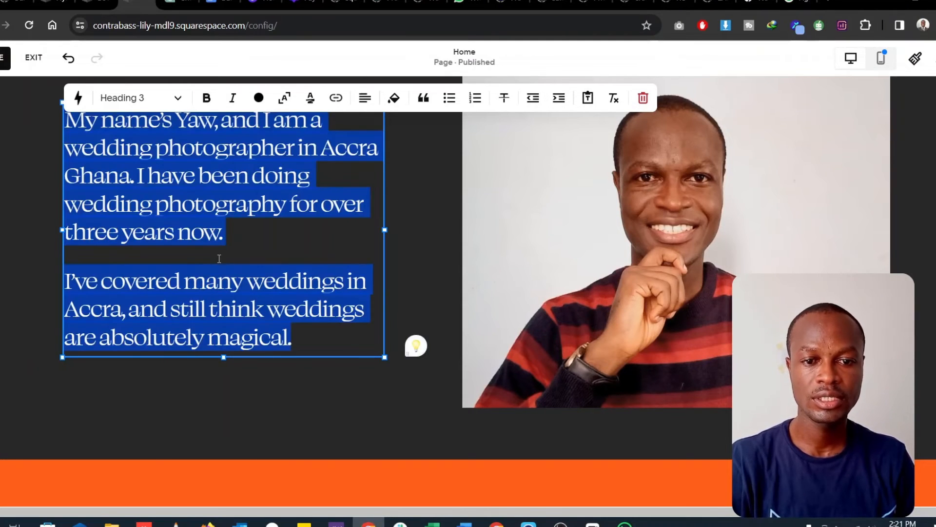
pyautogui.click(259, 98)
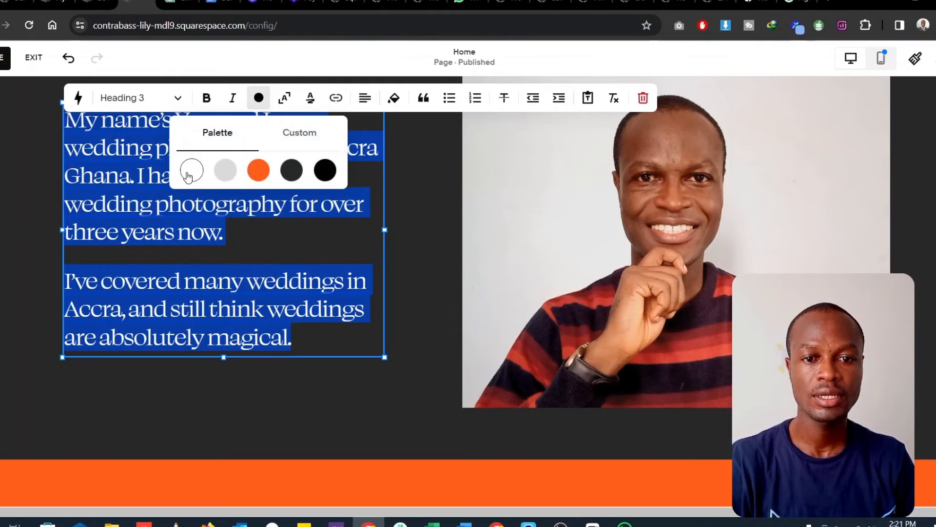
pyautogui.click(188, 172)
pyautogui.click(247, 280)
# - Set all text in the upper biography block, beside the pointing cut-out portrait, to the palette's white
pyautogui.scroll(3, 315, 307)
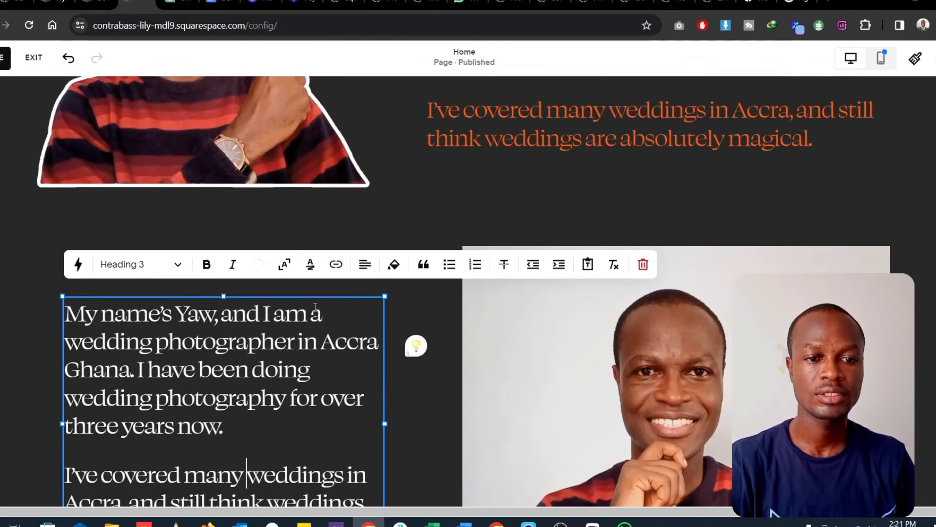
pyautogui.scroll(4, 535, 234)
pyautogui.click(564, 234)
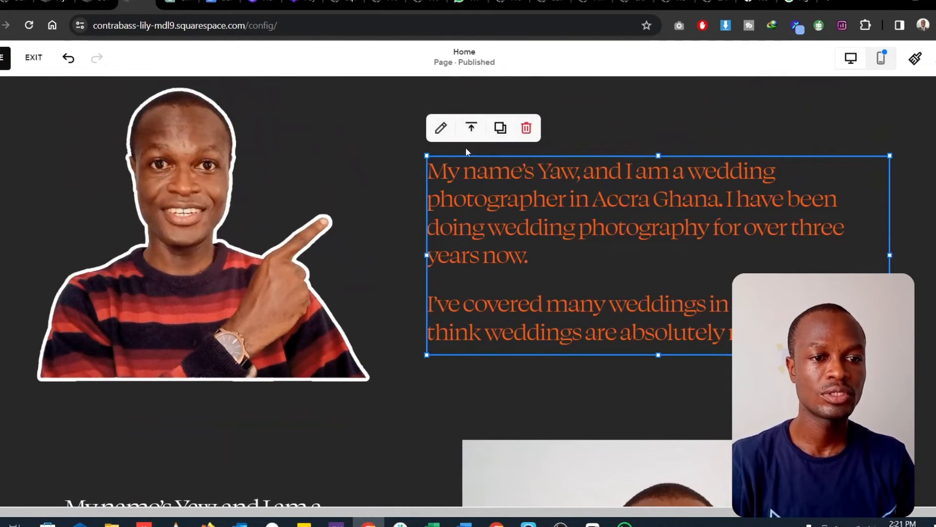
pyautogui.click(440, 128)
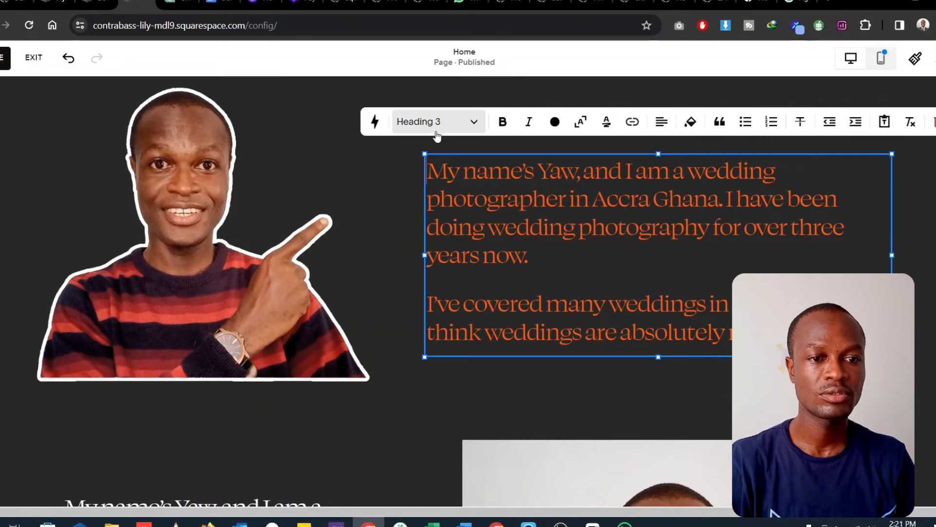
pyautogui.click(555, 122)
pyautogui.click(499, 282)
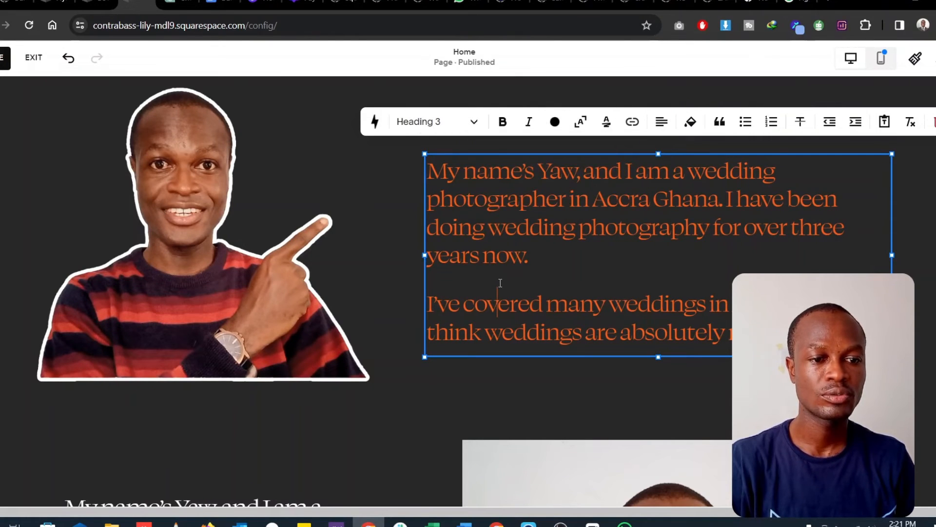
pyautogui.hotkey('ctrl', 'a')
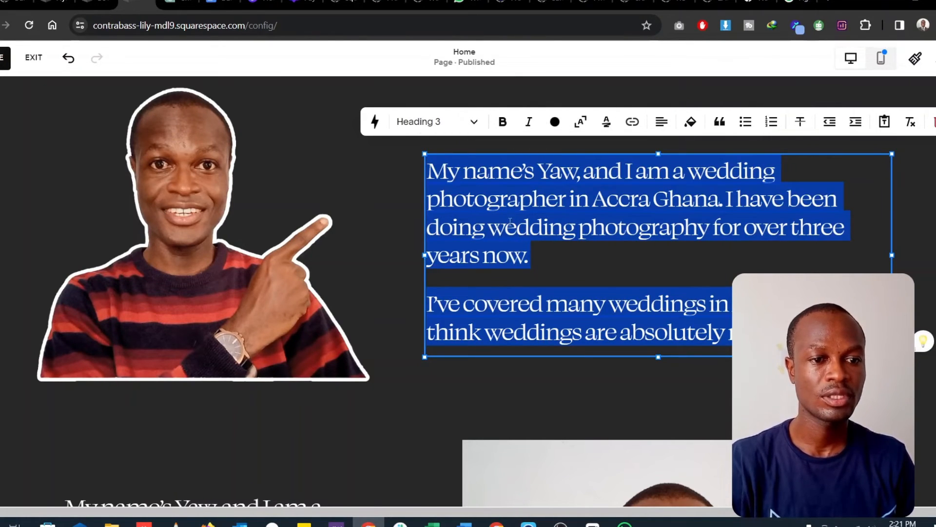
pyautogui.click(555, 122)
pyautogui.click(488, 192)
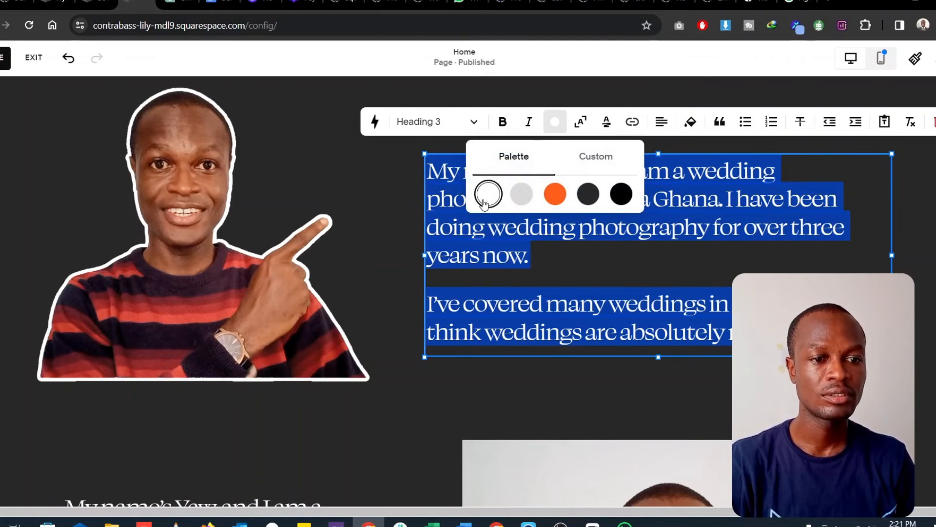
pyautogui.click(503, 271)
# - Review the recolored biography section, booking banner, site footer in its editing mode, and the header and opening section
pyautogui.scroll(6, 346, 320)
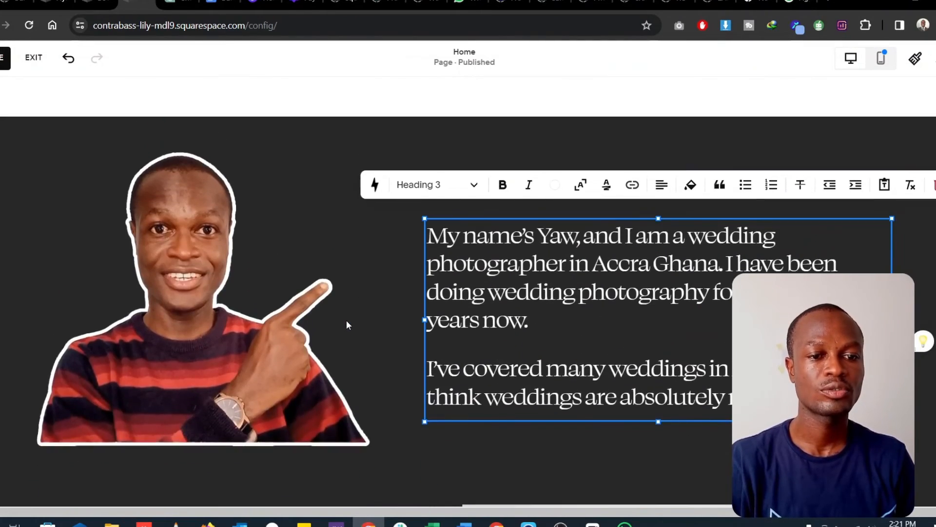
pyautogui.scroll(-15, 347, 319)
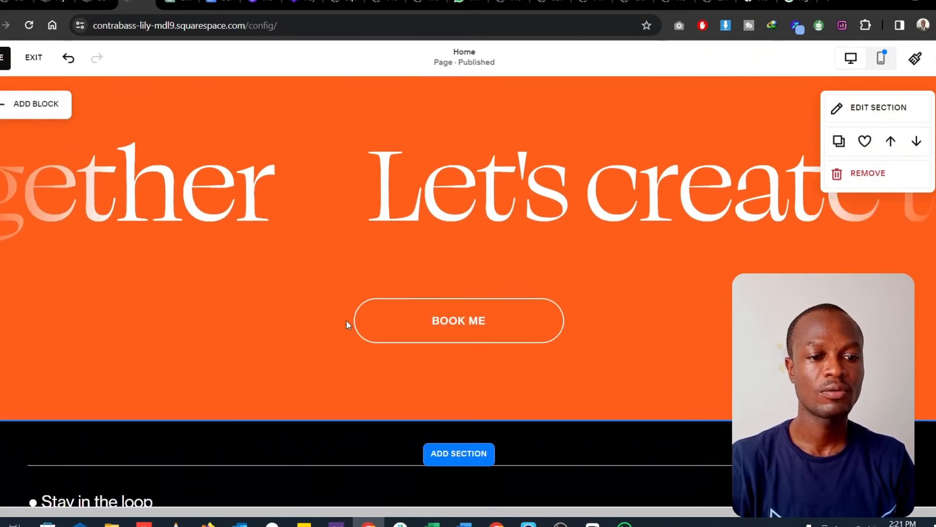
pyautogui.scroll(-5, 346, 320)
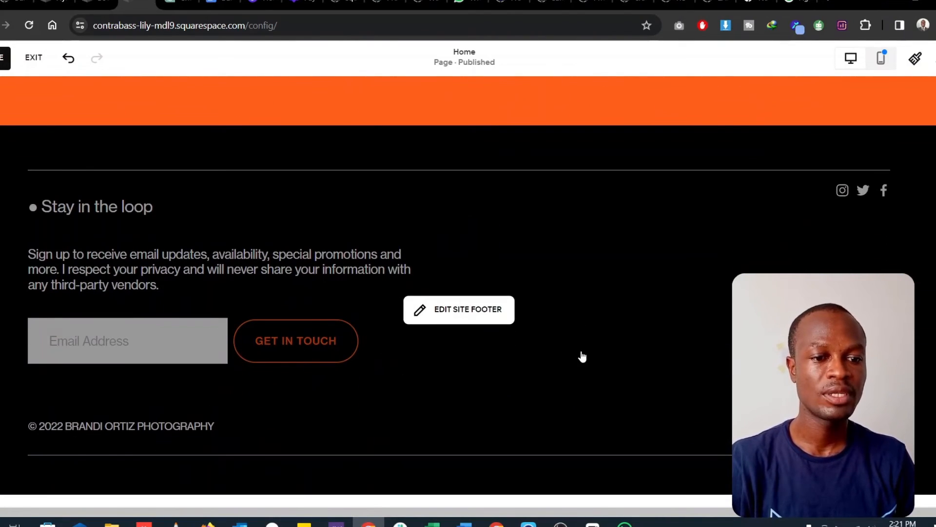
pyautogui.click(460, 312)
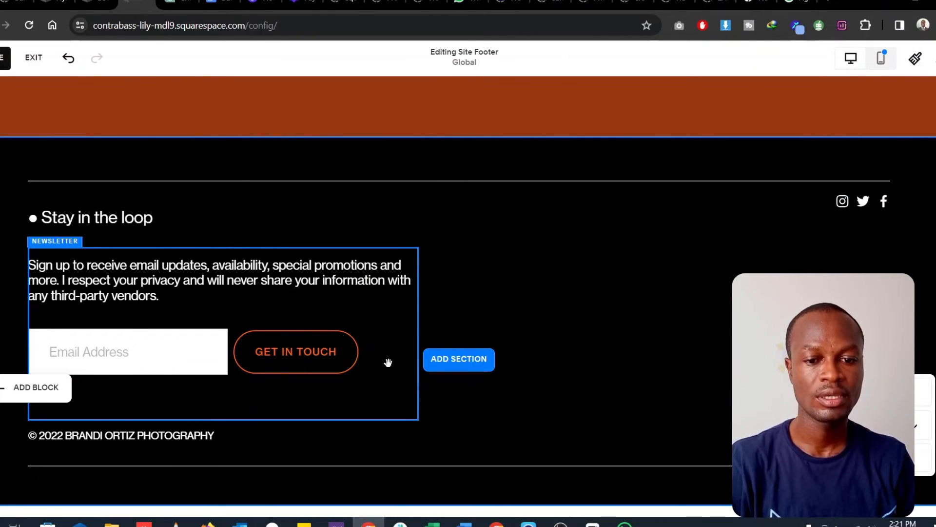
pyautogui.scroll(3, 696, 345)
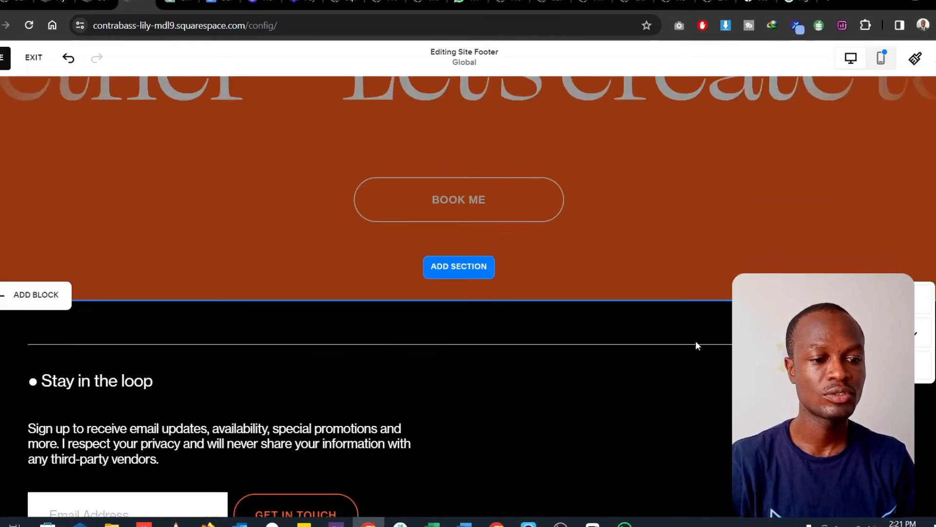
pyautogui.scroll(20, 696, 346)
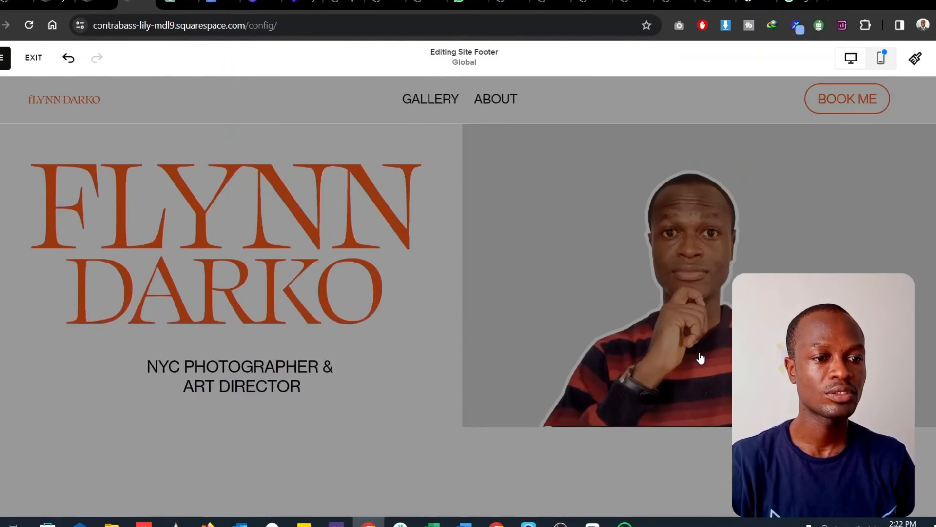
pyautogui.scroll(1, 701, 359)
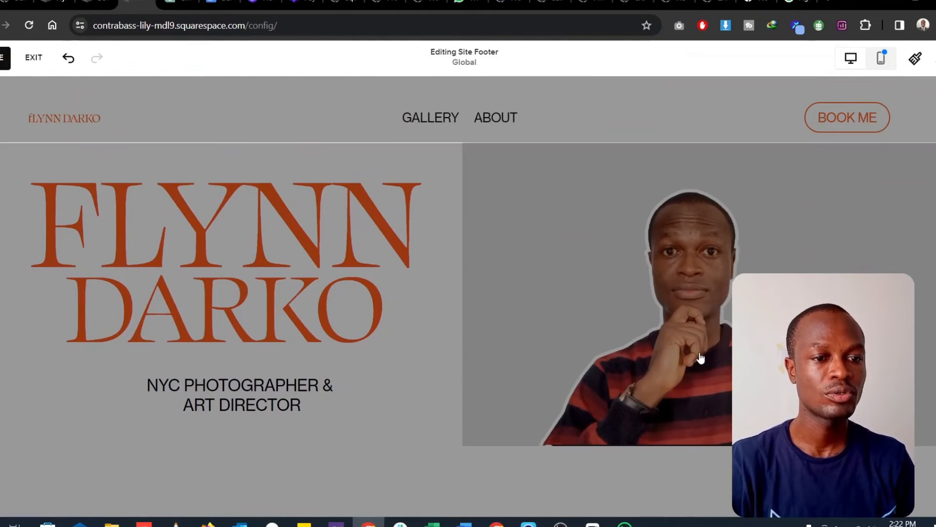
pyautogui.click(425, 297)
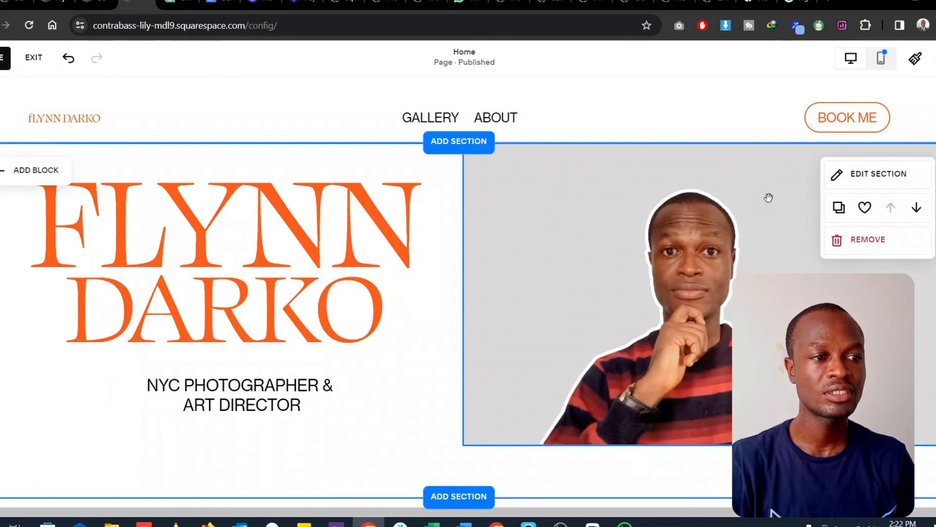
# - Save the home page changes and switch the editor to the mobile view
pyautogui.moveTo(886, 93)
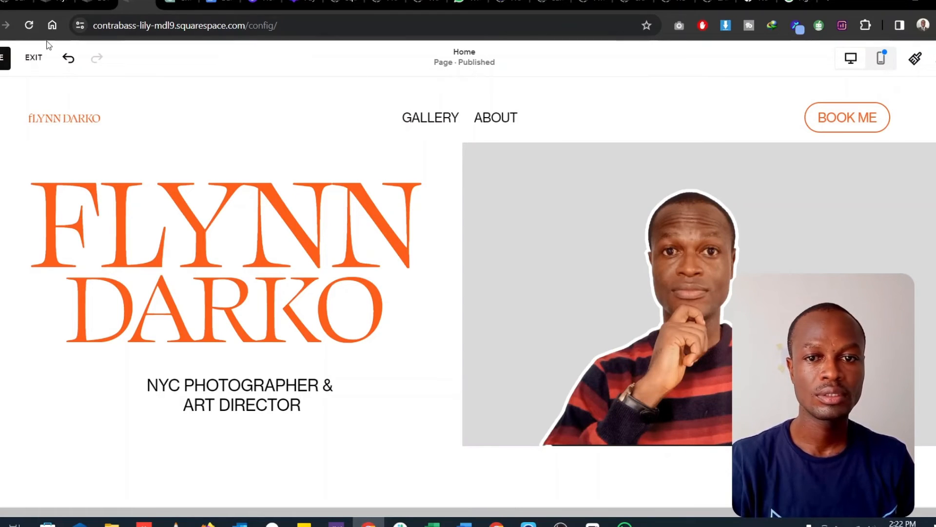
pyautogui.click(2, 59)
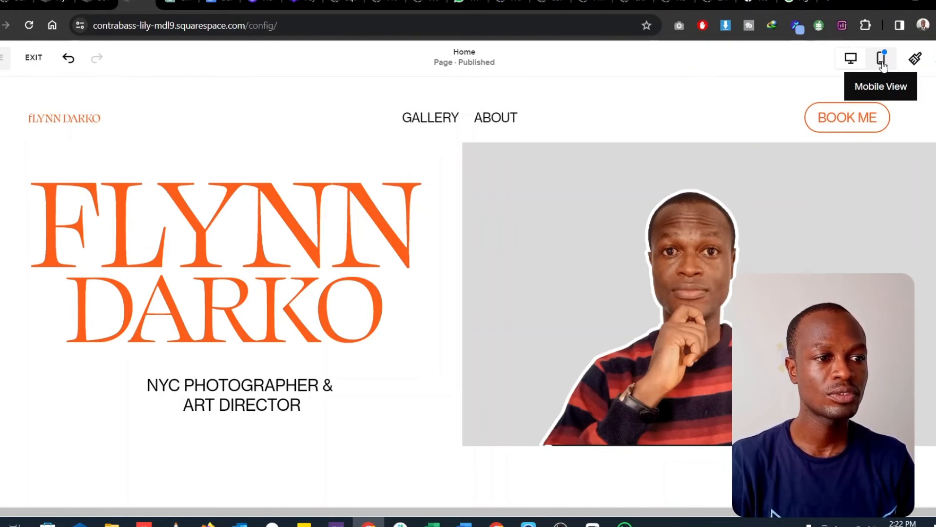
pyautogui.click(883, 60)
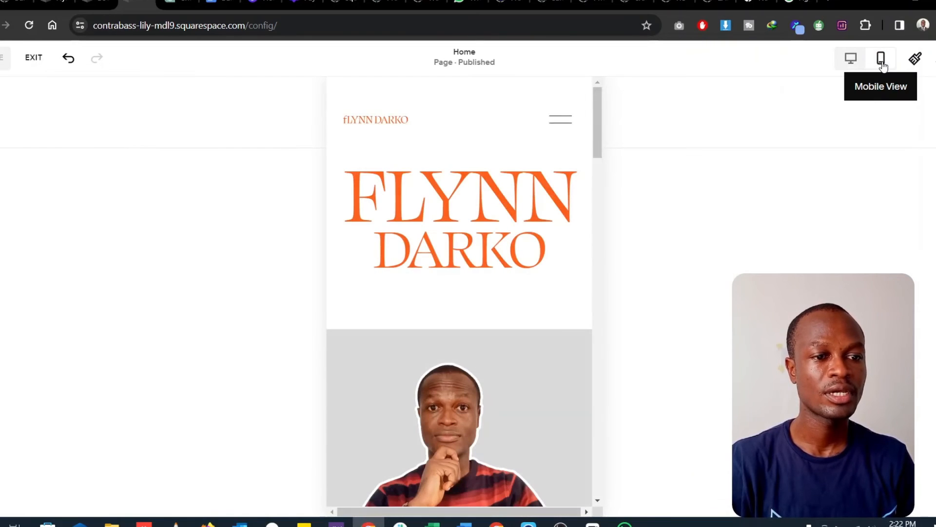
# - Shorten the About Me text block to just below its last line and reduce its section's height to remove the empty space
pyautogui.scroll(-3, 488, 287)
pyautogui.scroll(-10, 473, 287)
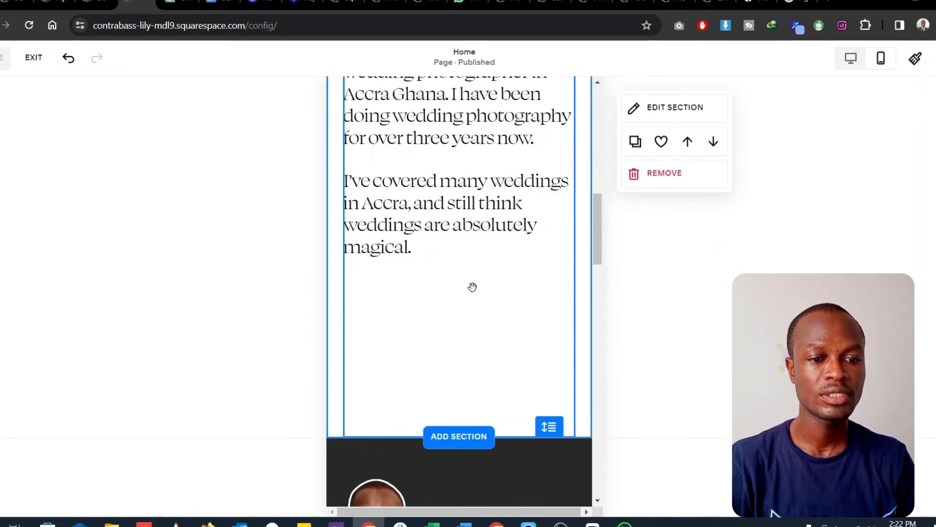
pyautogui.scroll(3, 472, 293)
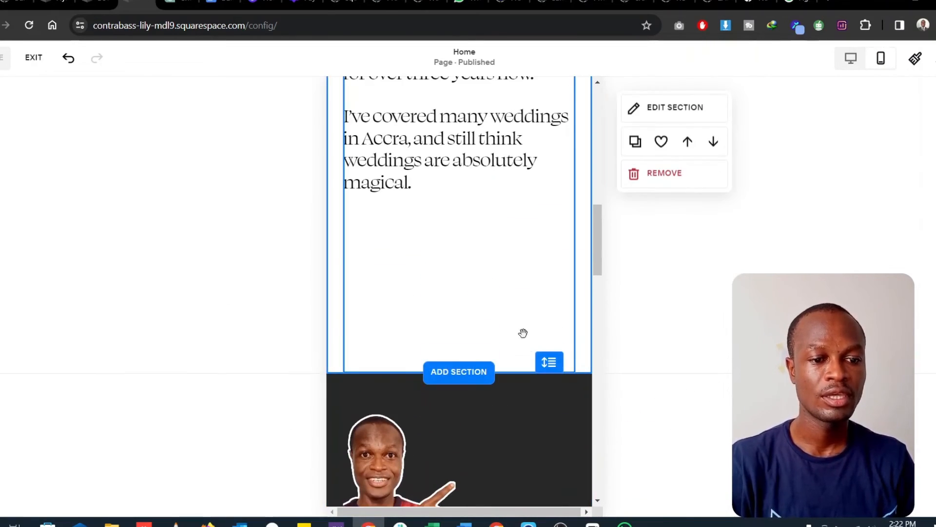
pyautogui.moveTo(547, 362)
pyautogui.mouseDown()
pyautogui.moveTo(545, 350)
pyautogui.moveTo(550, 372)
pyautogui.mouseUp()
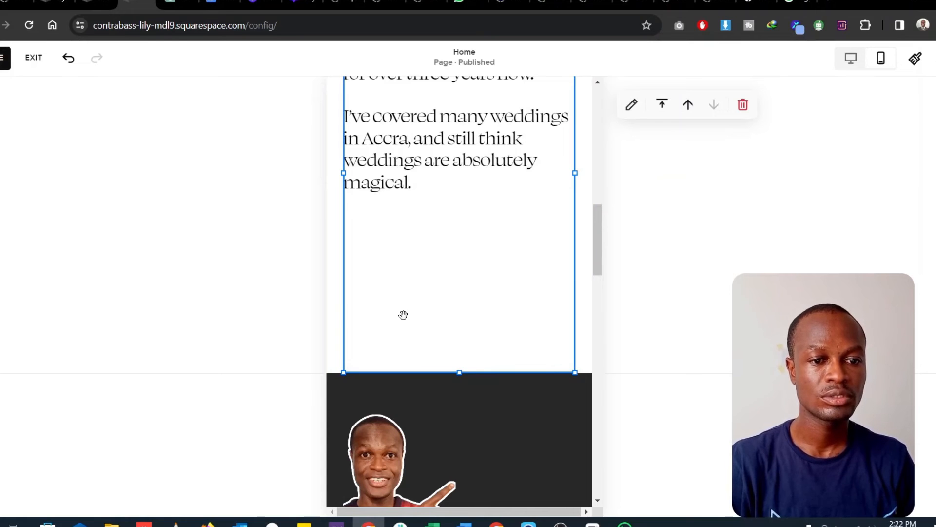
pyautogui.moveTo(461, 363); pyautogui.dragTo(457, 222)
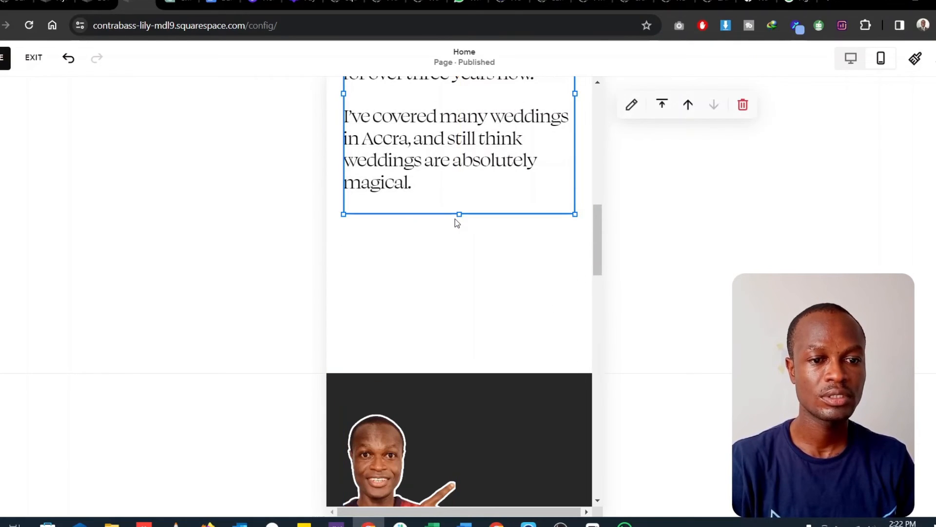
pyautogui.click(458, 334)
pyautogui.moveTo(550, 363); pyautogui.dragTo(549, 241)
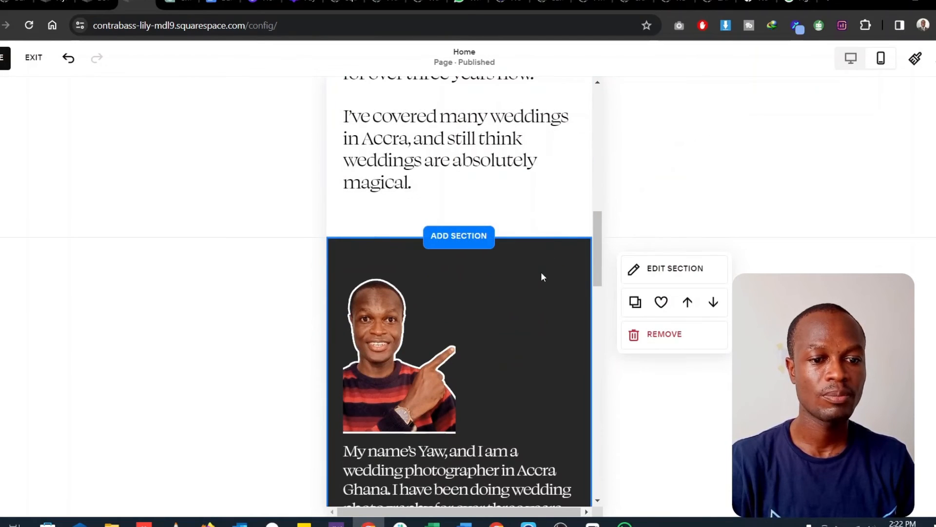
# - Widen the pointing cut-out portrait to the full content width of the mobile layout and check the sections below it
pyautogui.click(422, 373)
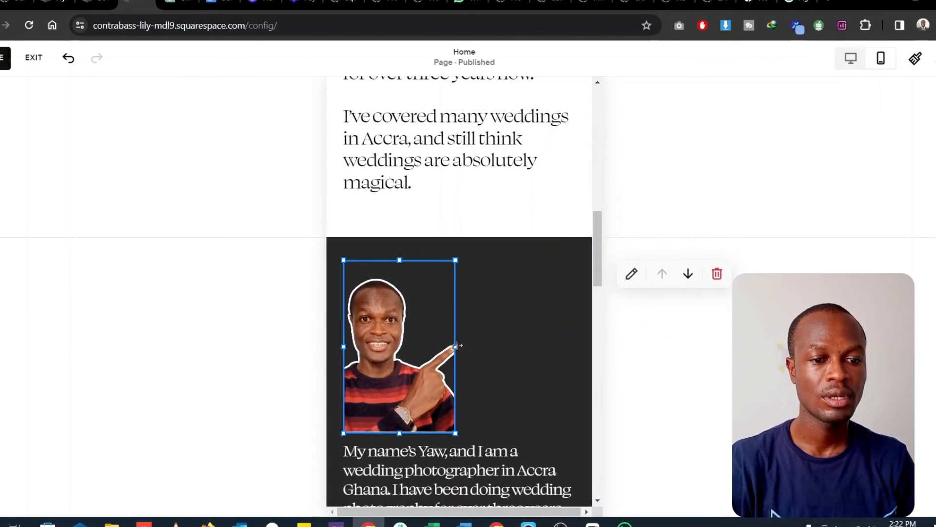
pyautogui.moveTo(456, 345); pyautogui.dragTo(602, 357)
pyautogui.scroll(-10, 559, 371)
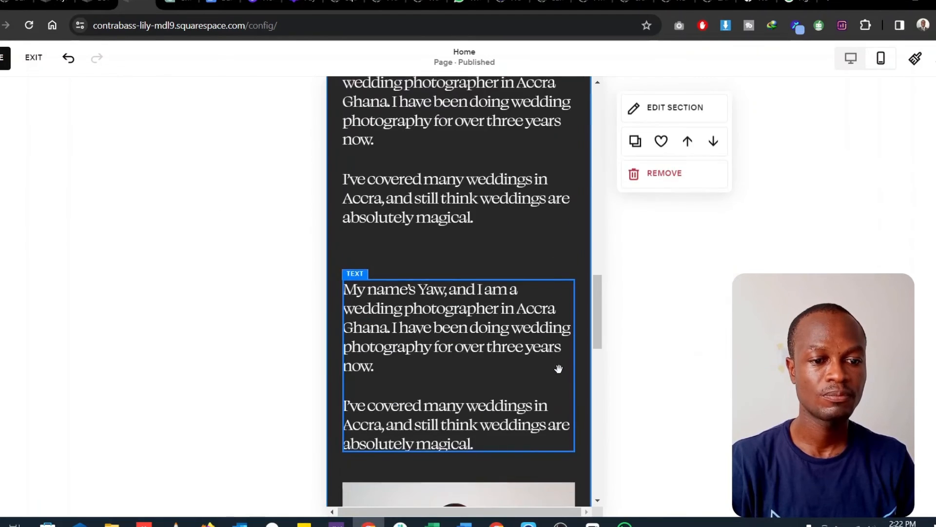
pyautogui.scroll(-6, 518, 346)
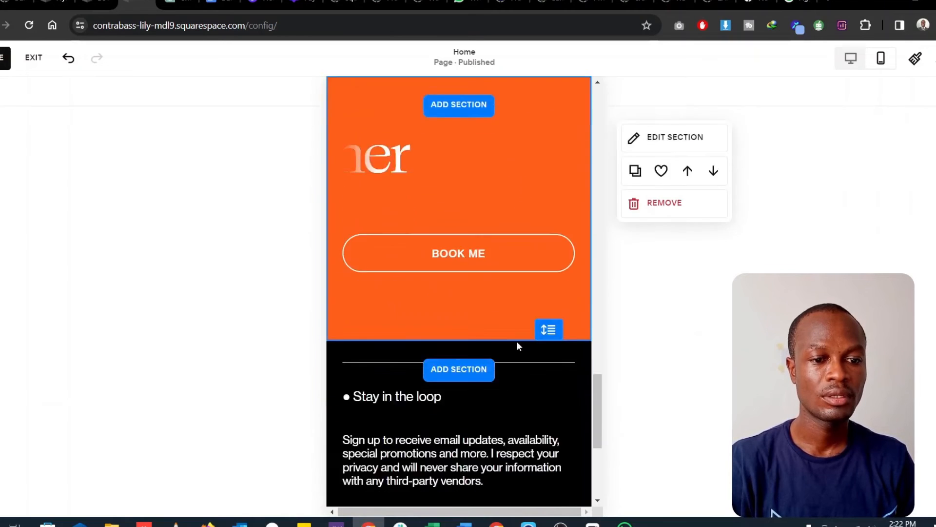
pyautogui.scroll(12, 517, 341)
pyautogui.scroll(10, 517, 338)
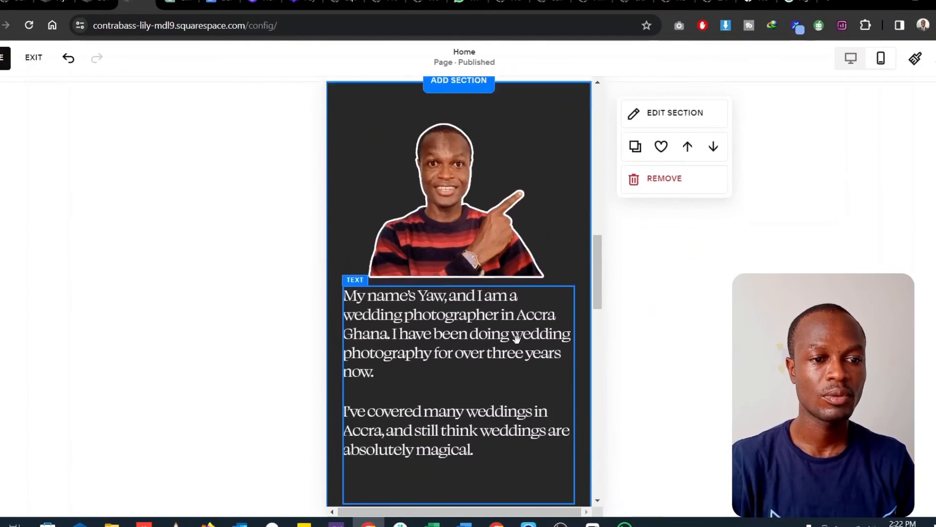
# - Return to the desktop view, check the opening section, save the home page changes and exit editing
pyautogui.click(851, 58)
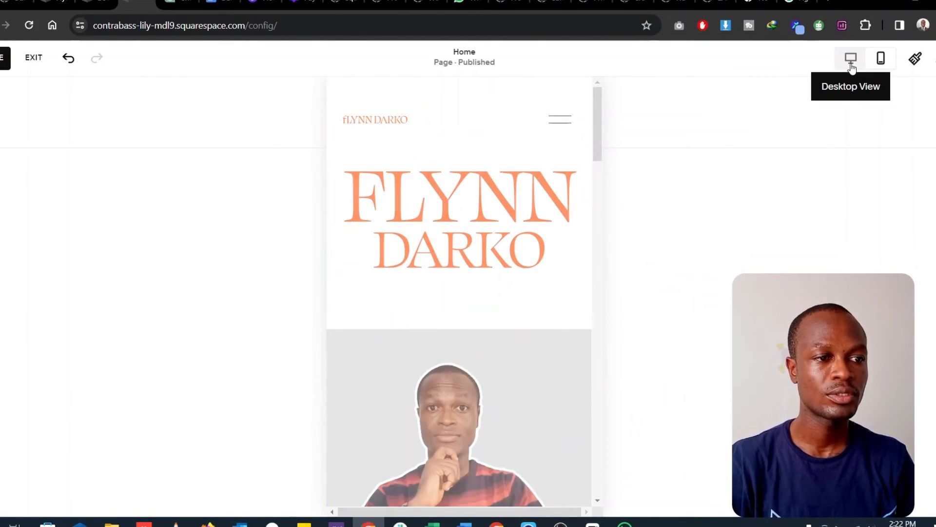
pyautogui.scroll(-10, 336, 327)
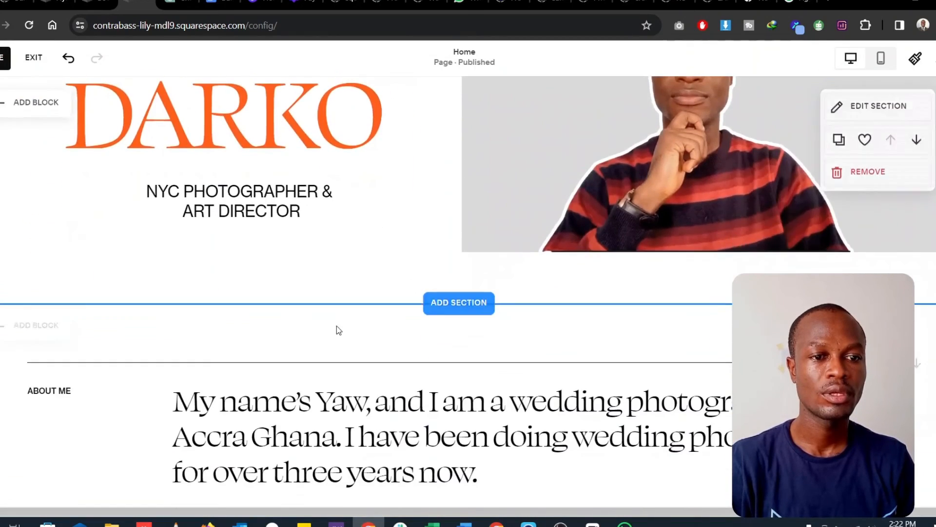
pyautogui.scroll(10, 336, 320)
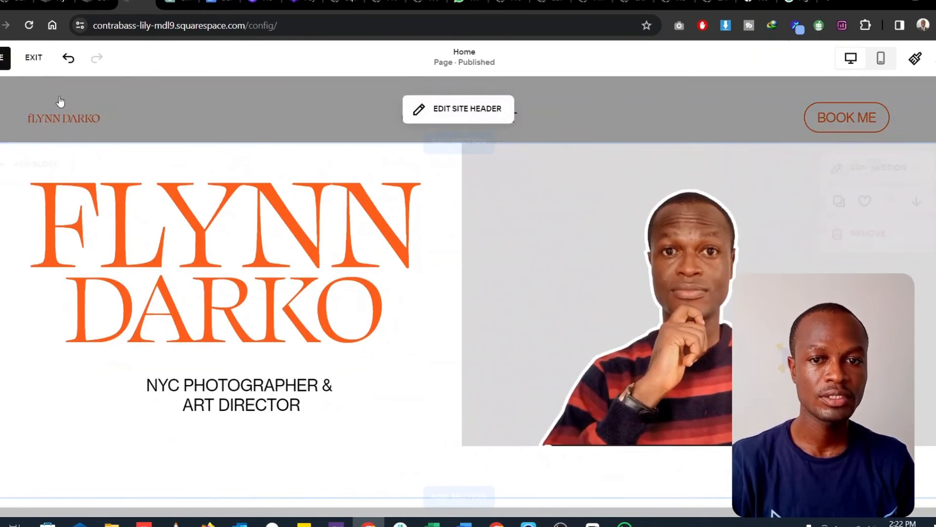
pyautogui.click(4, 58)
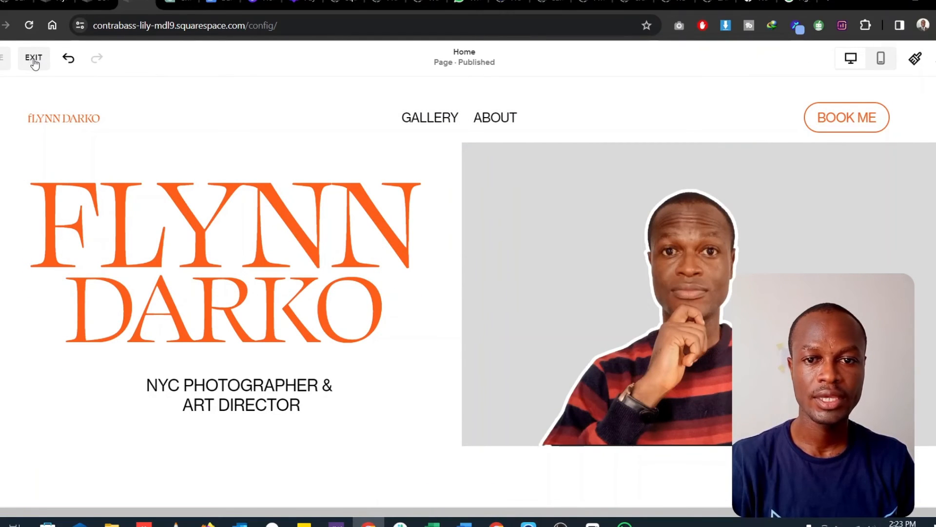
pyautogui.click(34, 59)
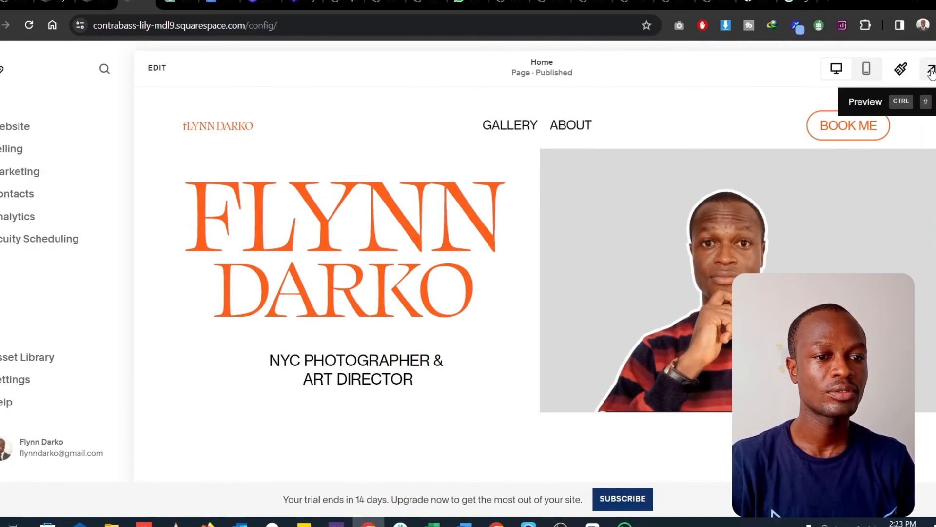
# - Preview the home page full screen and review its biography sections, booking banner and footer
pyautogui.click(932, 70)
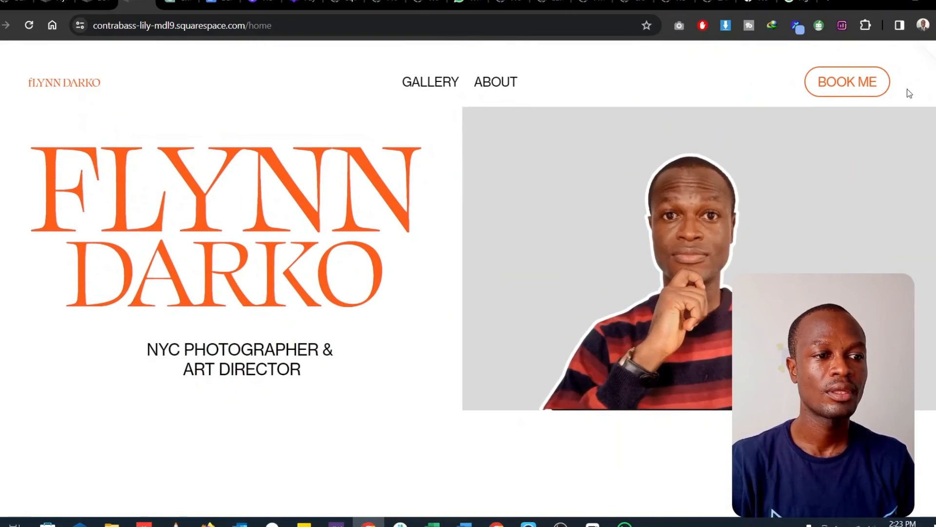
pyautogui.scroll(-10, 386, 348)
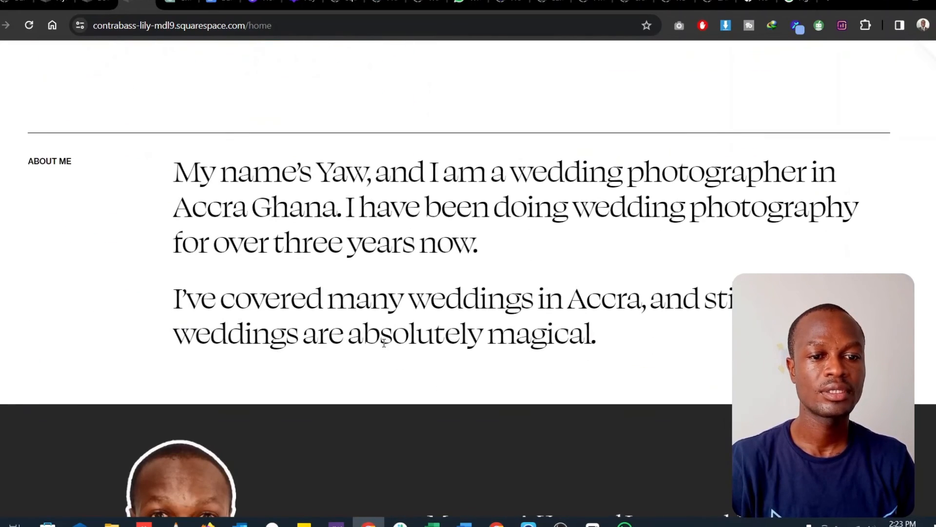
pyautogui.scroll(-10, 385, 347)
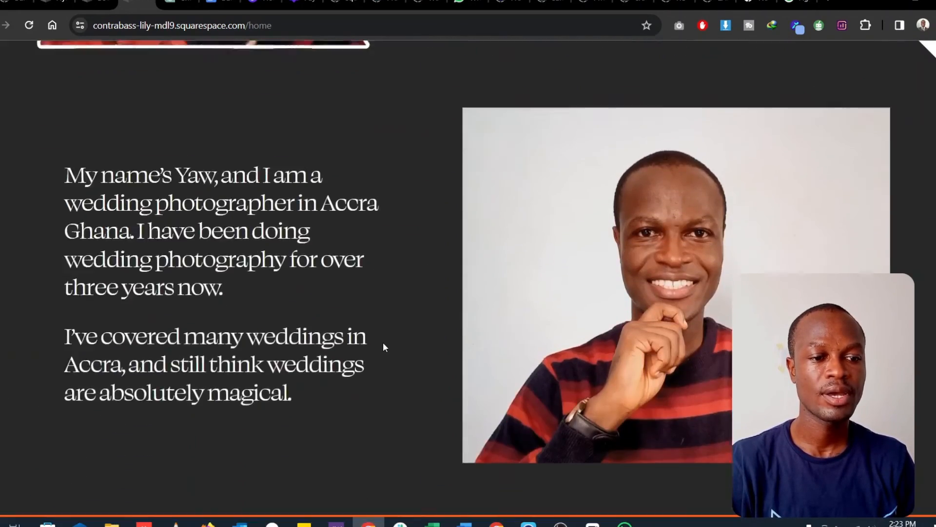
pyautogui.scroll(-10, 384, 346)
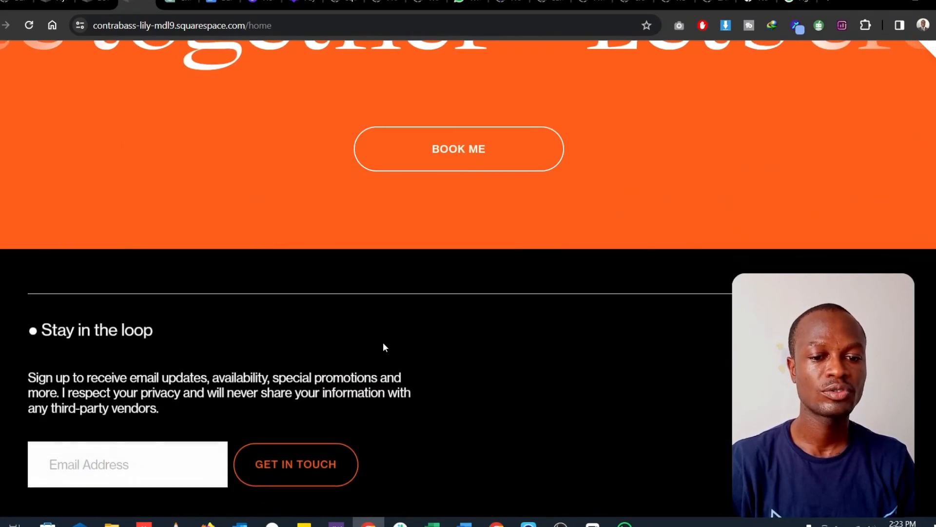
pyautogui.scroll(20, 383, 347)
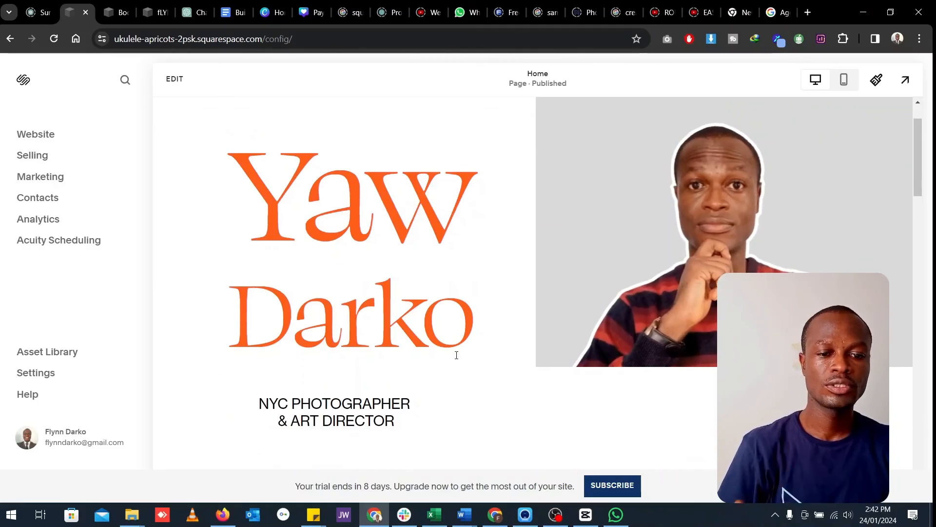
# - Look over the home page, open the About page and examine its heading, photos, services list and testimonial
pyautogui.scroll(-10, 459, 356)
pyautogui.scroll(8, 459, 361)
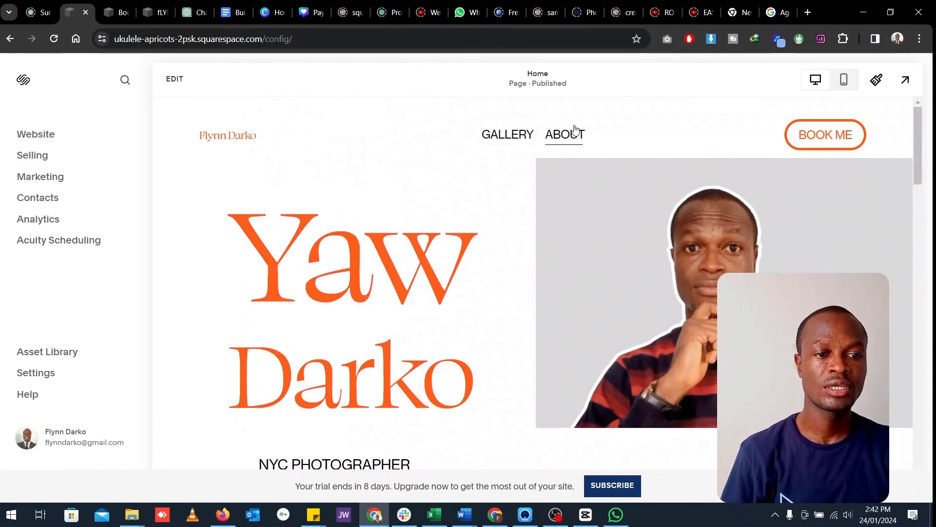
pyautogui.click(573, 135)
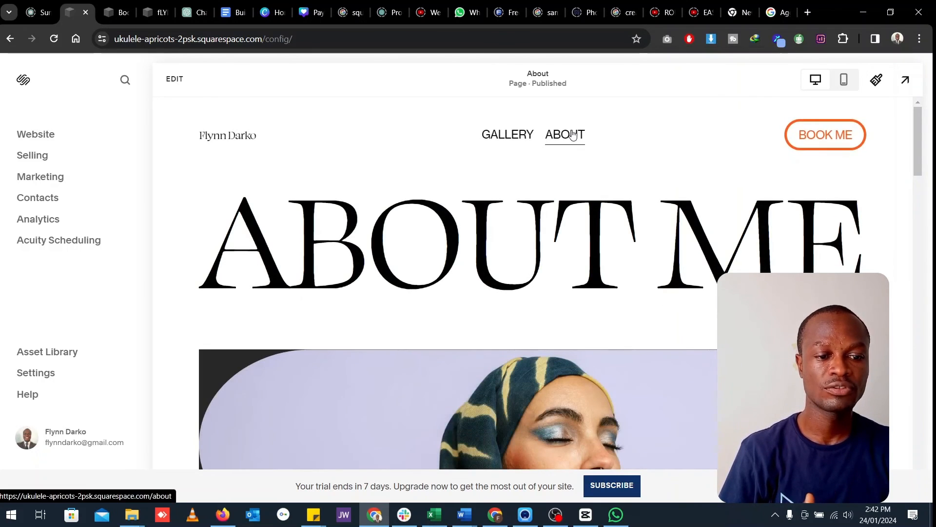
pyautogui.scroll(-3, 545, 264)
pyautogui.scroll(-10, 545, 265)
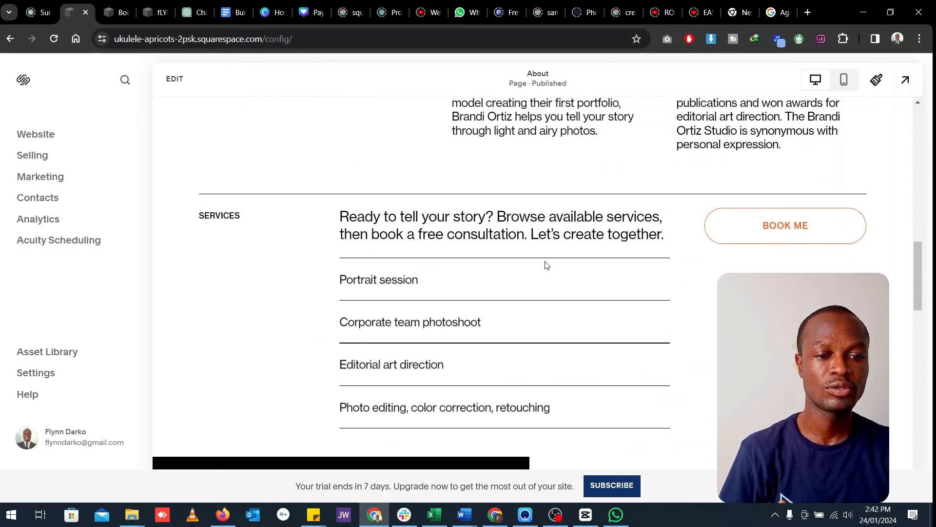
pyautogui.scroll(-4, 545, 264)
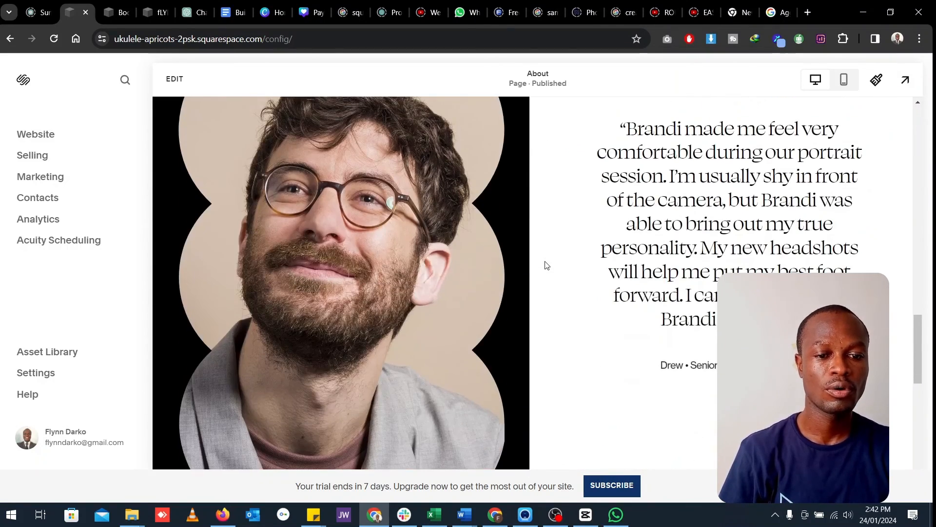
pyautogui.scroll(4, 545, 264)
pyautogui.scroll(12, 545, 265)
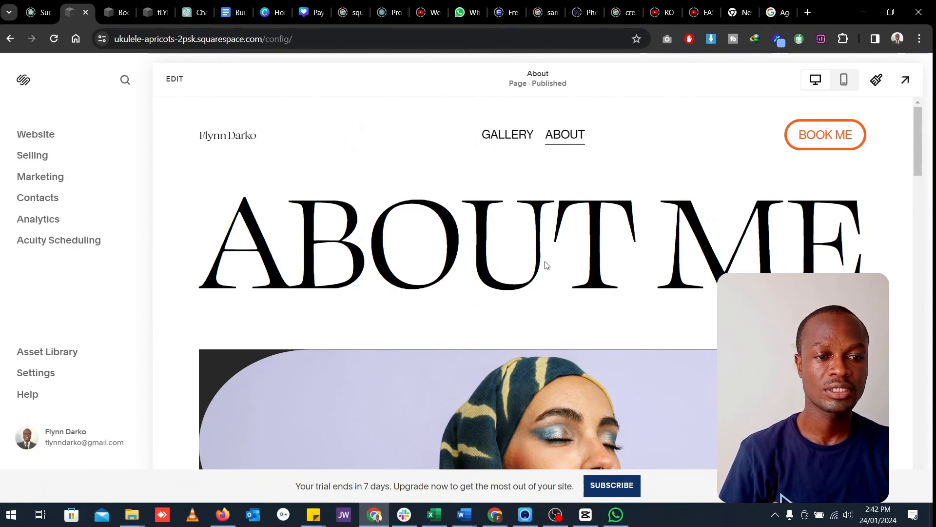
# - Open the Gallery page and examine its heading and captioned portrait photos
pyautogui.click(517, 145)
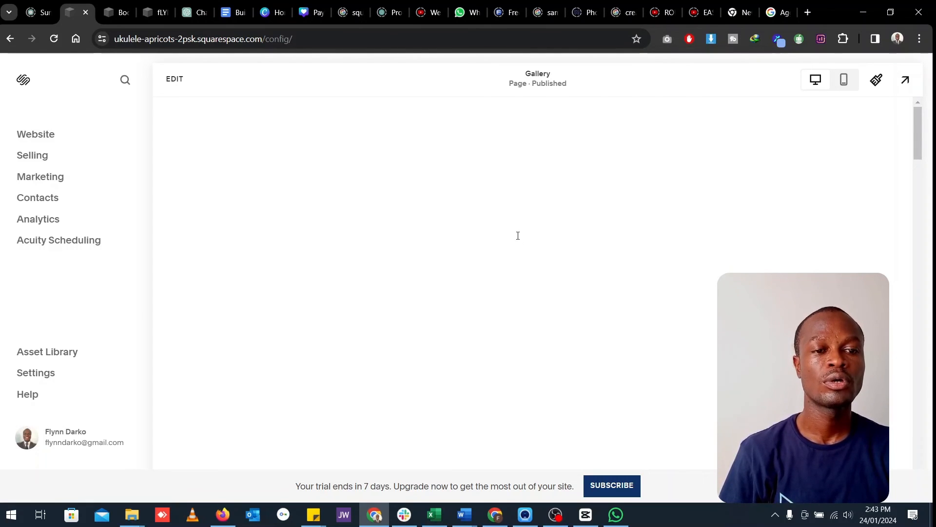
pyautogui.scroll(-10, 519, 239)
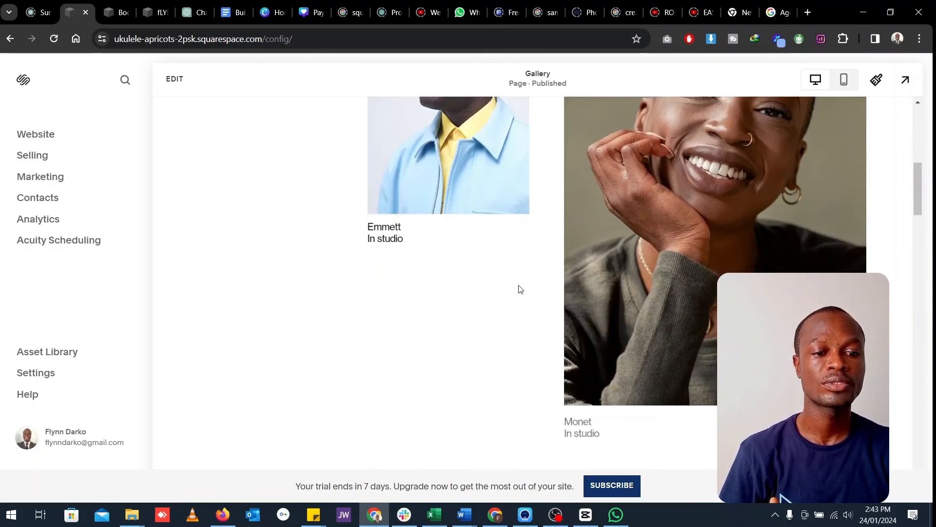
pyautogui.scroll(12, 519, 288)
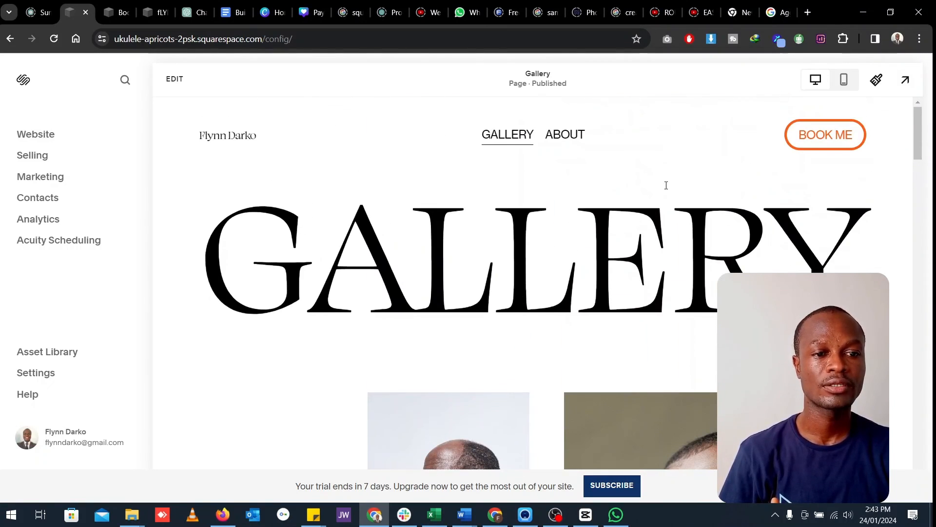